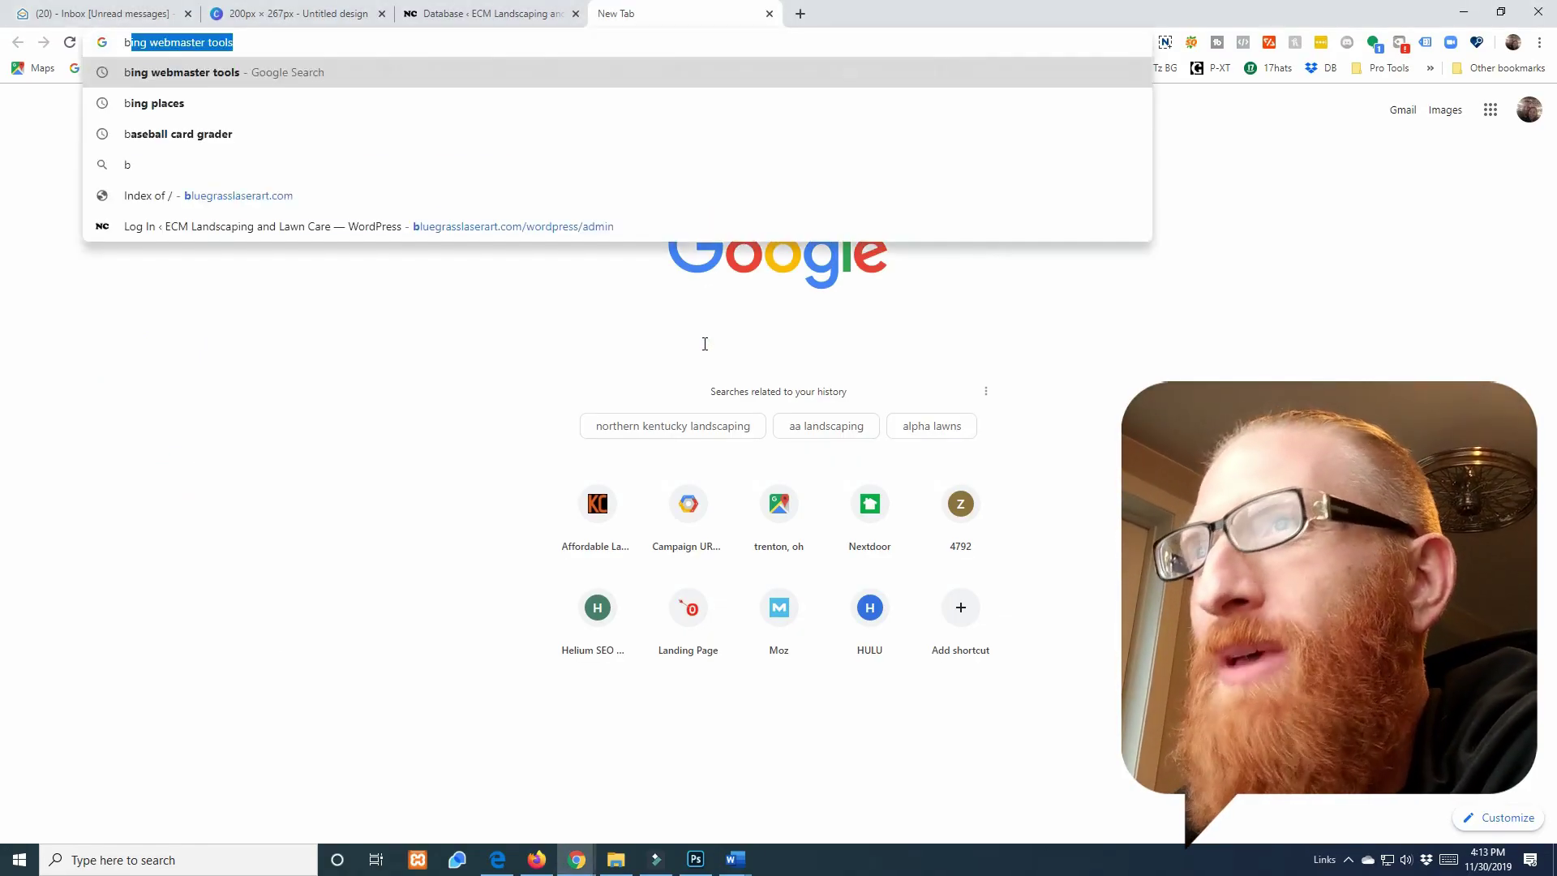
# Step: Search Google for 'bing webmaster tools'
pyautogui.write('bing ew')
pyautogui.press('BackSpace')
pyautogui.press('BackSpace')
pyautogui.write('we')
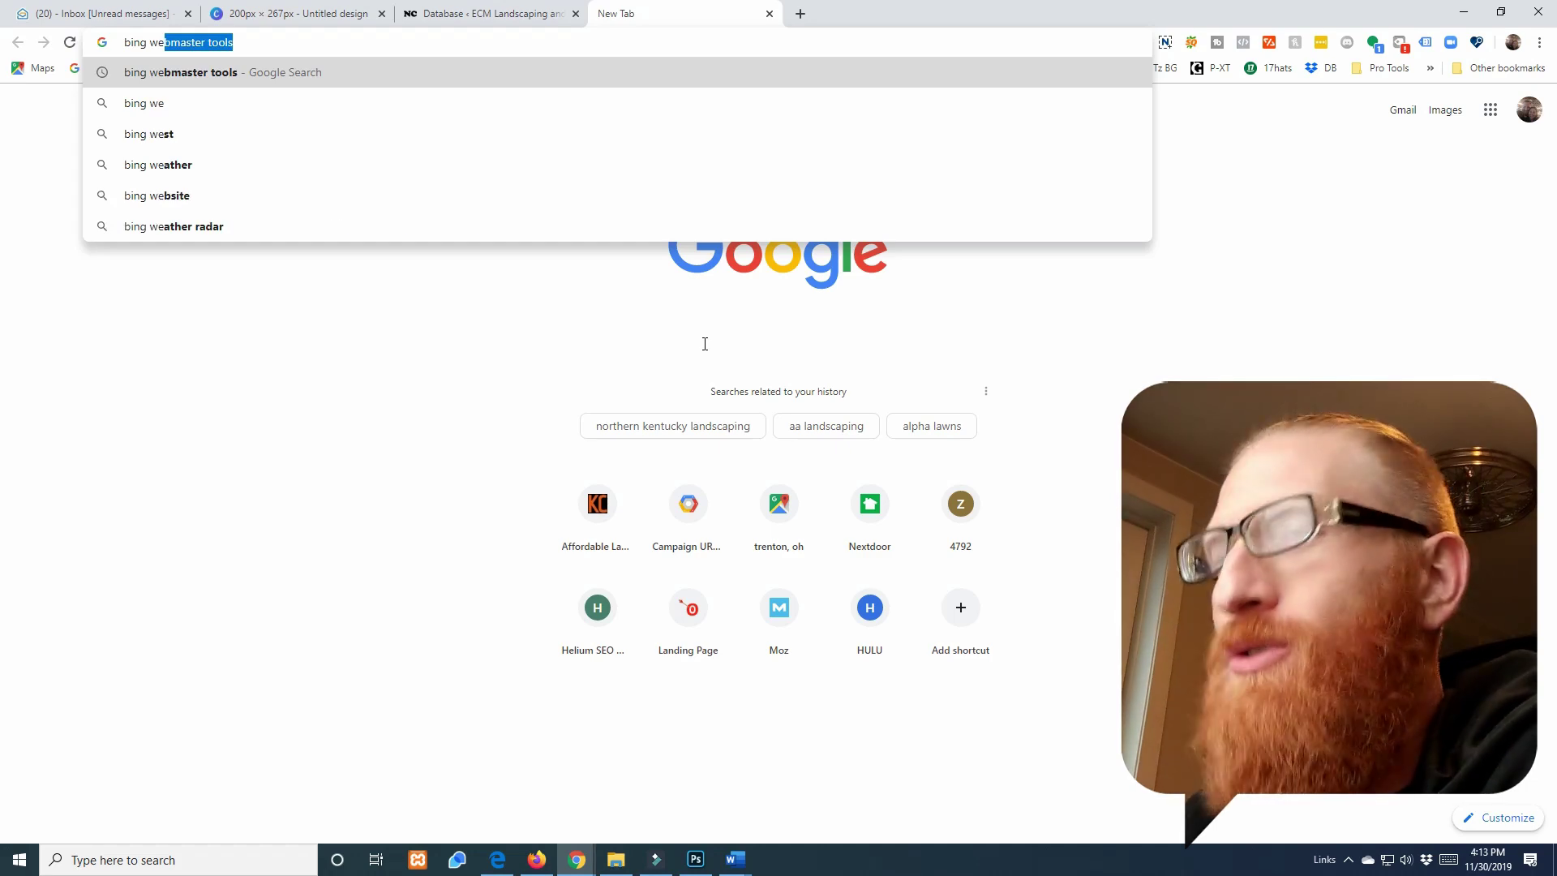
pyautogui.press('Return')
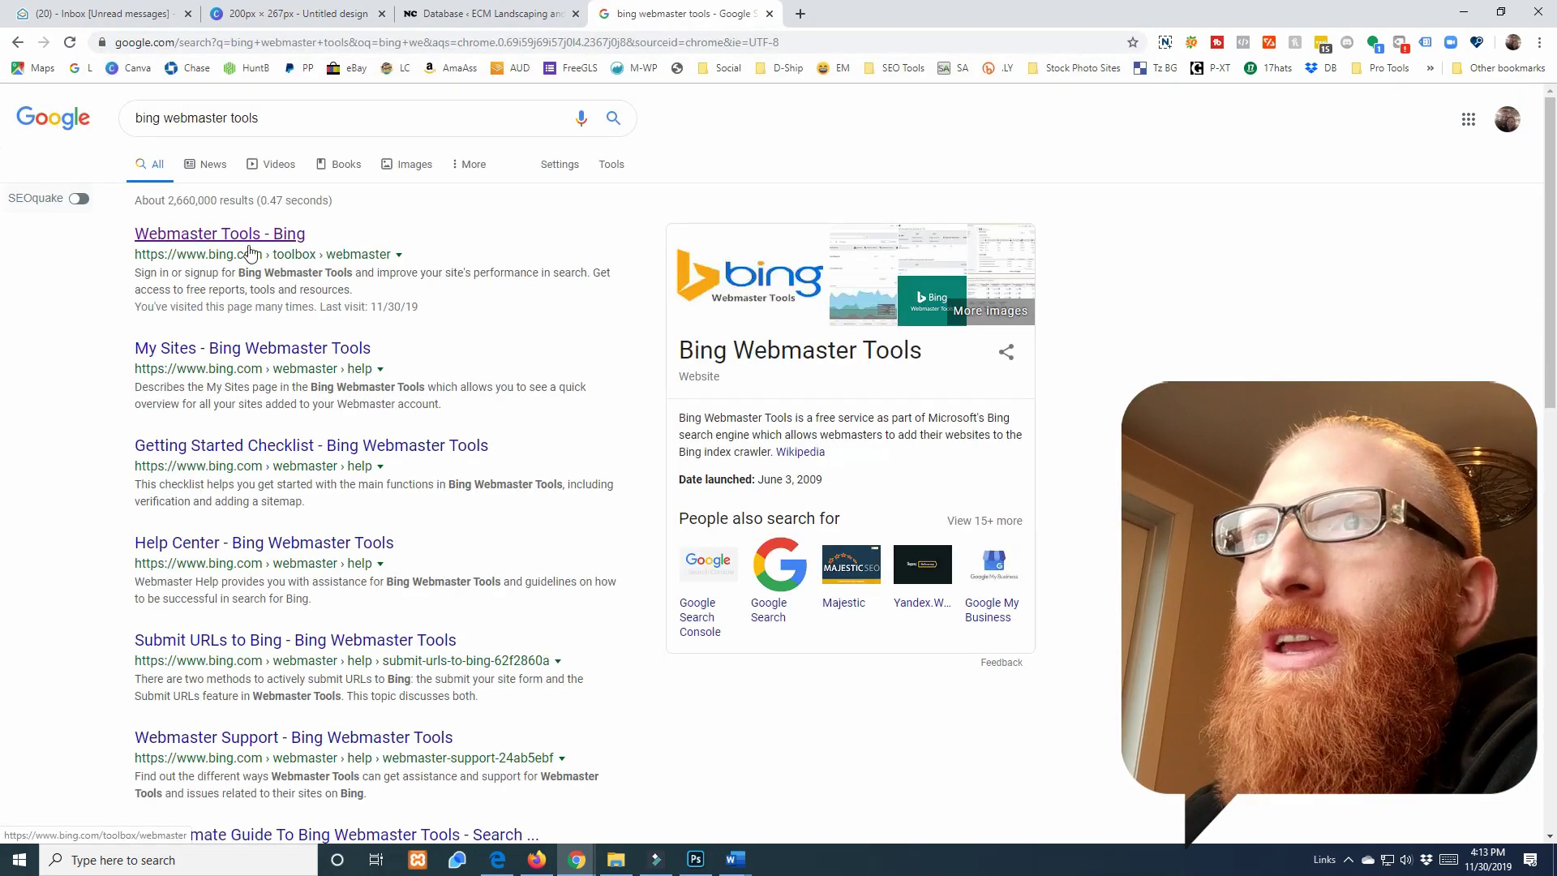
# Step: Open Bing Webmaster Tools and copy the ecmlawns.com address from the Firefox window
pyautogui.click(248, 235)
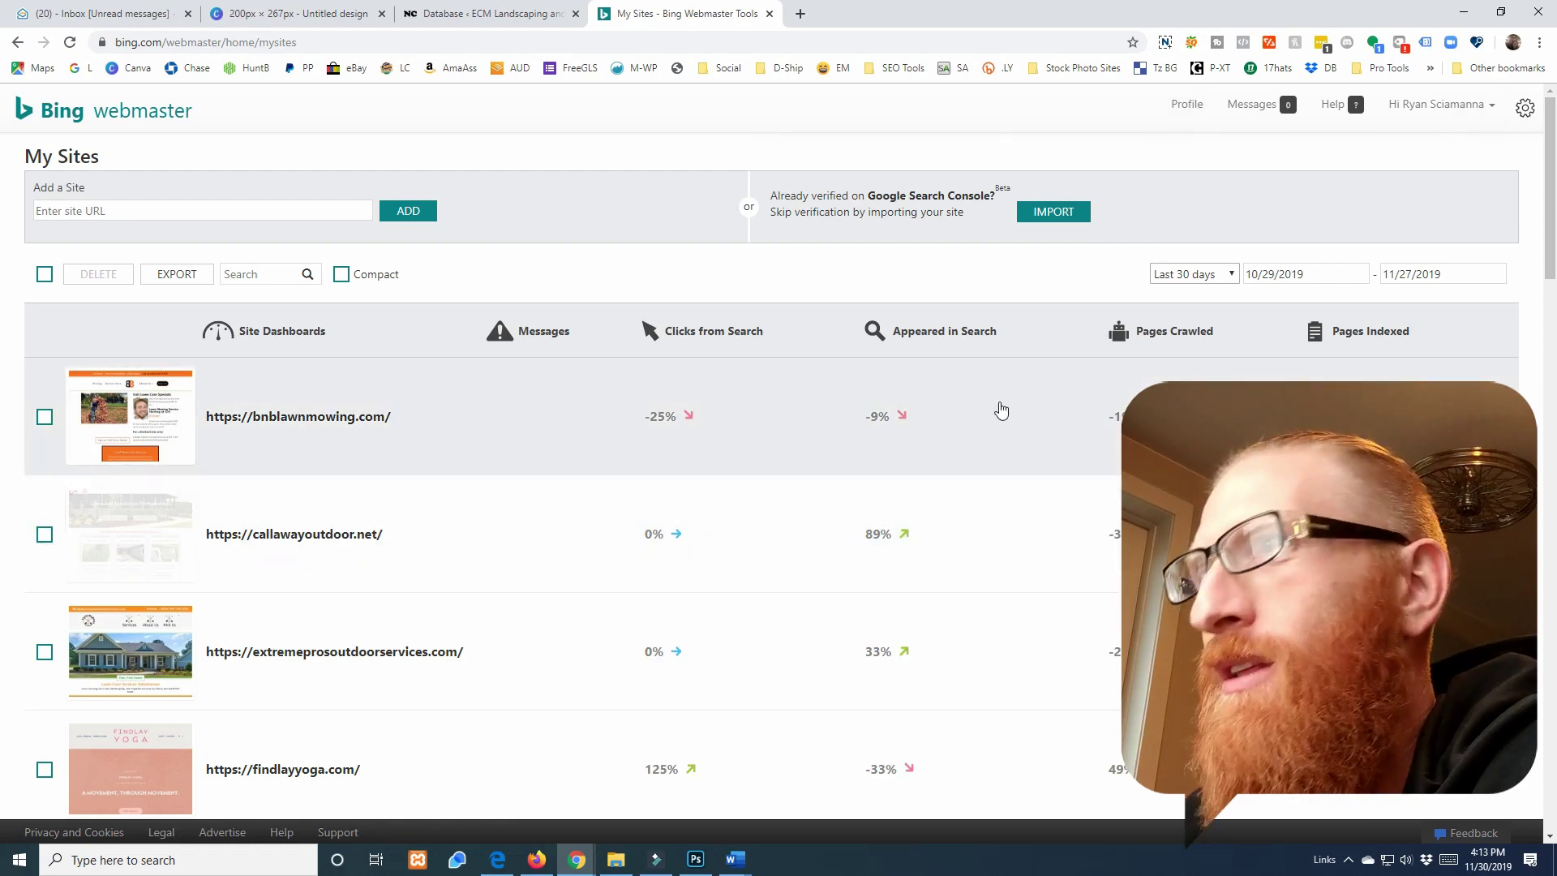
pyautogui.scroll(-1, 485, 497)
pyautogui.scroll(-6, 485, 497)
pyautogui.scroll(3, 486, 497)
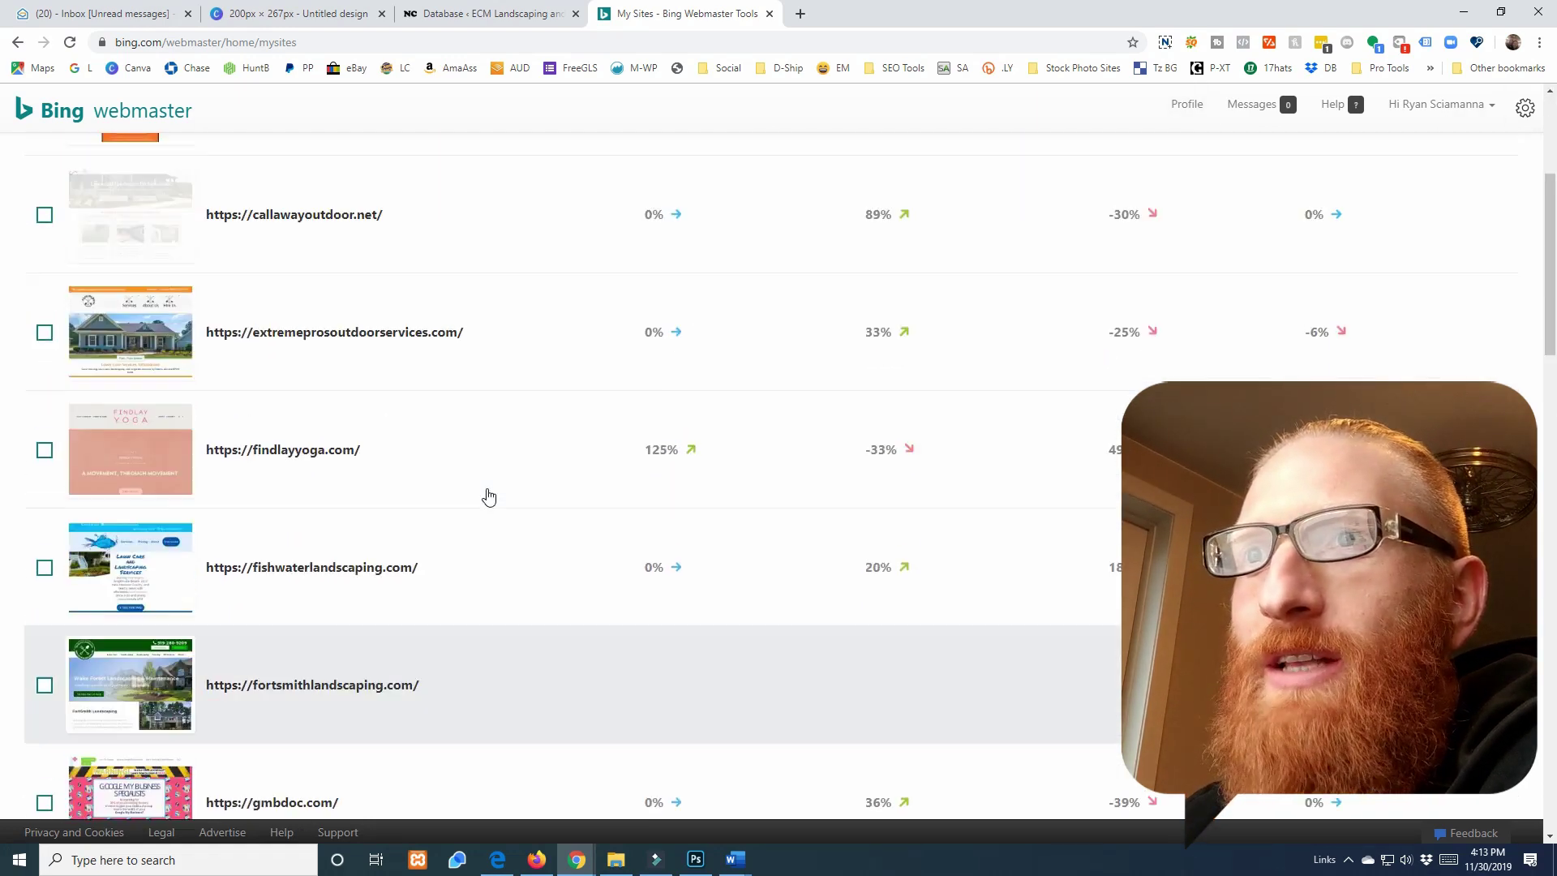
pyautogui.scroll(-9, 487, 497)
pyautogui.scroll(7, 489, 496)
pyautogui.scroll(6, 489, 497)
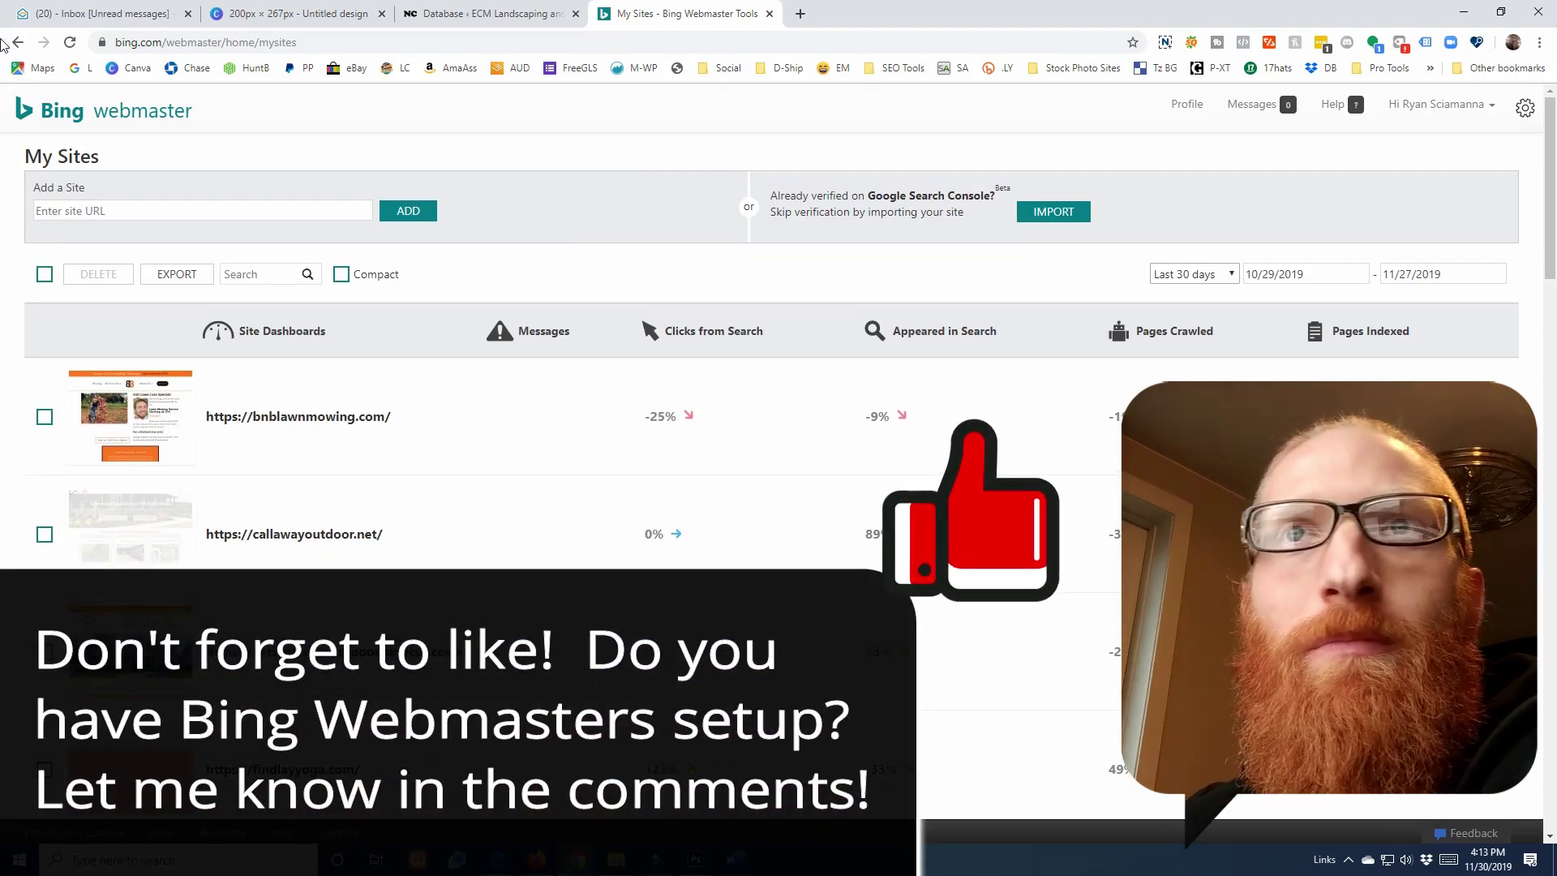
pyautogui.hotkey('alt', 'Tab')
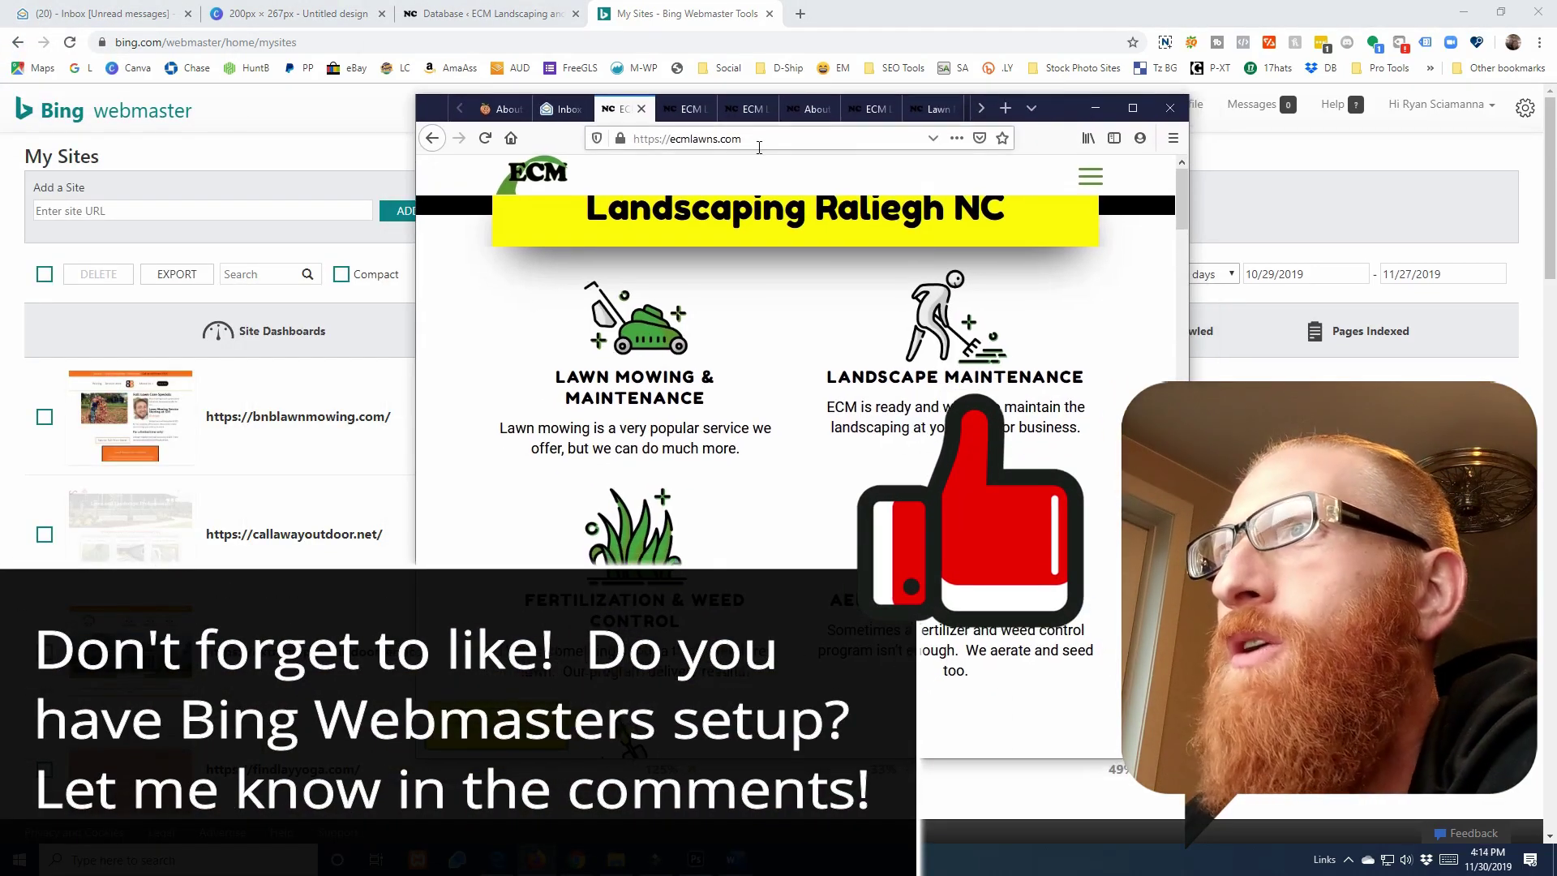
pyautogui.click(769, 140)
pyautogui.hotkey('ctrl', 'c')
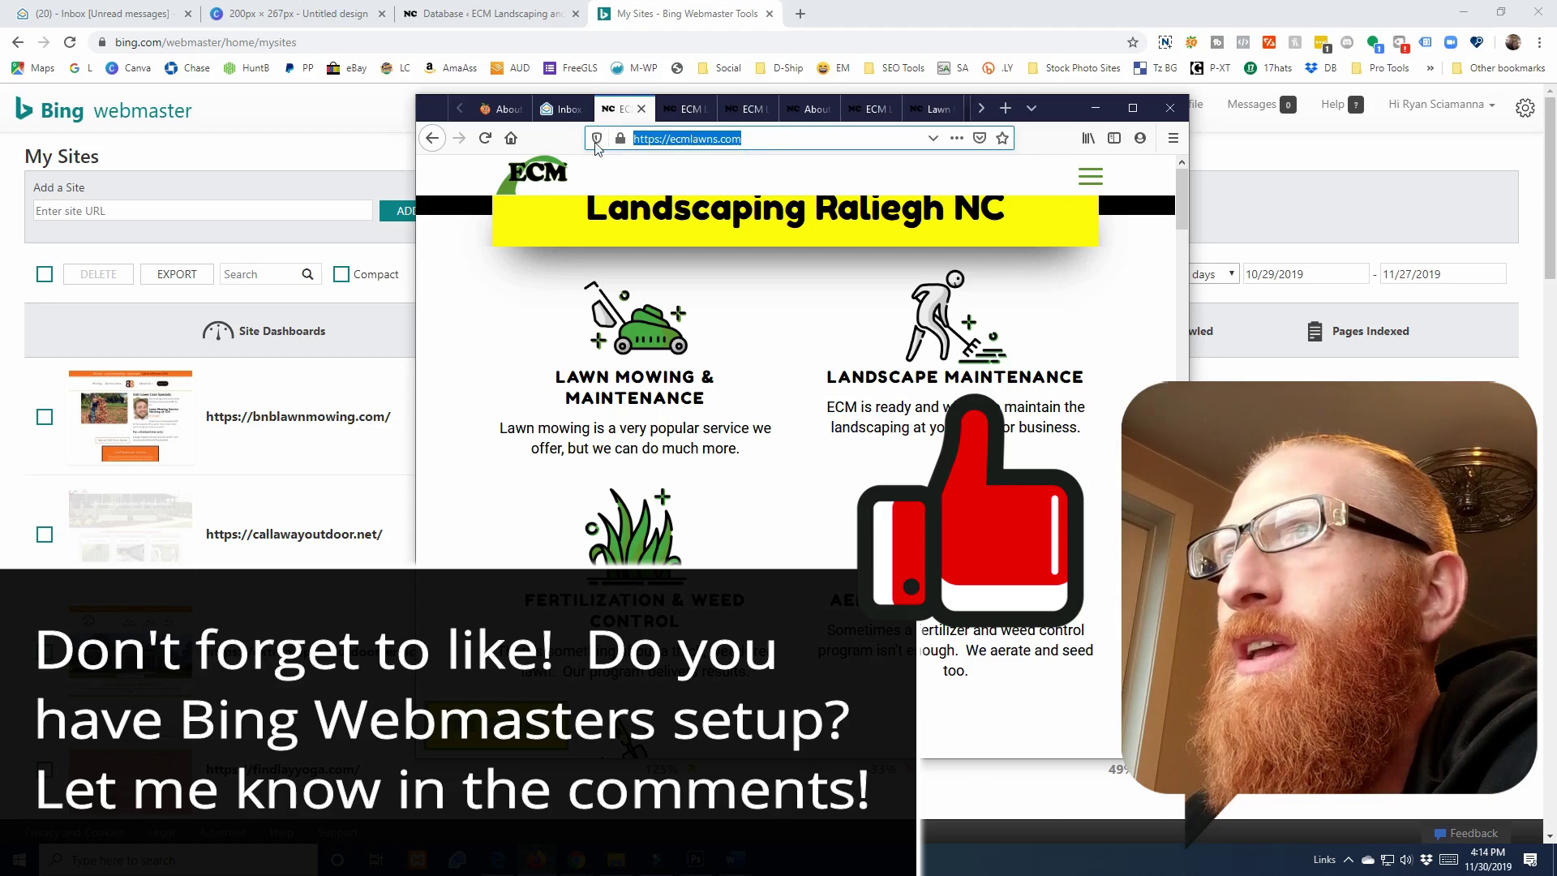
pyautogui.moveTo(1058, 119); pyautogui.dragTo(0, 120)
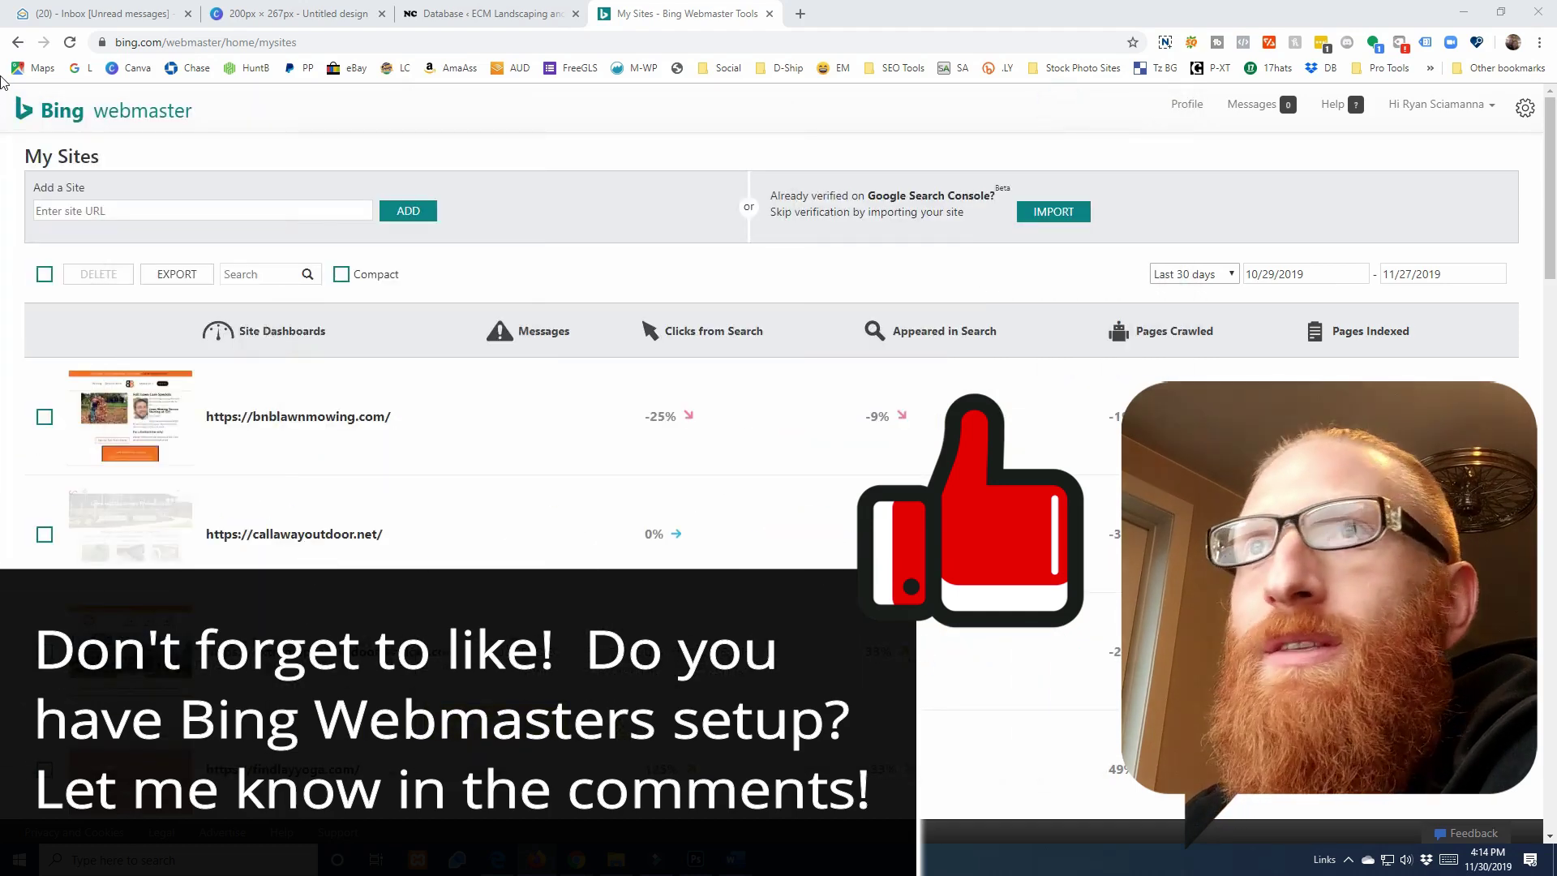
pyautogui.click(120, 209)
pyautogui.hotkey('ctrl', 'v')
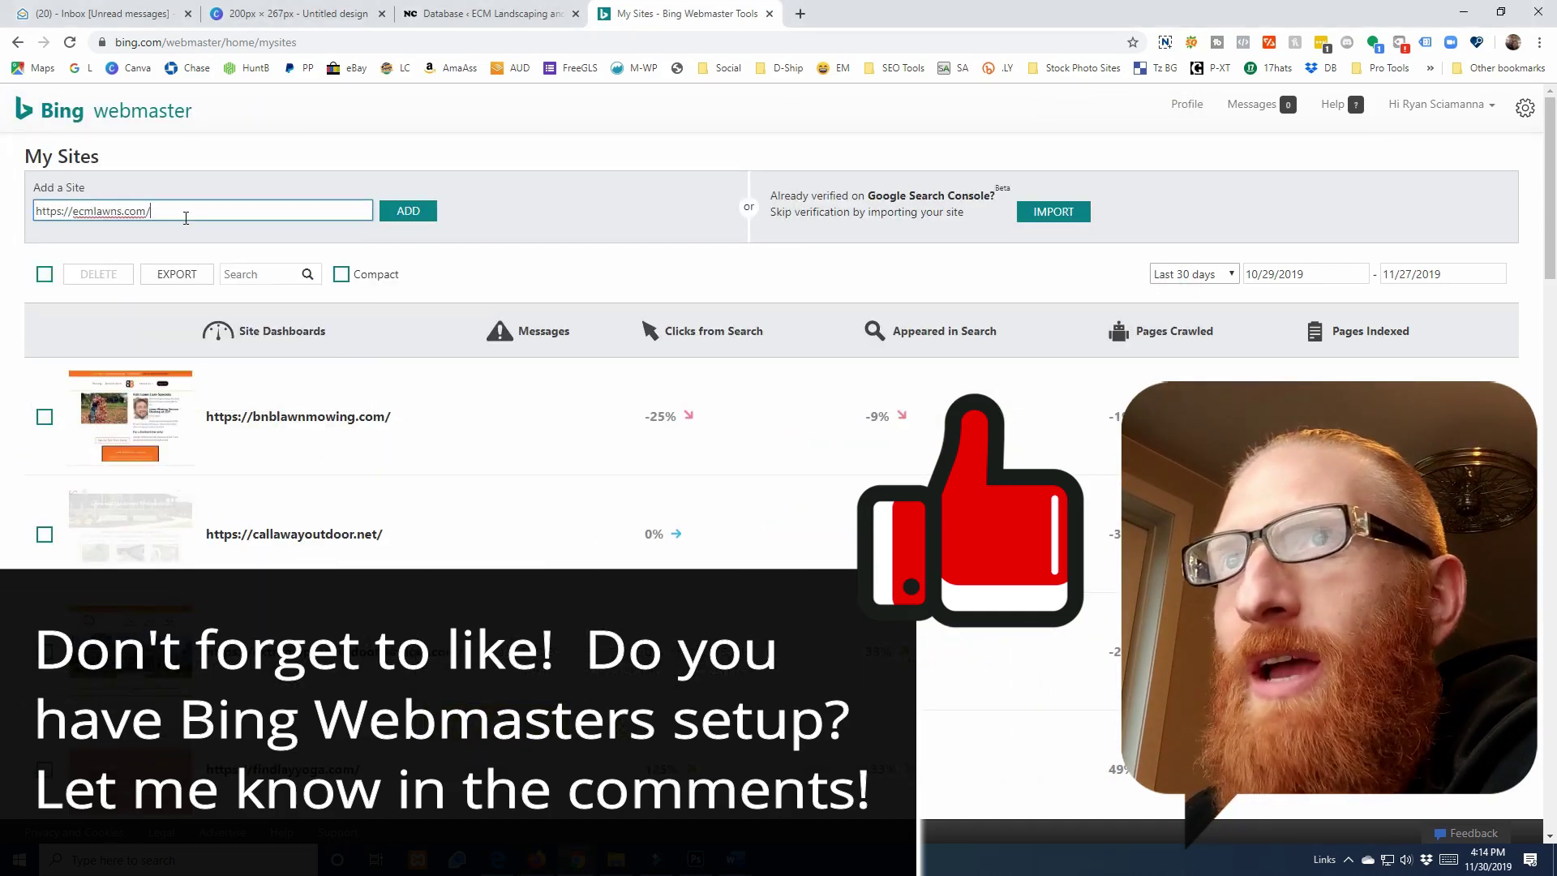
pyautogui.click(410, 218)
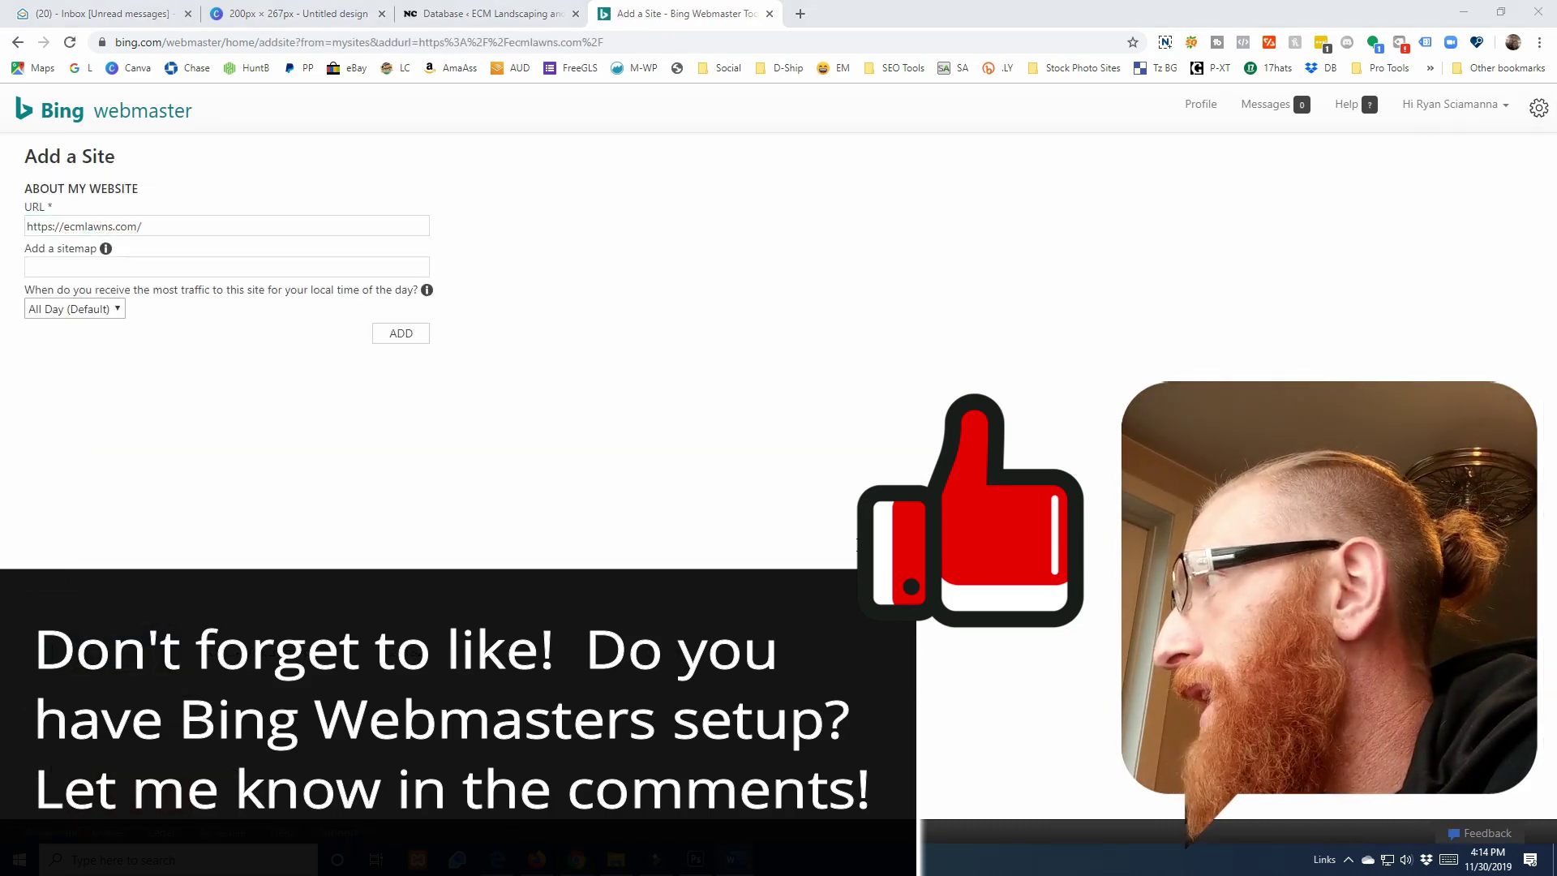
pyautogui.click(162, 267)
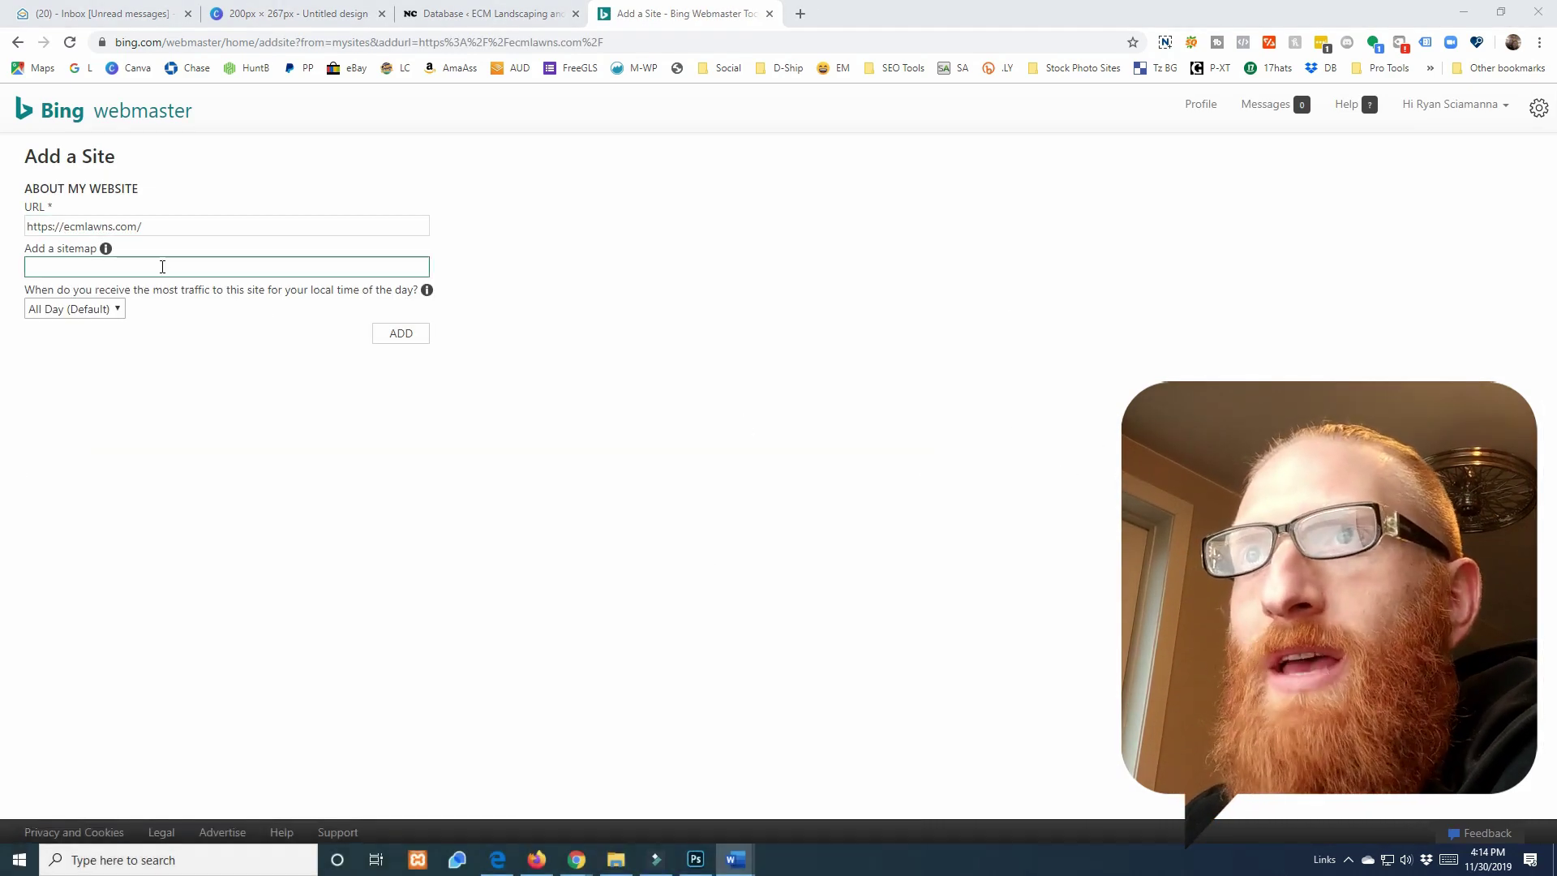
pyautogui.write('https://ecmlawns.com/sitemap_index.xml')
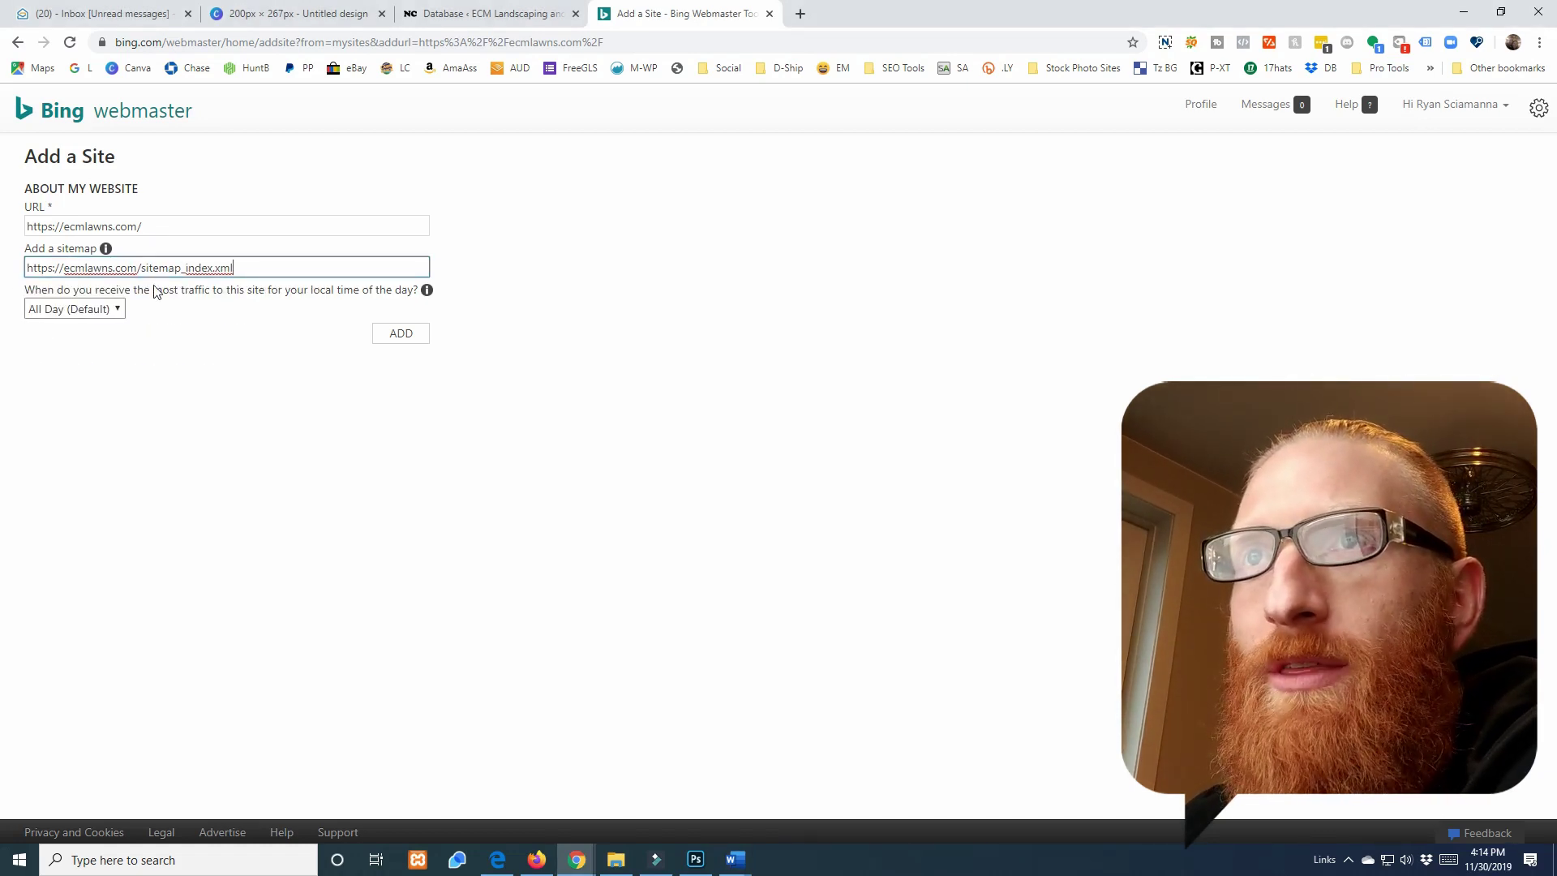
pyautogui.click(401, 342)
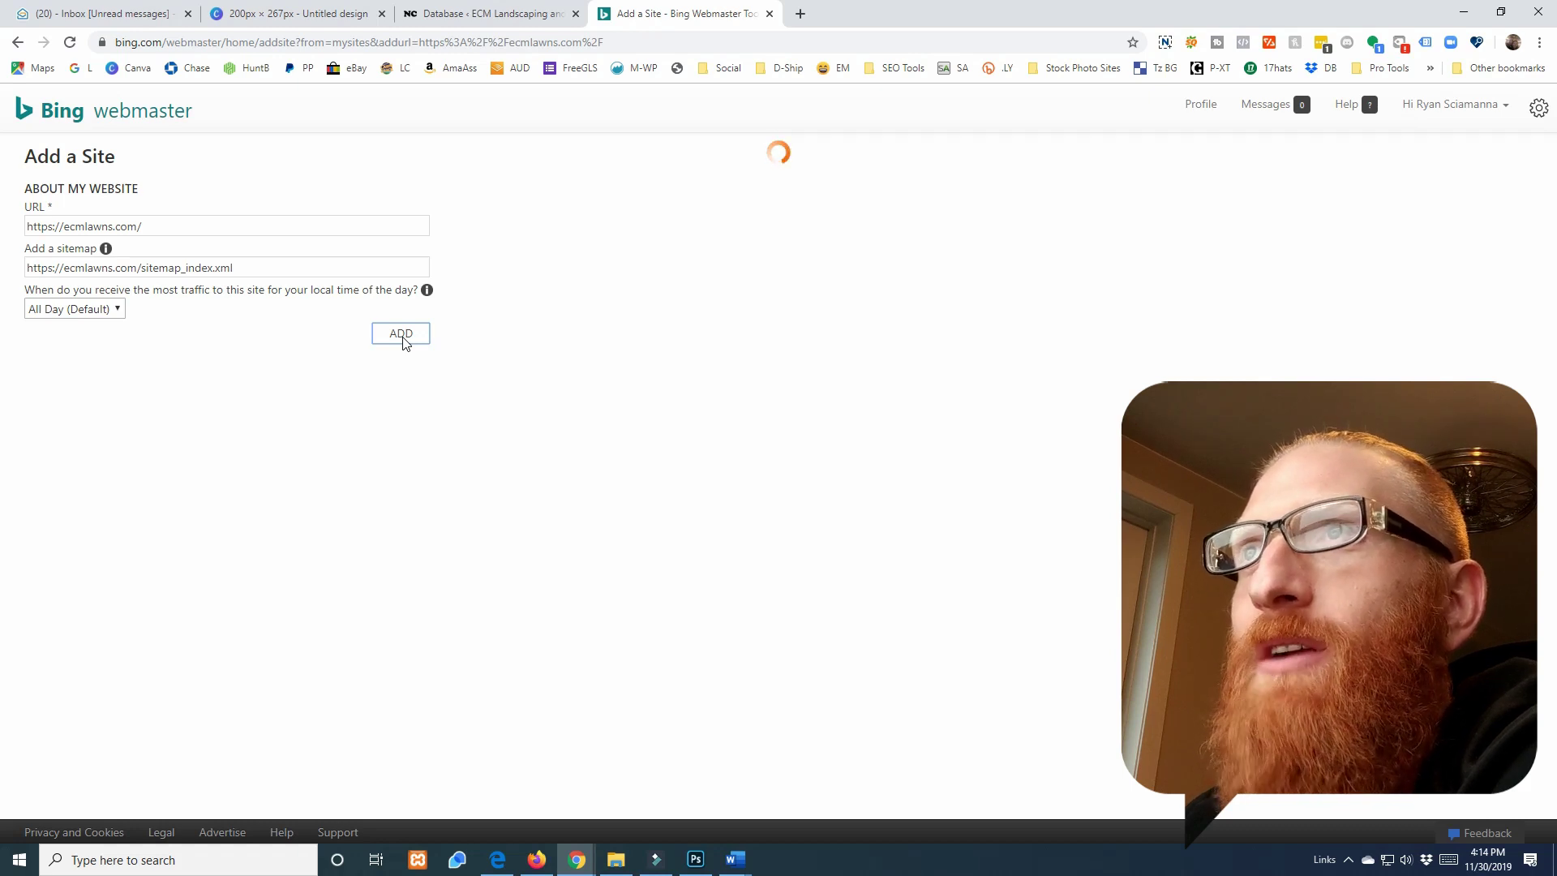
pyautogui.click(454, 14)
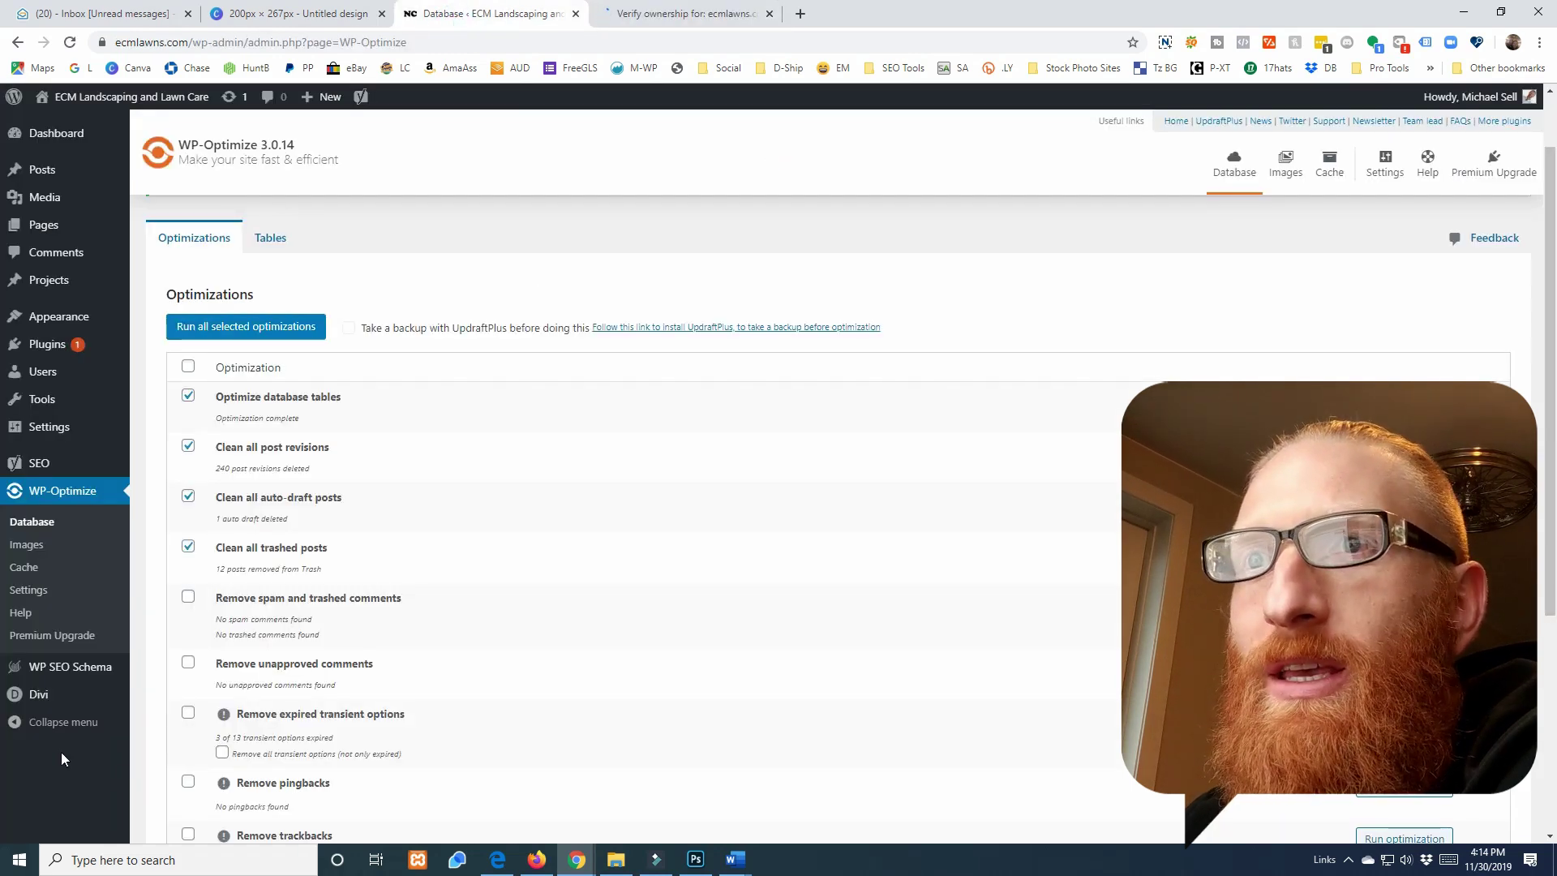
# Step: In Divi Theme Options Integration, duplicate the End GA comment lines in the head code
pyautogui.moveTo(41, 696)
pyautogui.click(202, 666)
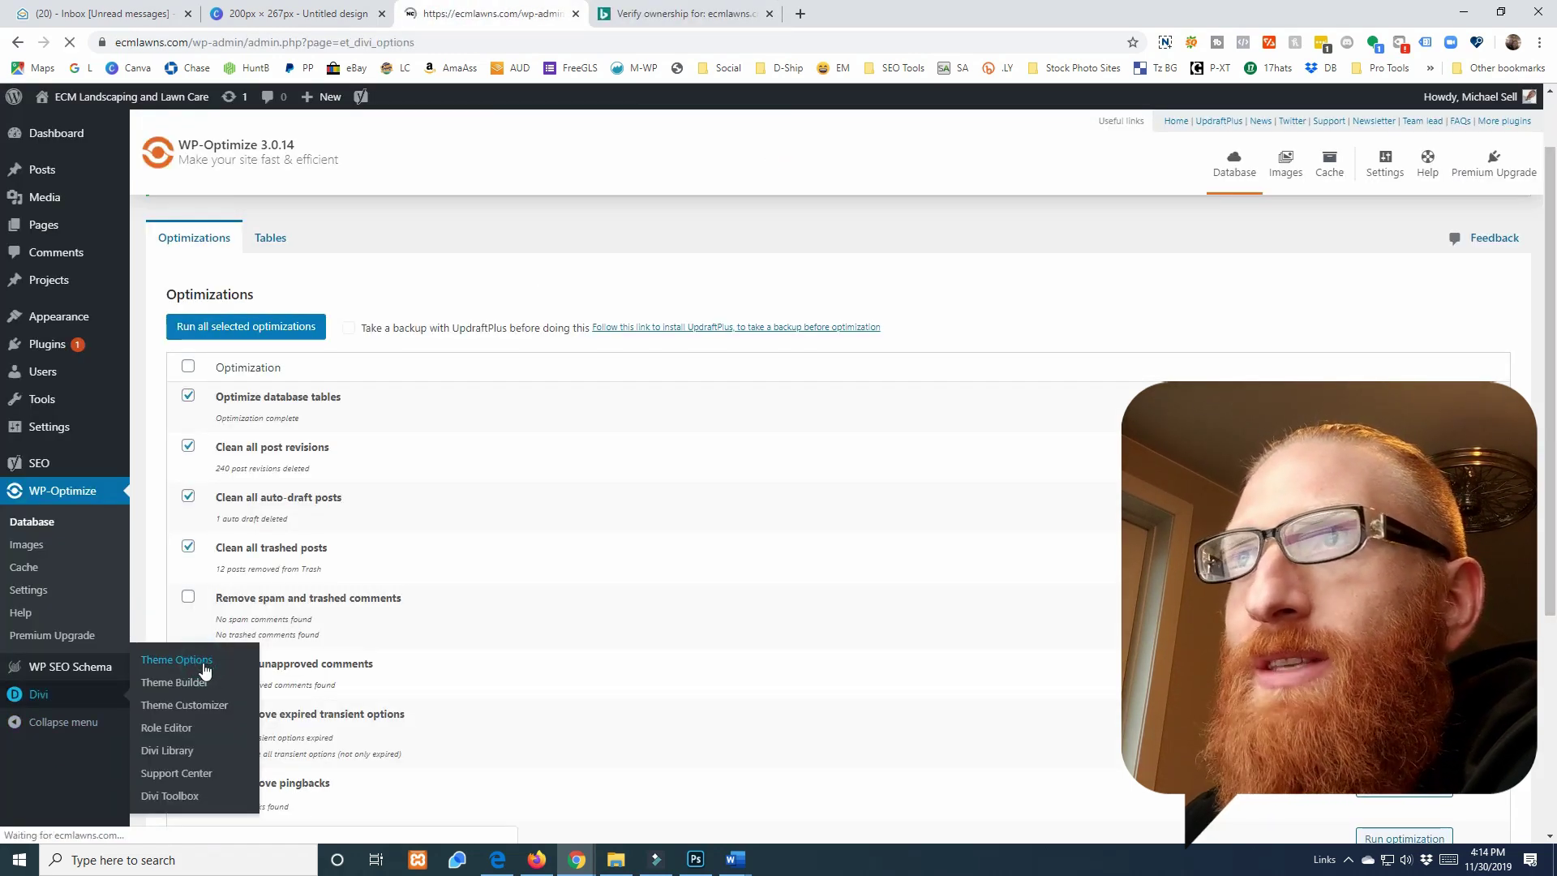
pyautogui.click(694, 260)
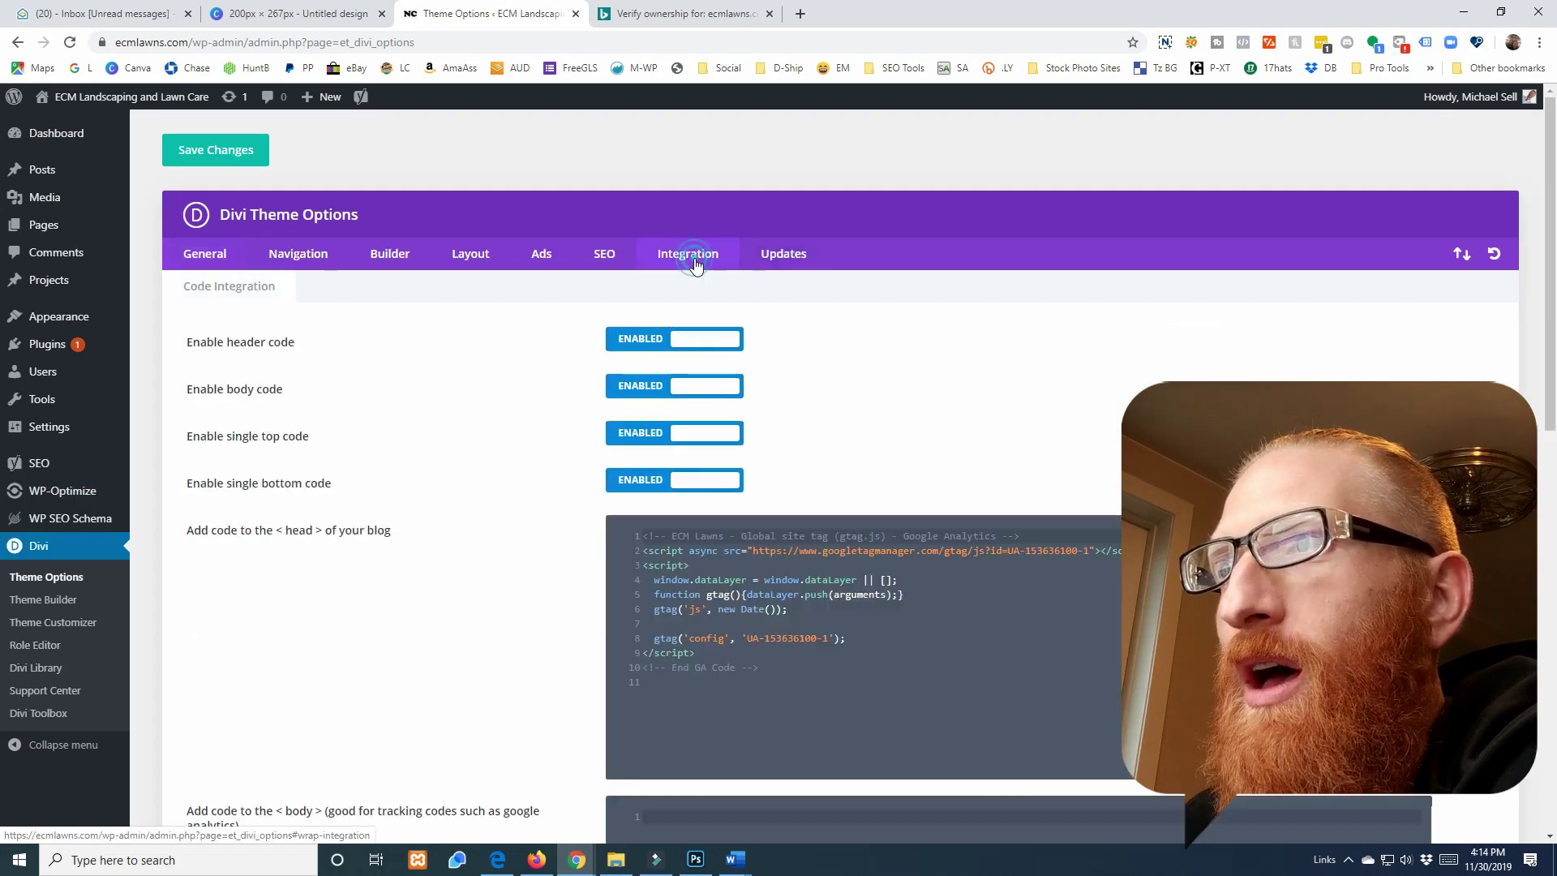
pyautogui.click(754, 667)
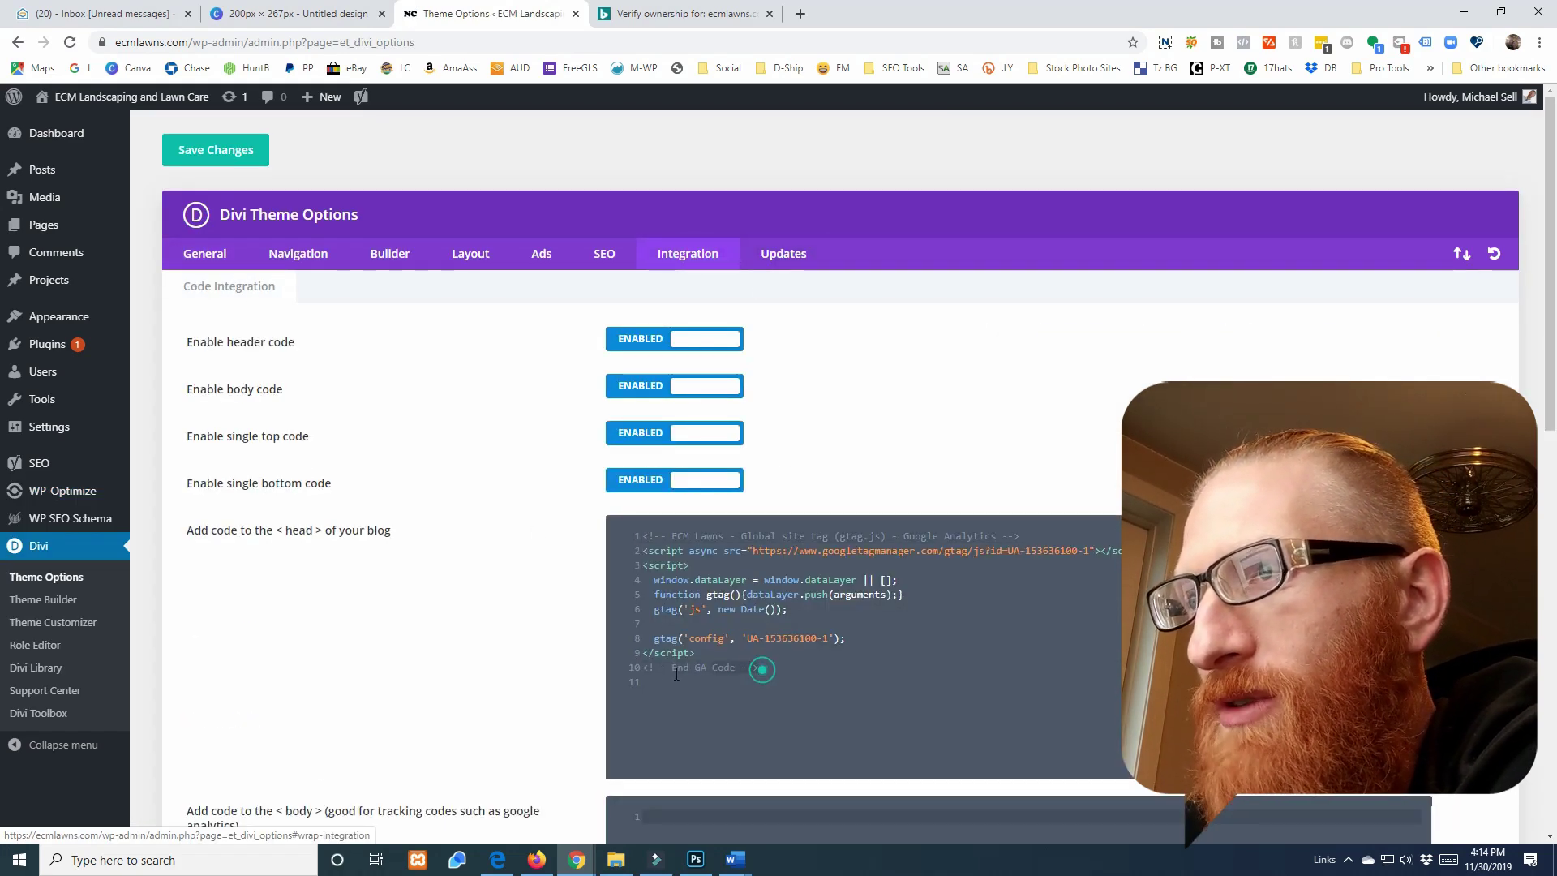
pyautogui.press('Return')
pyautogui.click(661, 681)
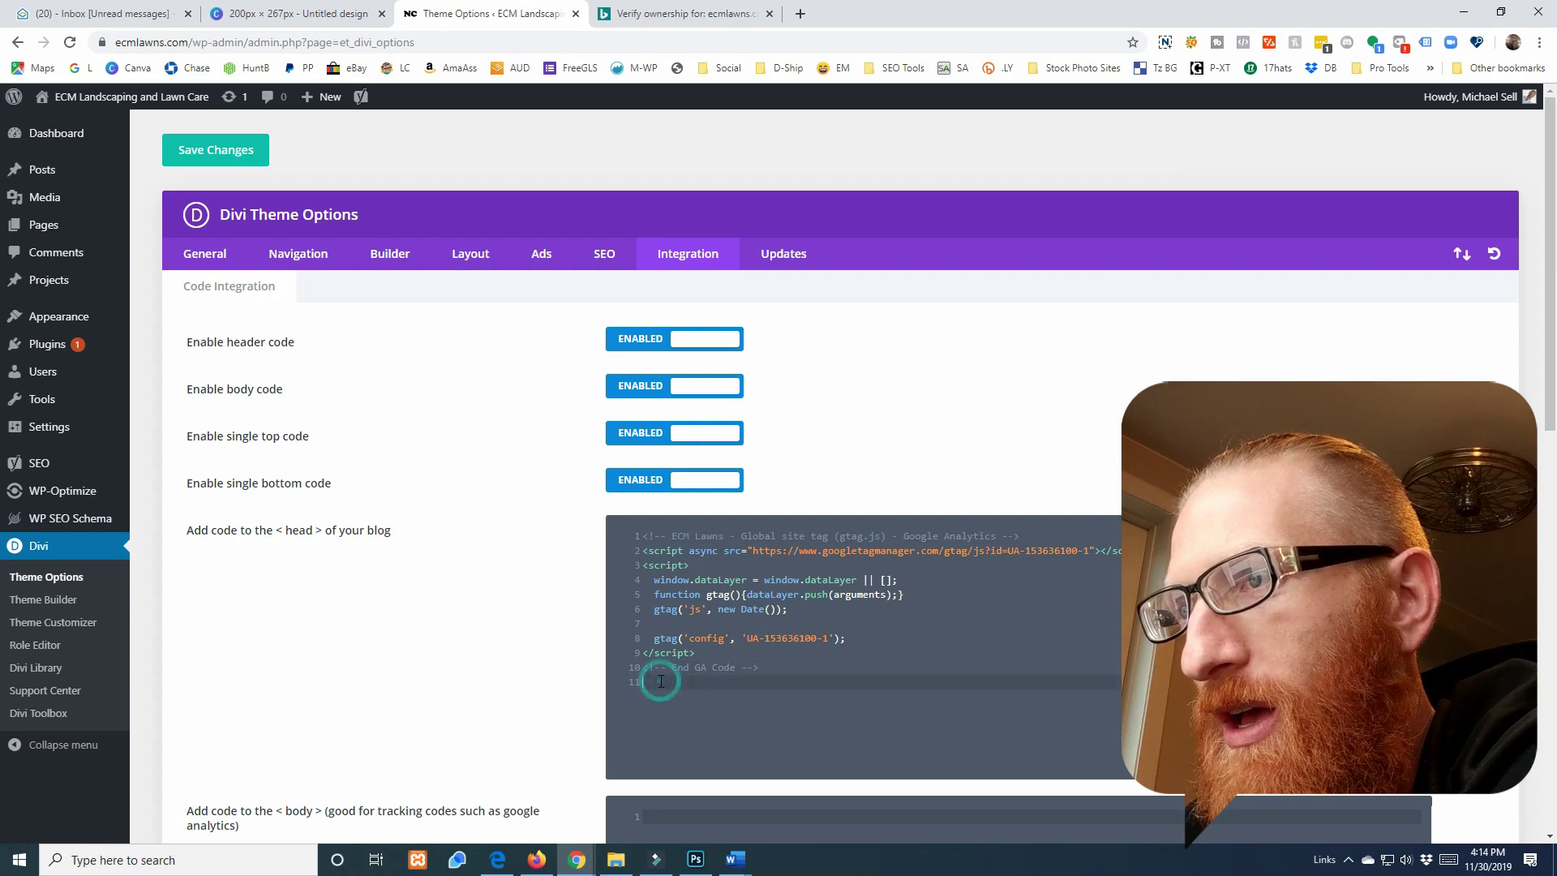
pyautogui.press('Return')
pyautogui.write('<!-- End GA Code -->')
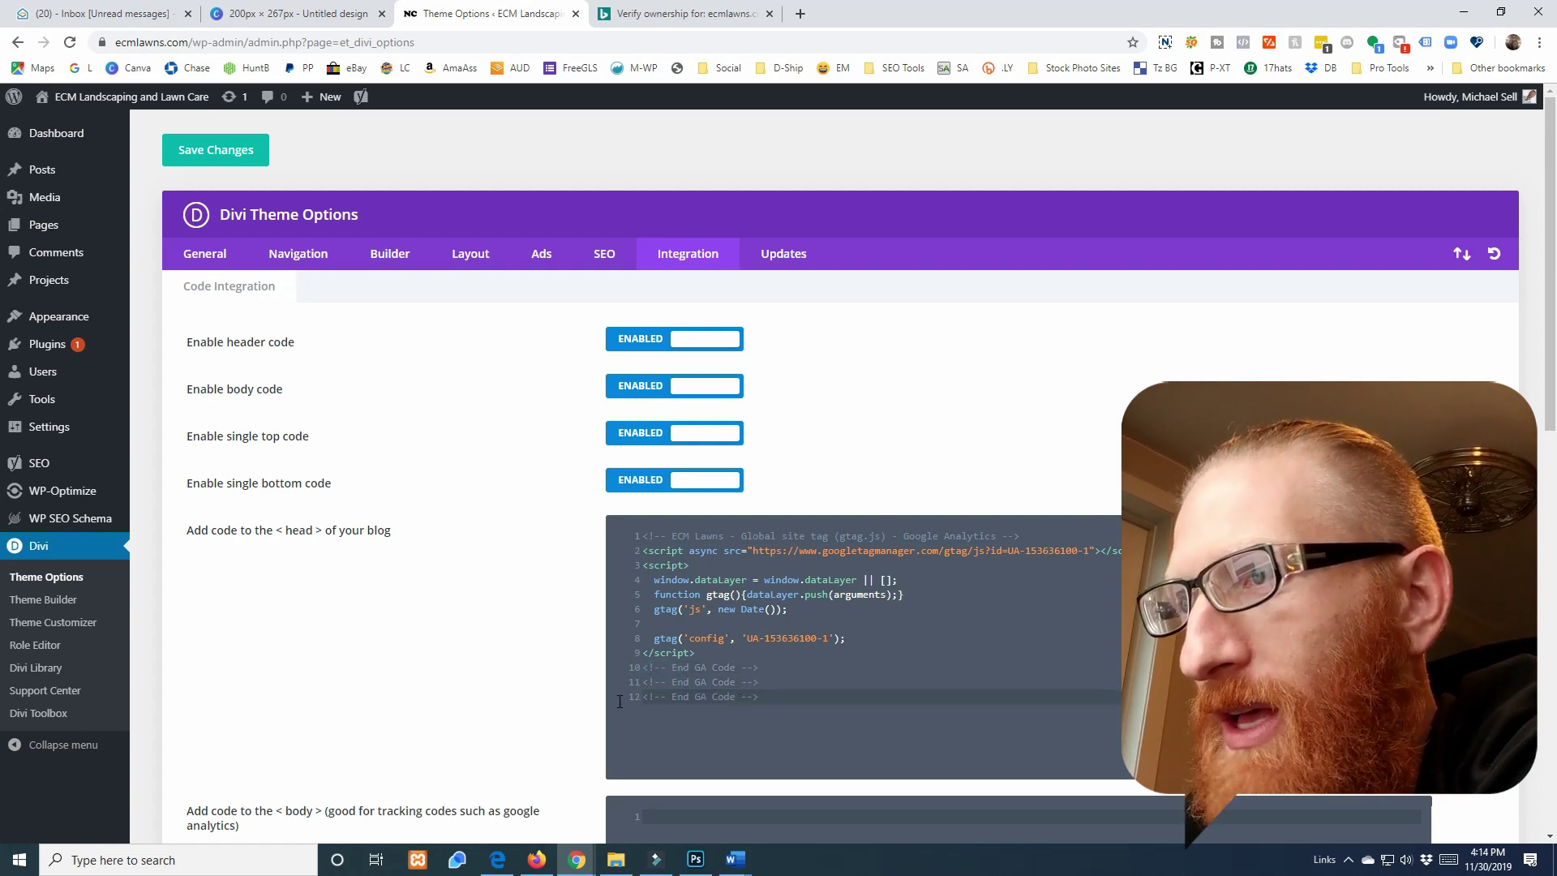
# Step: Edit the copies into START and End Bing Webmaster Tools comments with an empty line between
pyautogui.moveTo(673, 681); pyautogui.dragTo(735, 681)
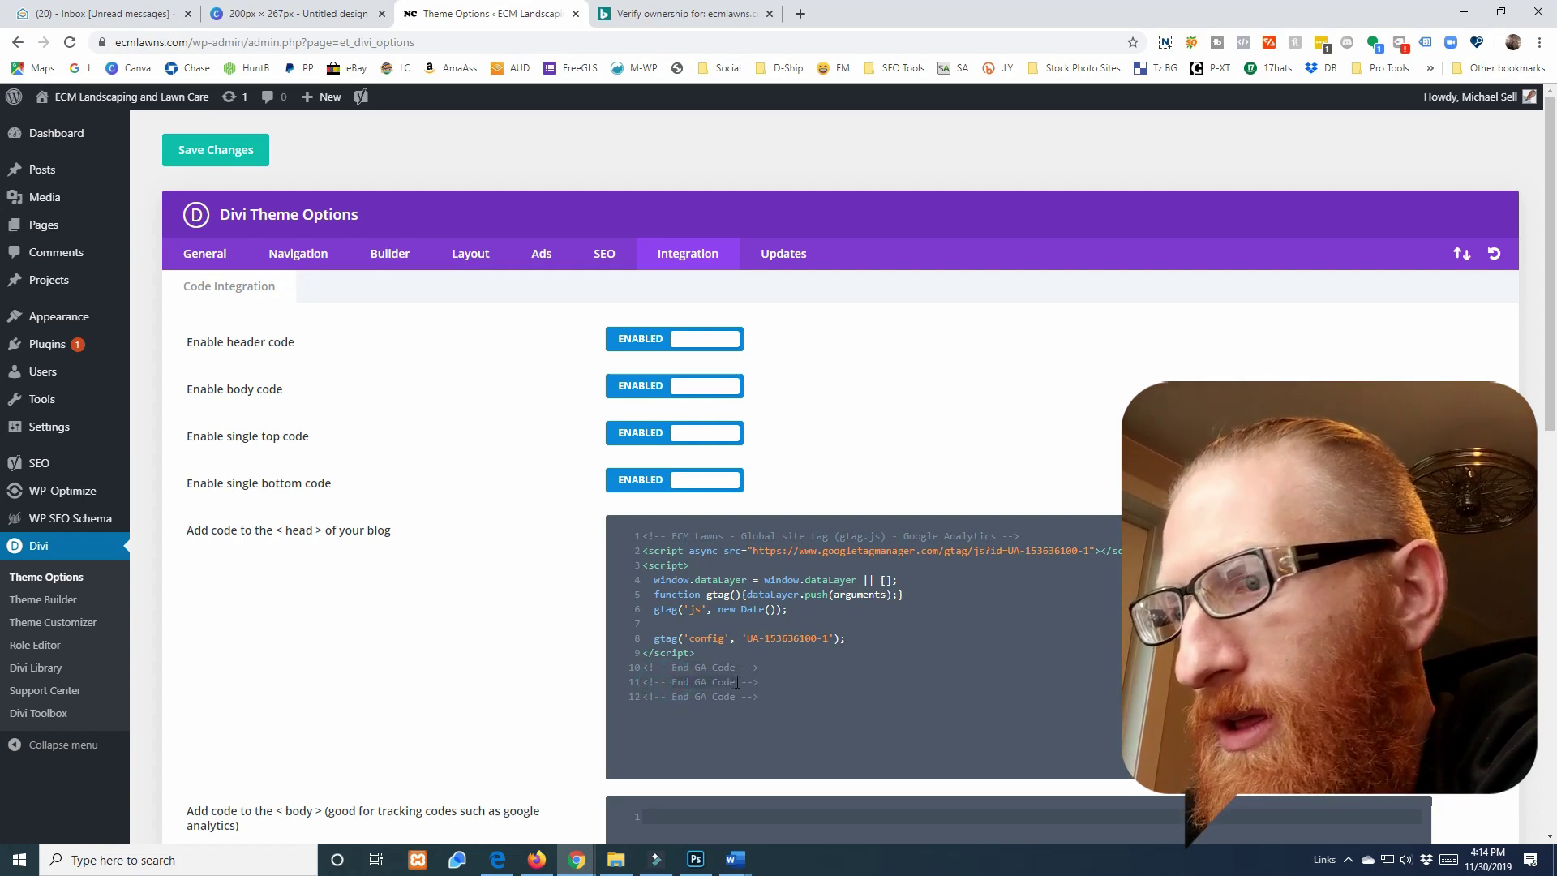
pyautogui.write('START Bing')
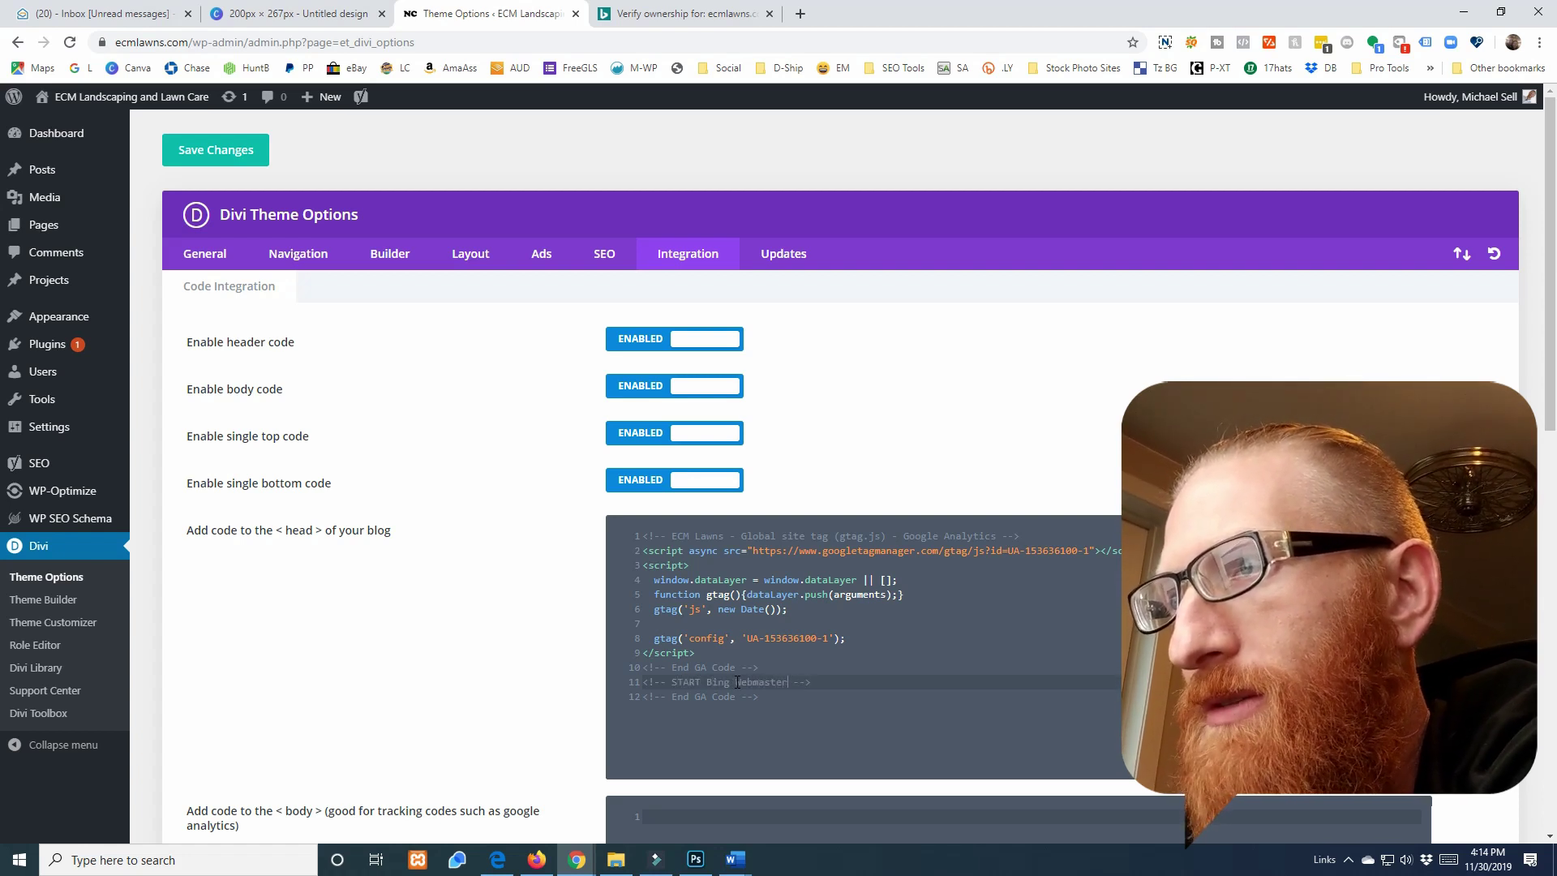
pyautogui.write(' Webmaster Tools')
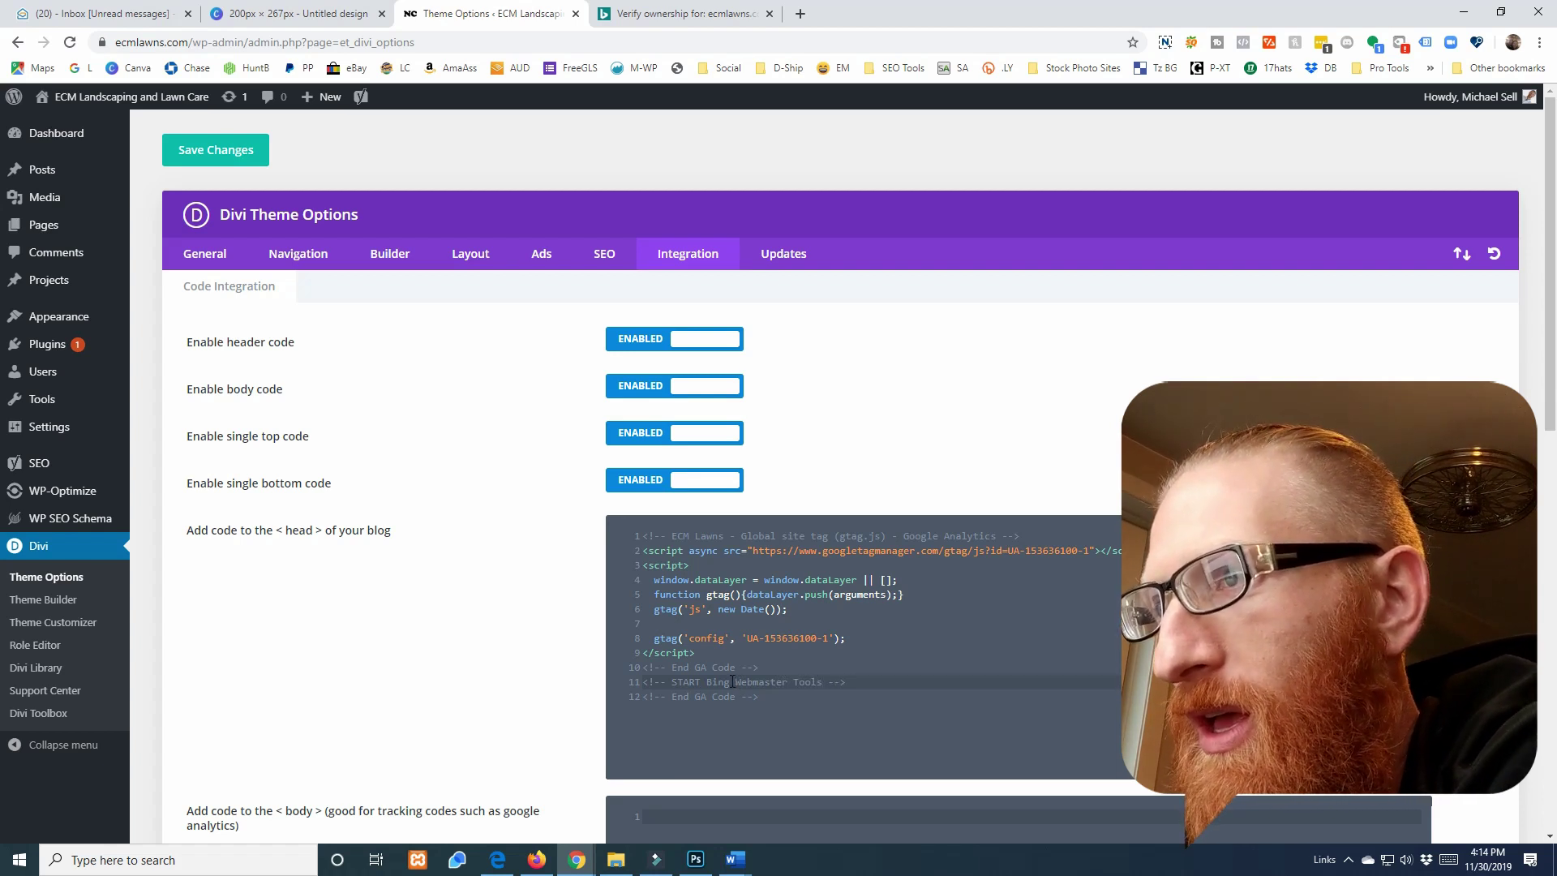
pyautogui.click(709, 681)
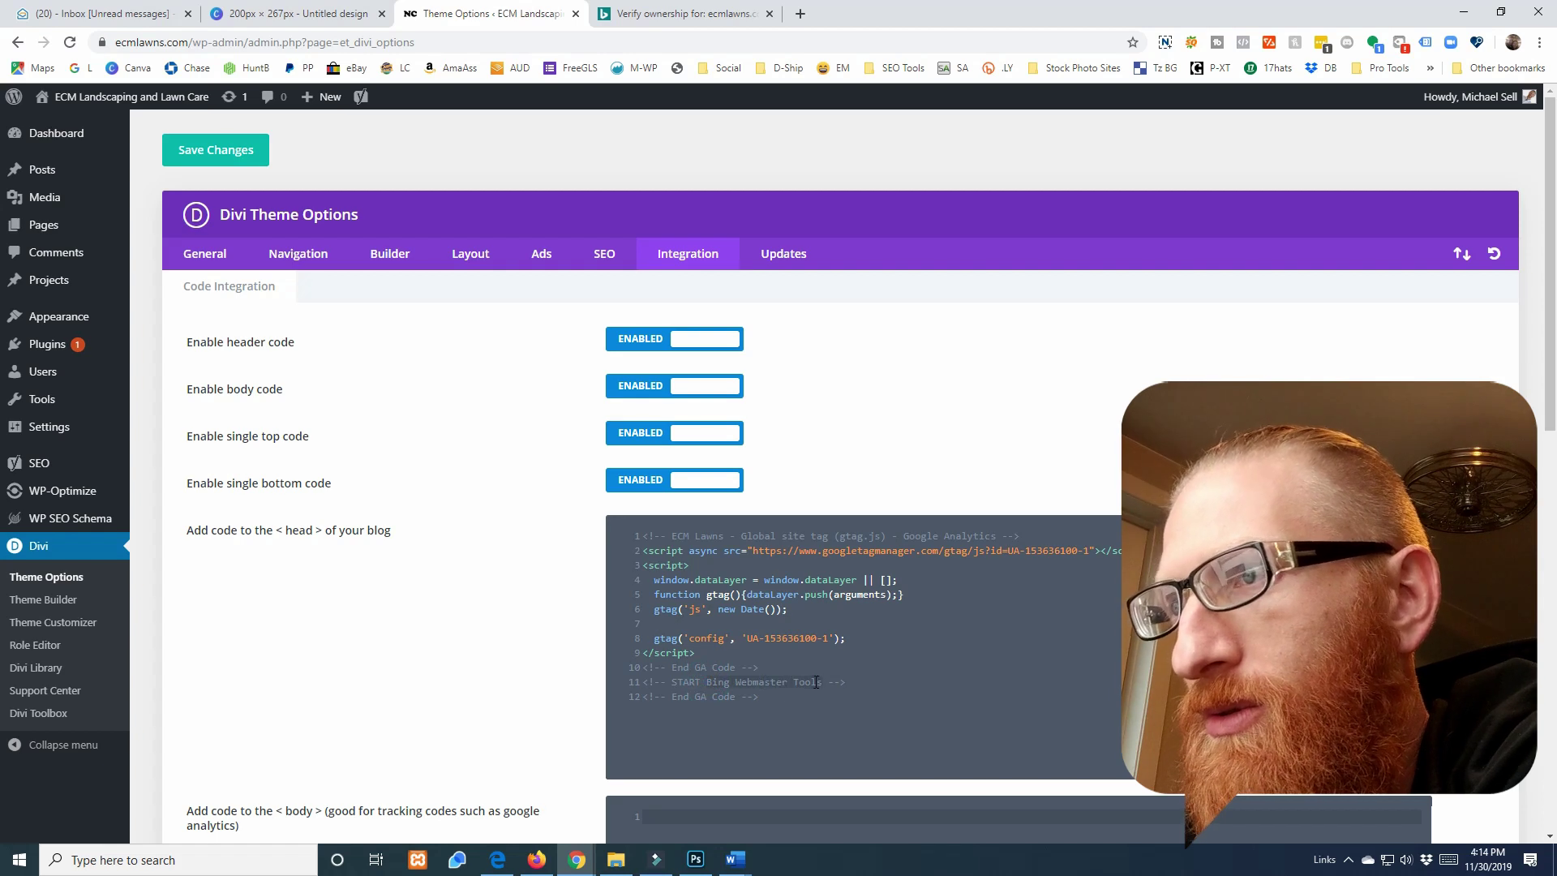
pyautogui.click(697, 697)
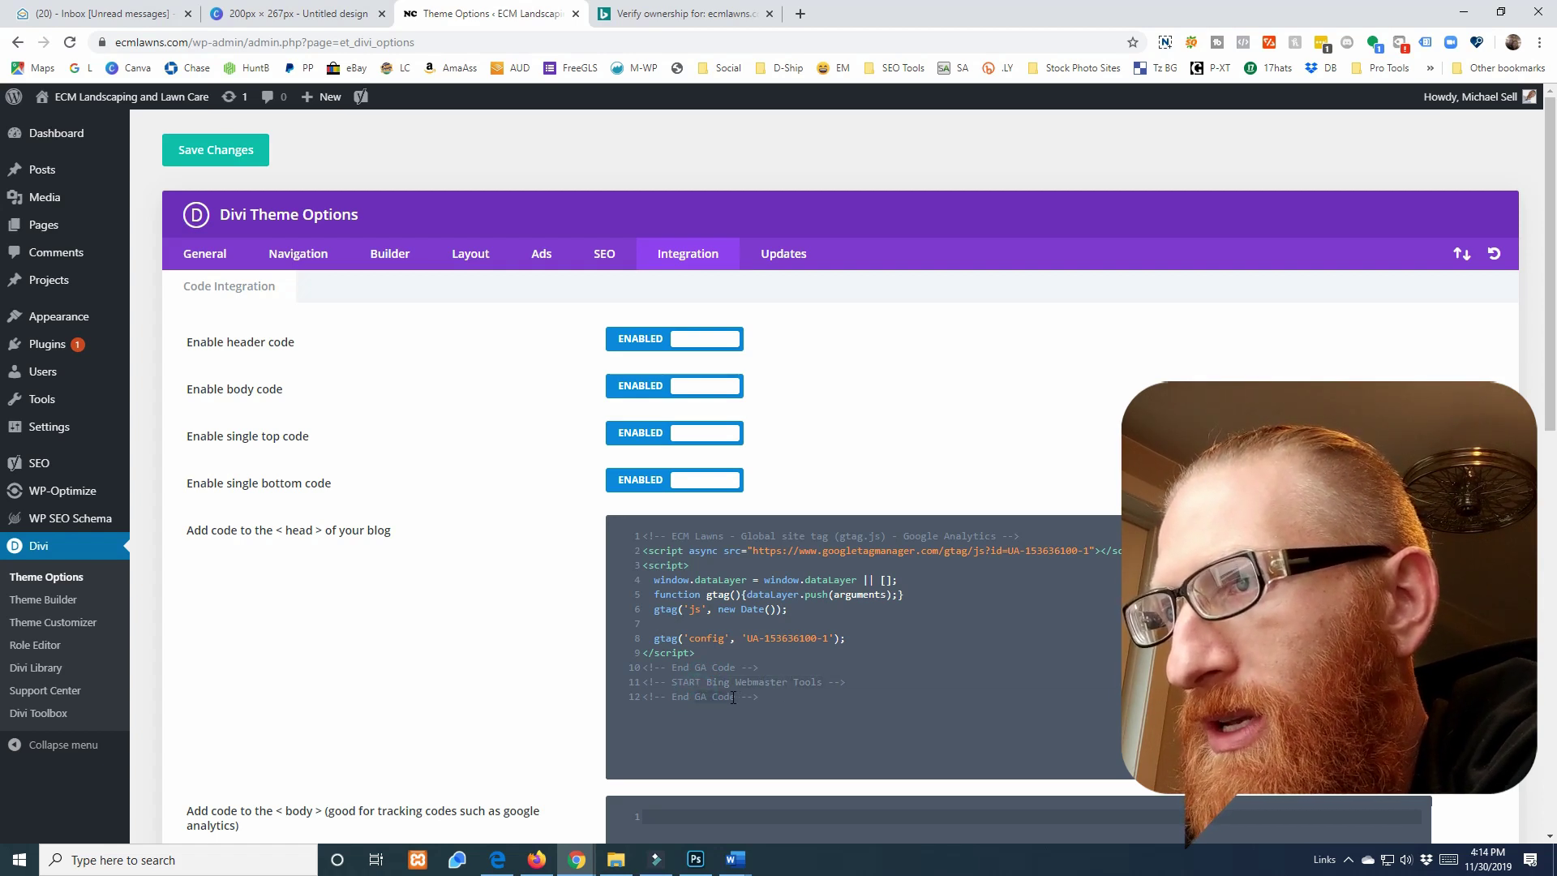
pyautogui.write('Bing Webmaster Tools')
pyautogui.click(867, 680)
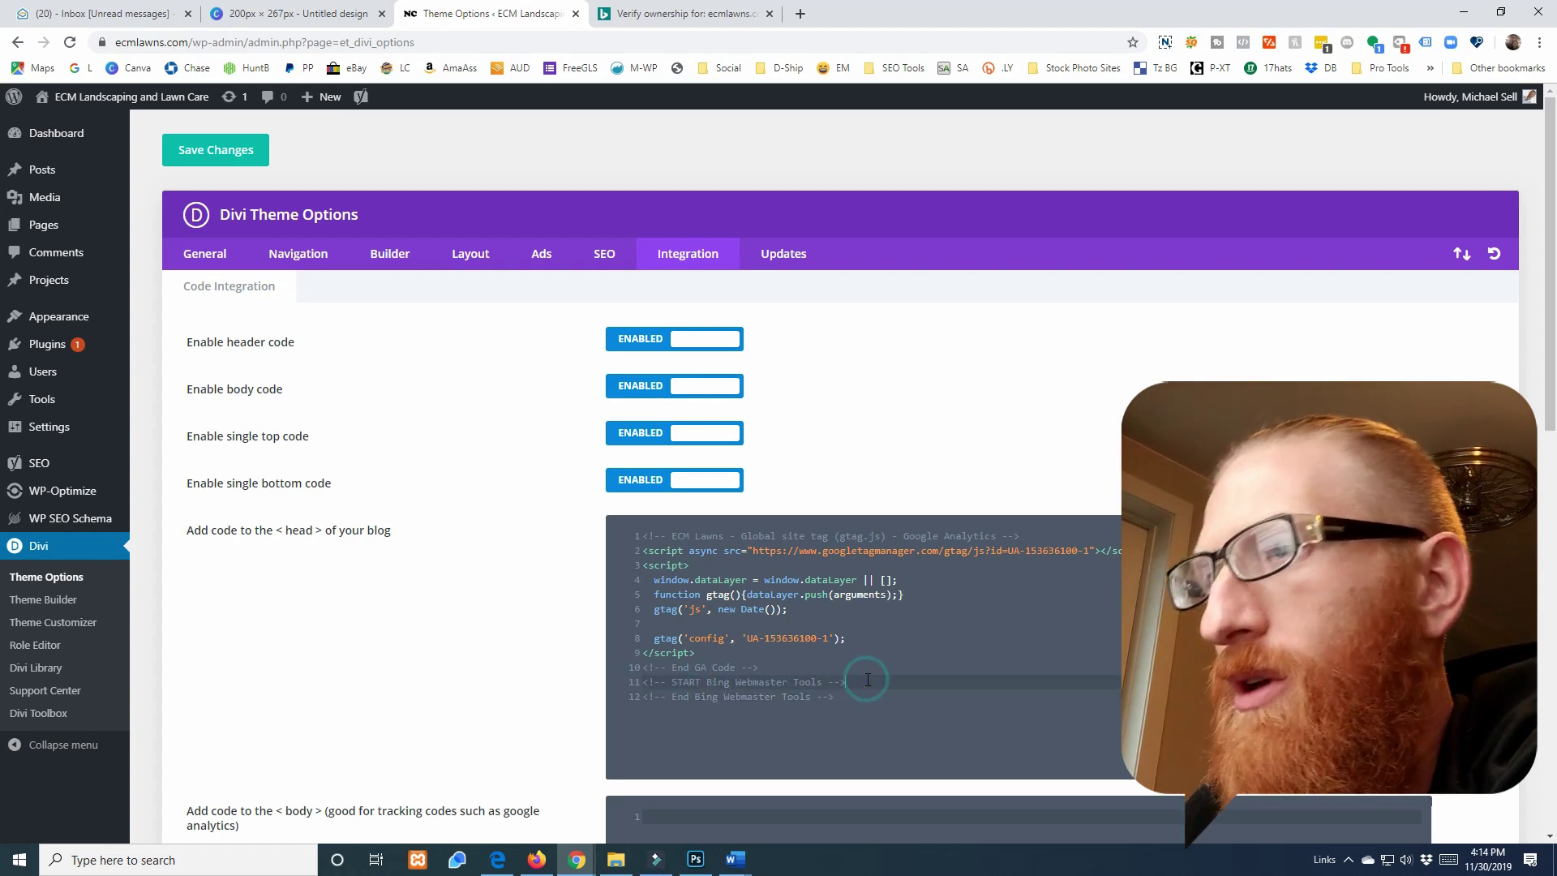
pyautogui.press('Return')
# Step: Paste Bing's verification meta tag onto line 12 between the Bing comments and fix its indentation
pyautogui.click(681, 14)
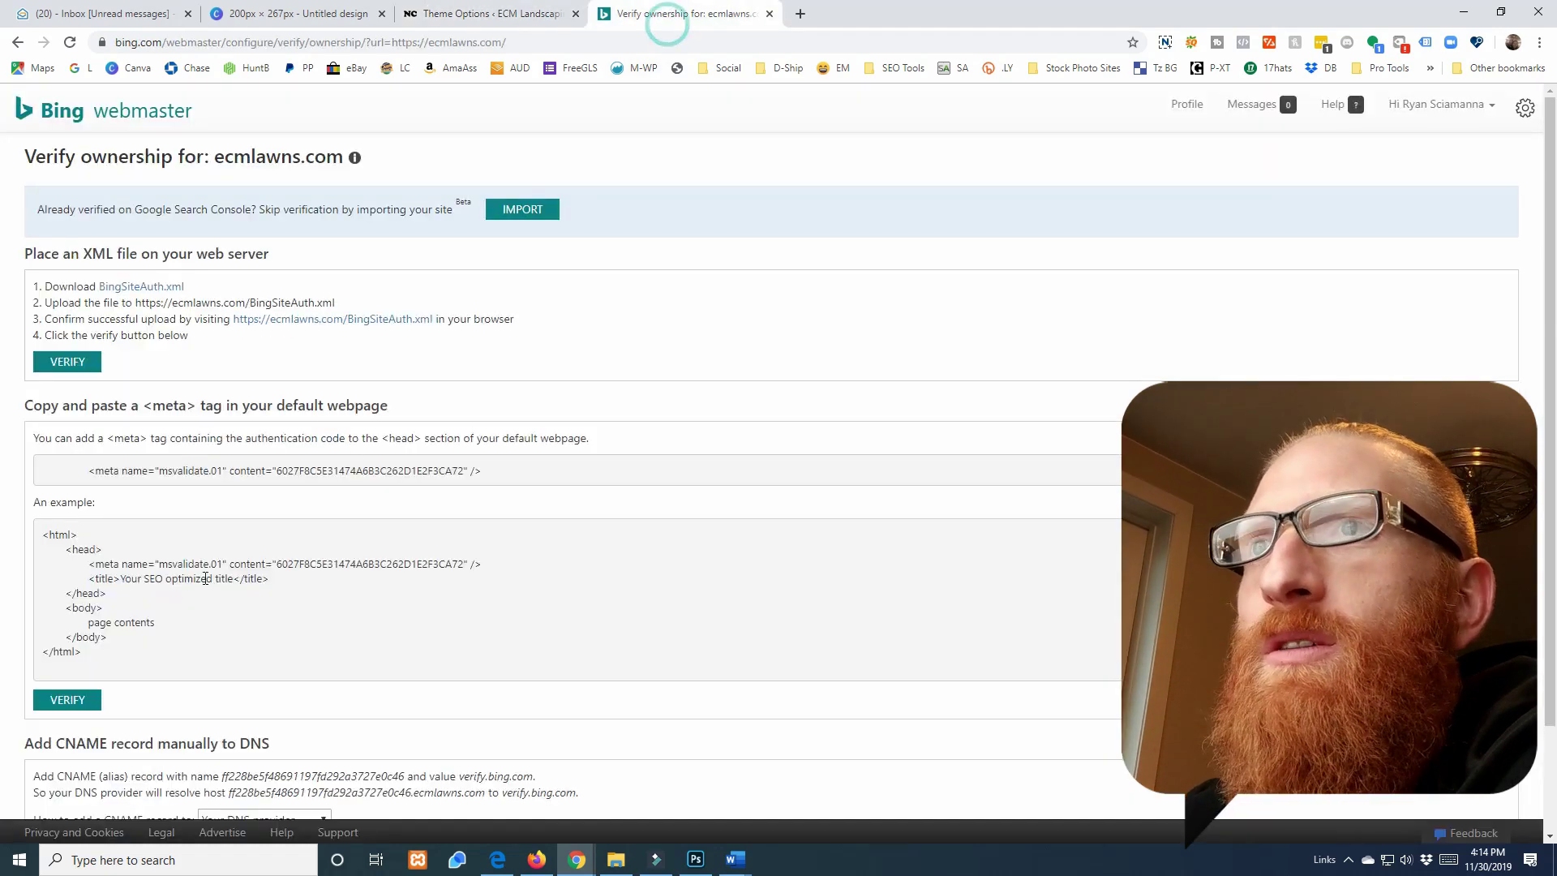
pyautogui.click(241, 475)
pyautogui.hotkey('ctrl', 'c')
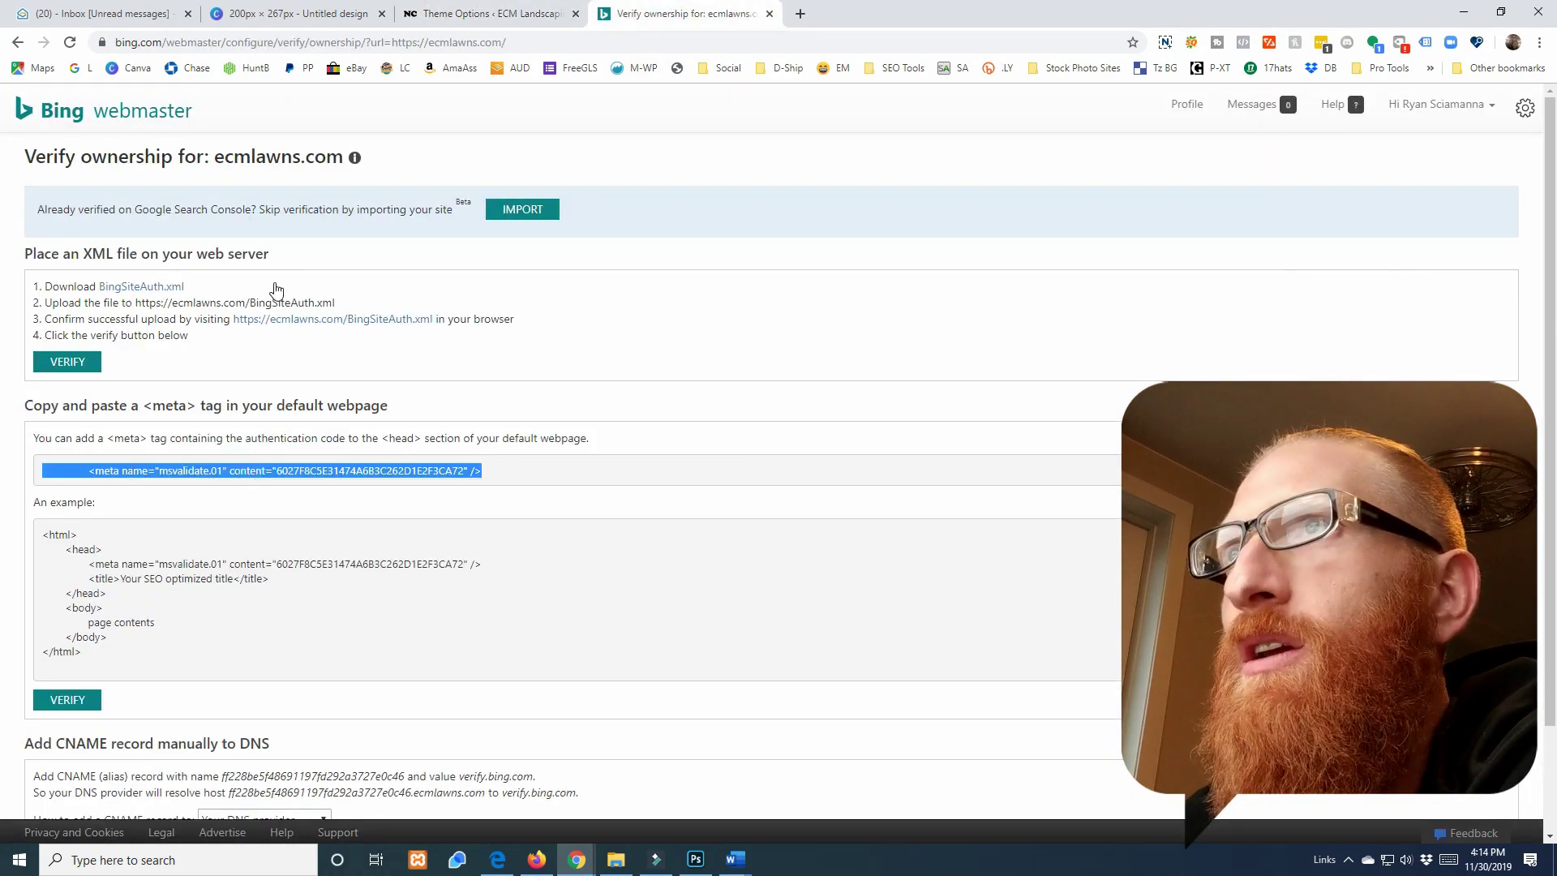
pyautogui.click(487, 16)
pyautogui.click(713, 693)
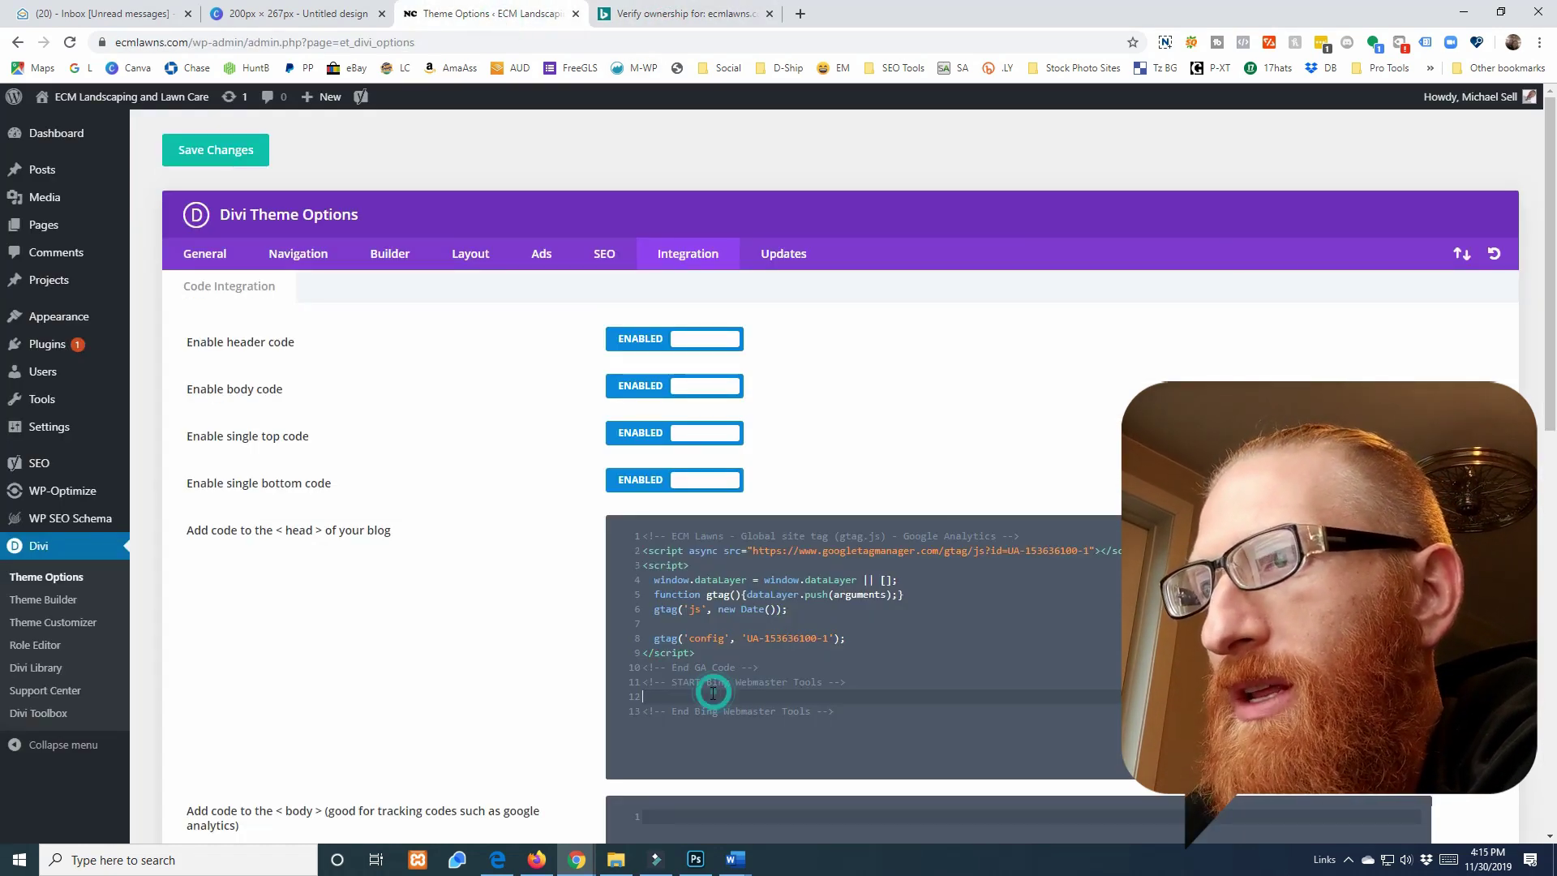
pyautogui.hotkey('ctrl', 'v')
pyautogui.click(731, 696)
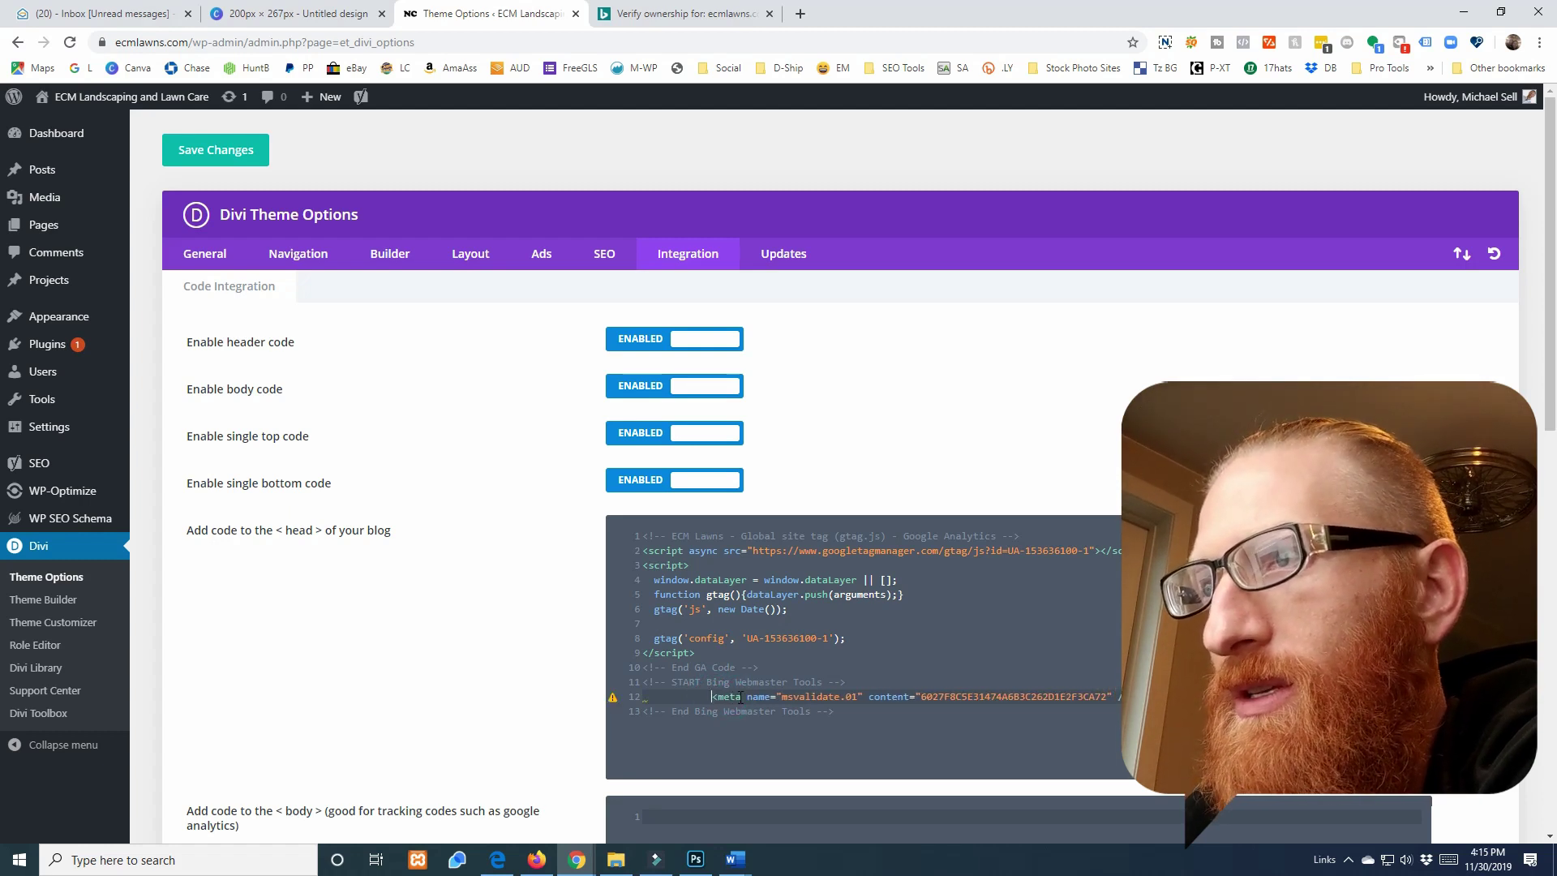
pyautogui.press('BackSpace')
pyautogui.press('BackSpace')
pyautogui.press('BackSpace')
pyautogui.press('BackSpace')
pyautogui.press('BackSpace')
pyautogui.press('BackSpace')
pyautogui.press('BackSpace')
pyautogui.press('BackSpace')
pyautogui.press('BackSpace')
pyautogui.press('BackSpace')
pyautogui.press('BackSpace')
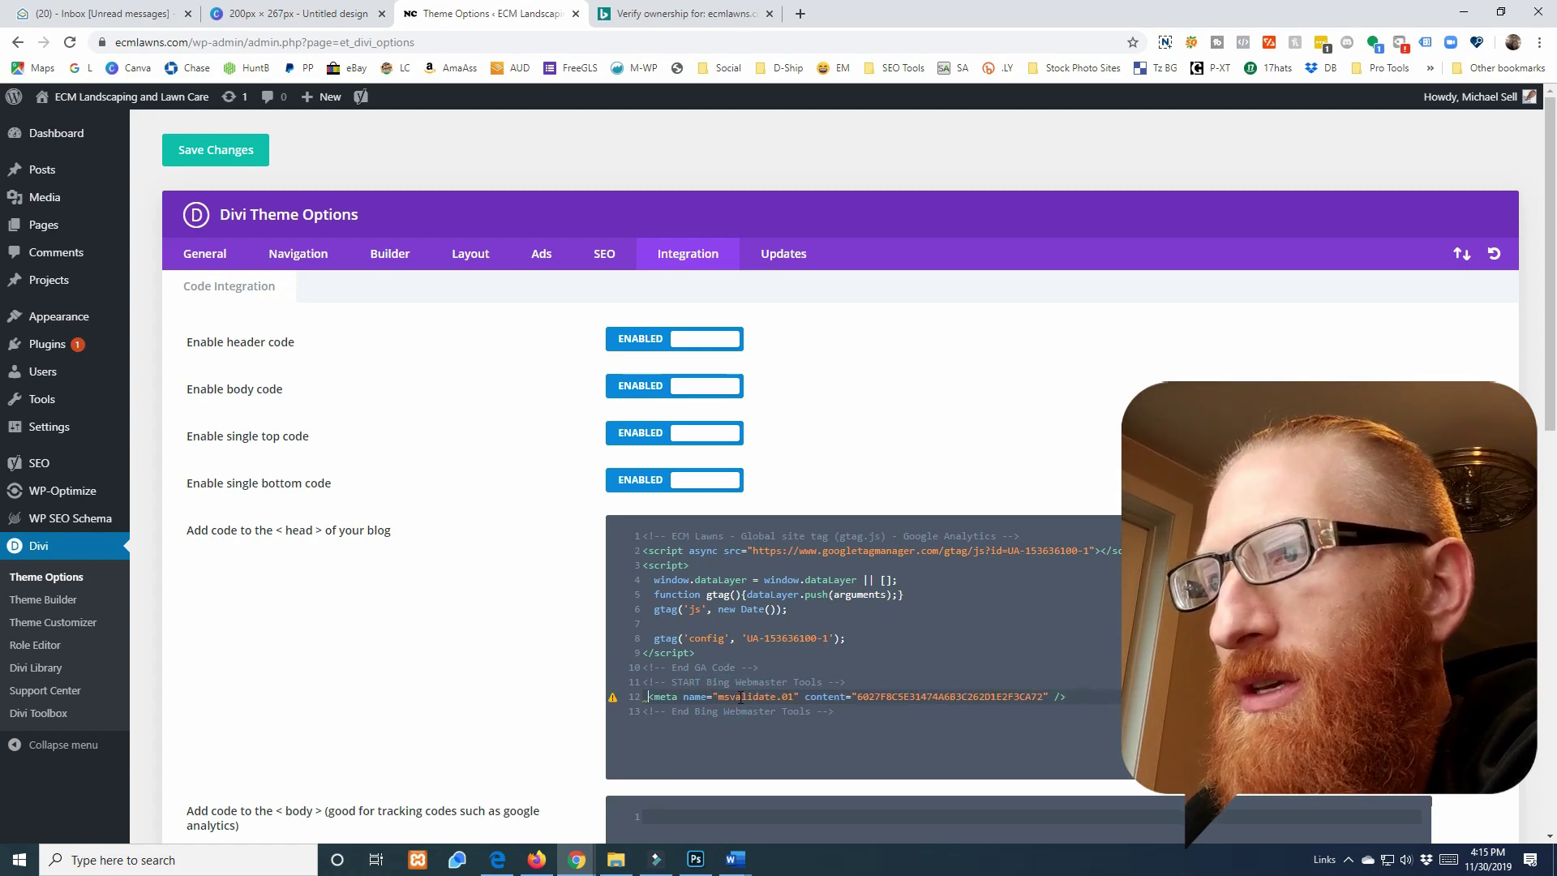
pyautogui.press('BackSpace')
# Step: Save the Divi theme options with the updated head code
pyautogui.scroll(-1, 715, 683)
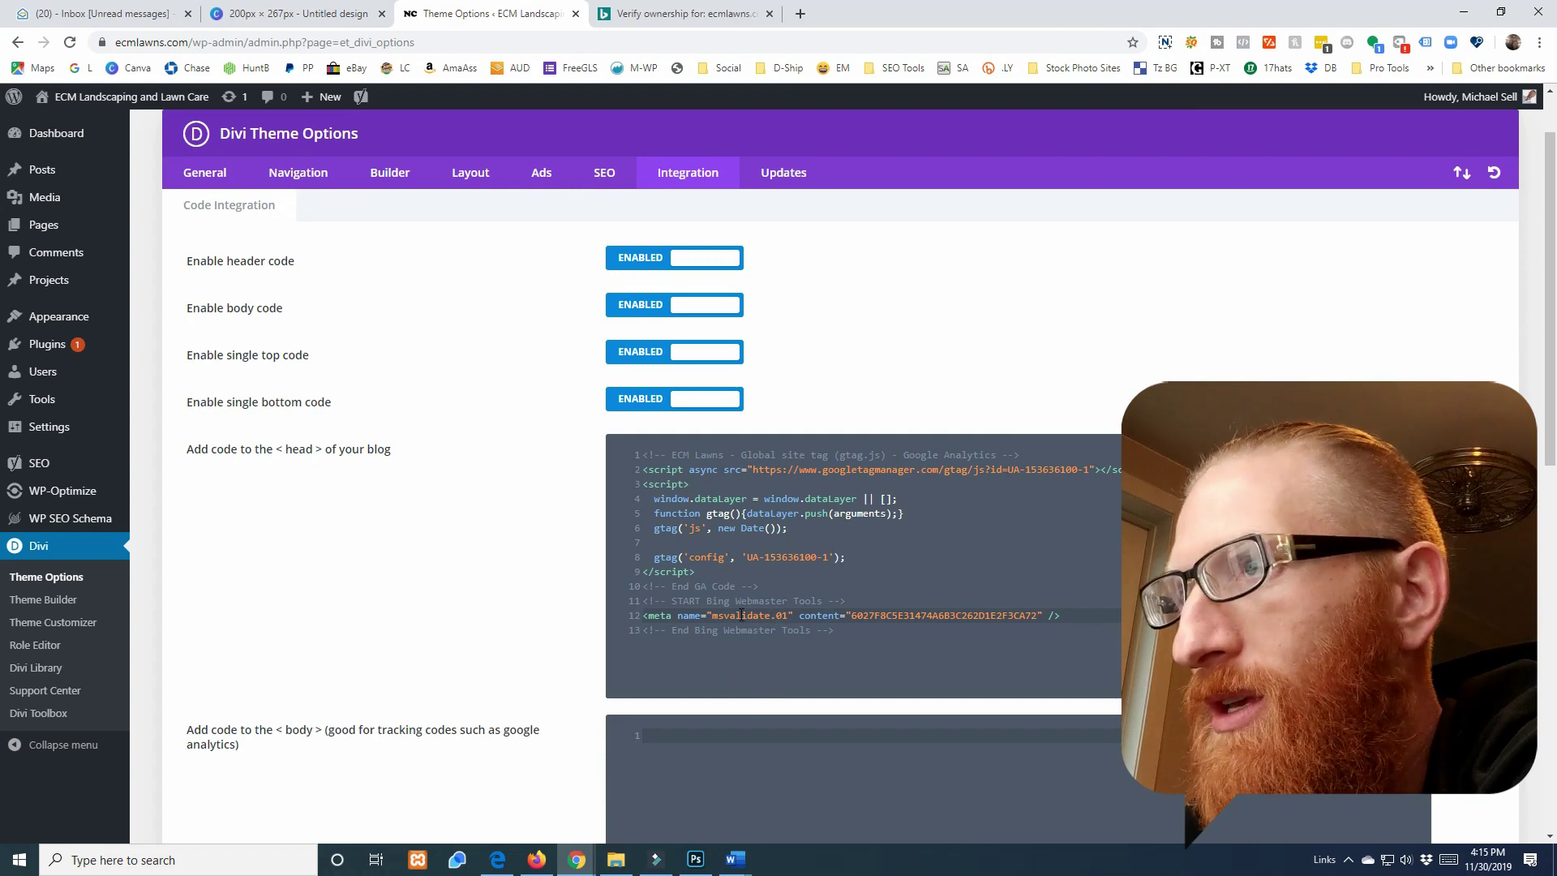
pyautogui.scroll(-3, 741, 618)
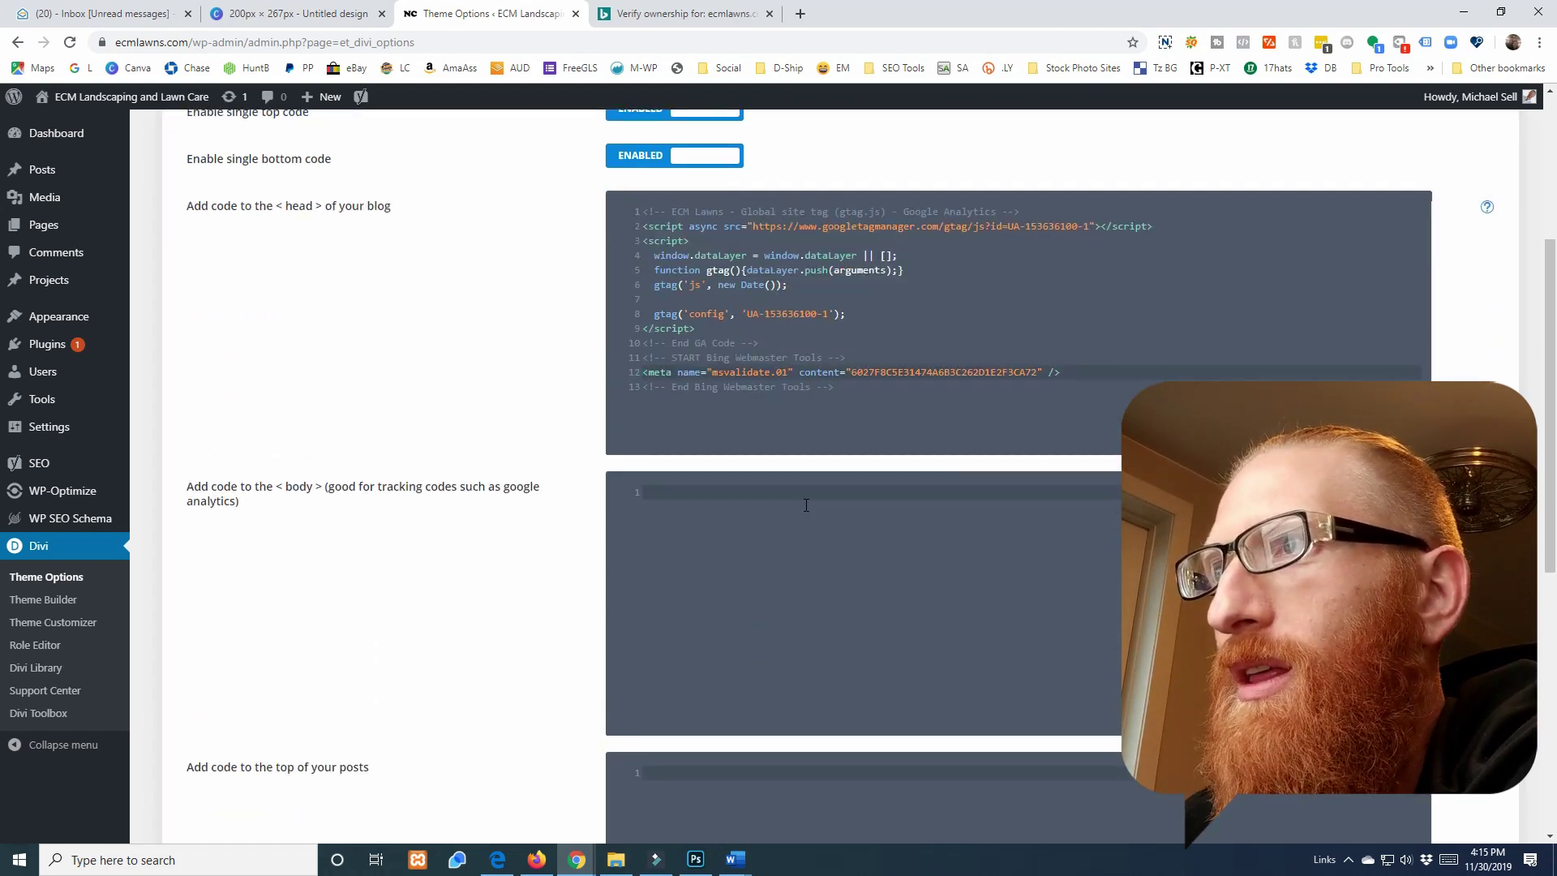
pyautogui.scroll(-7, 375, 538)
pyautogui.click(236, 801)
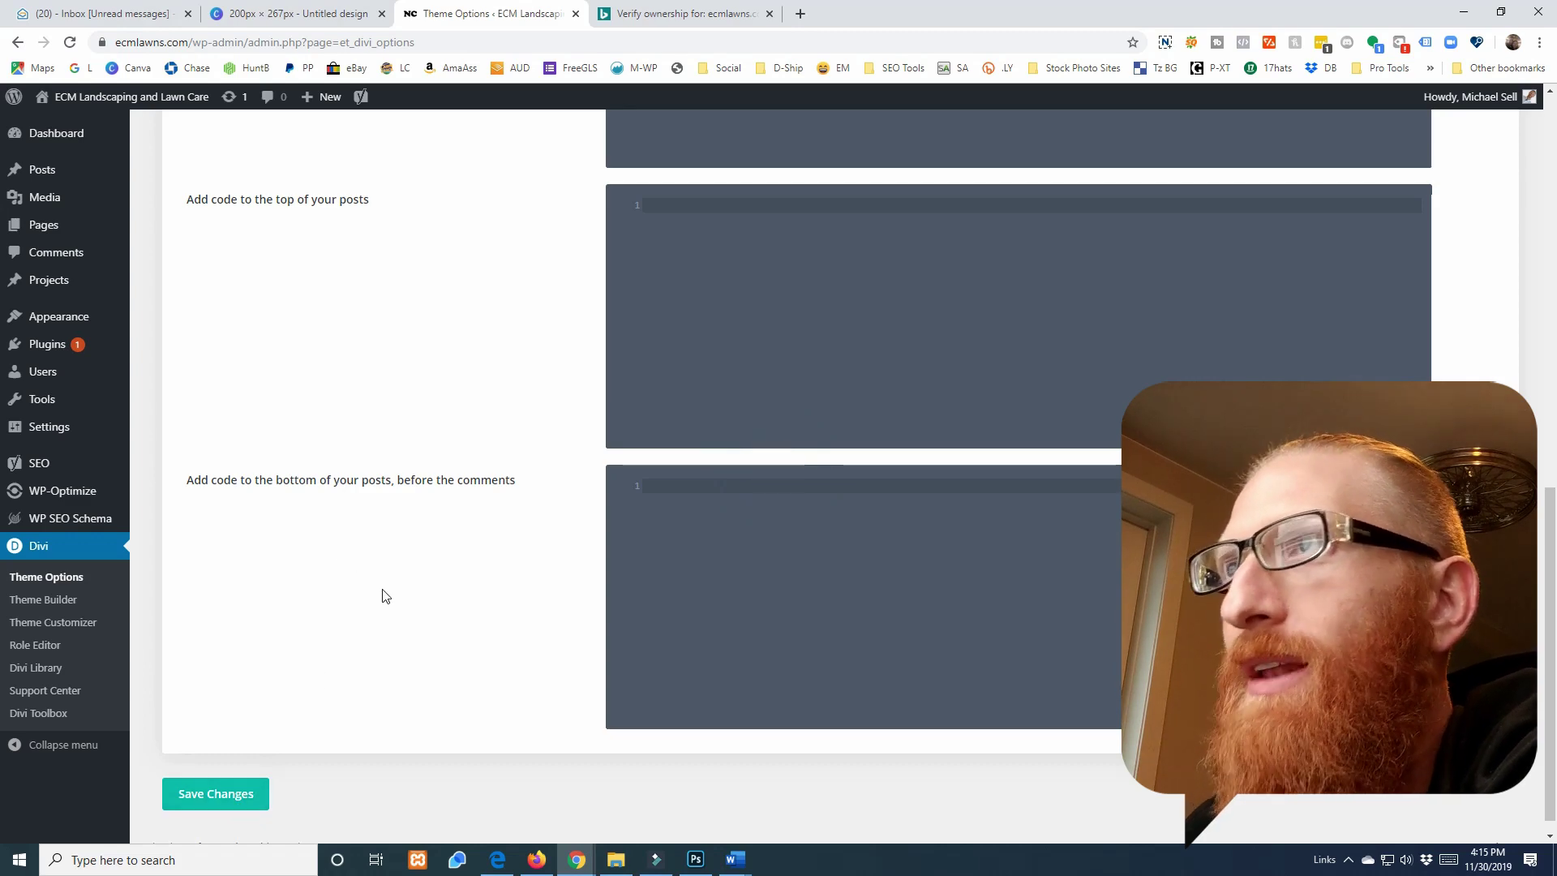
pyautogui.click(670, 14)
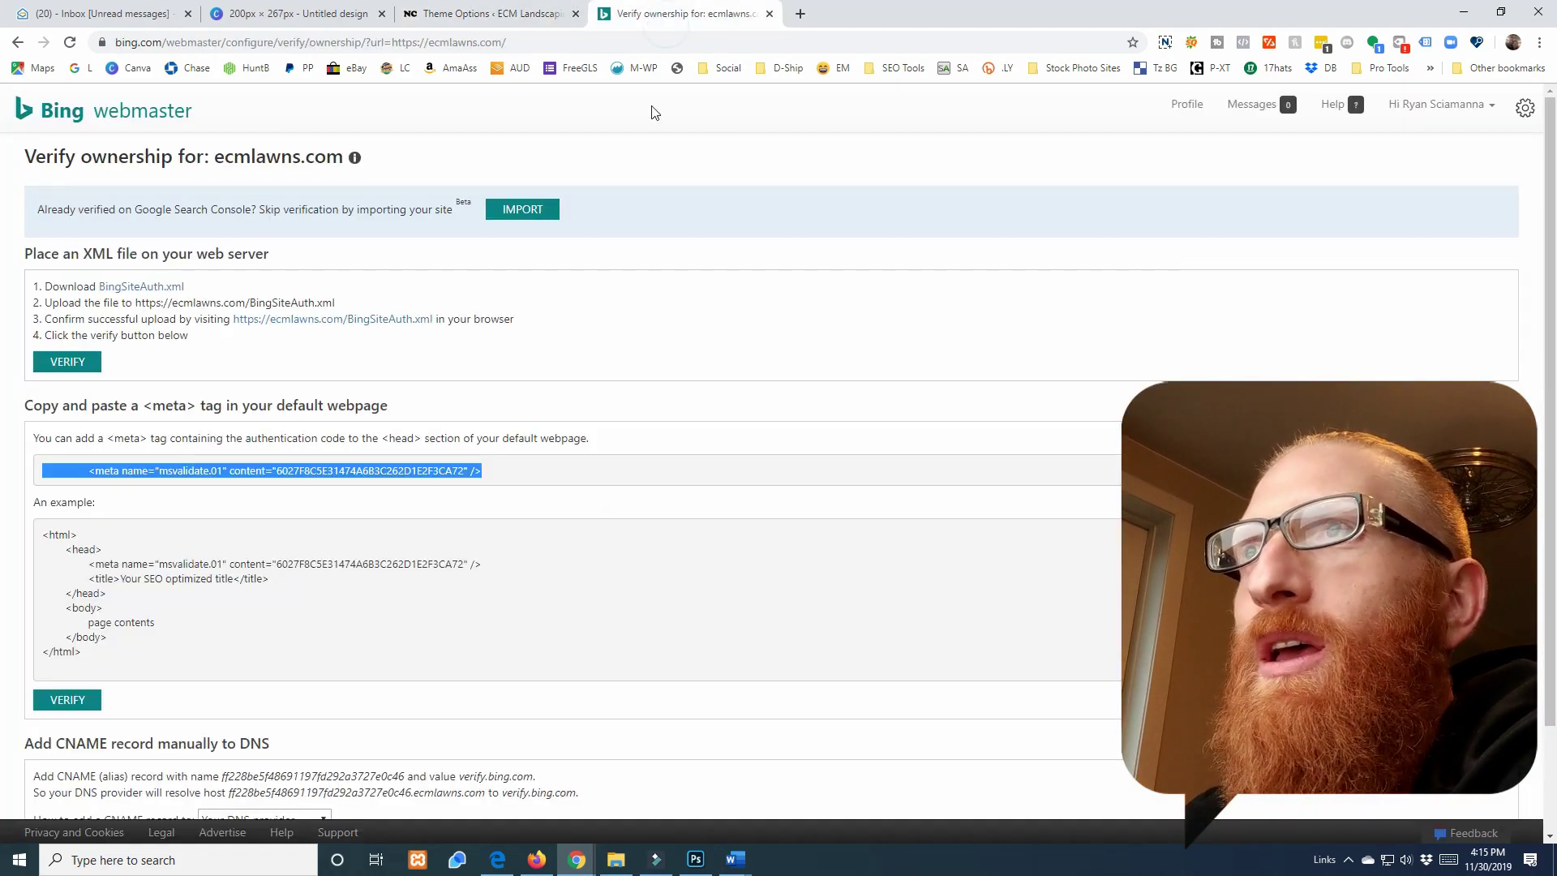
# Step: Reload Divi's Integration tab to confirm the saved tag, then verify ecmlawns.com via meta tag in Bing
pyautogui.click(487, 14)
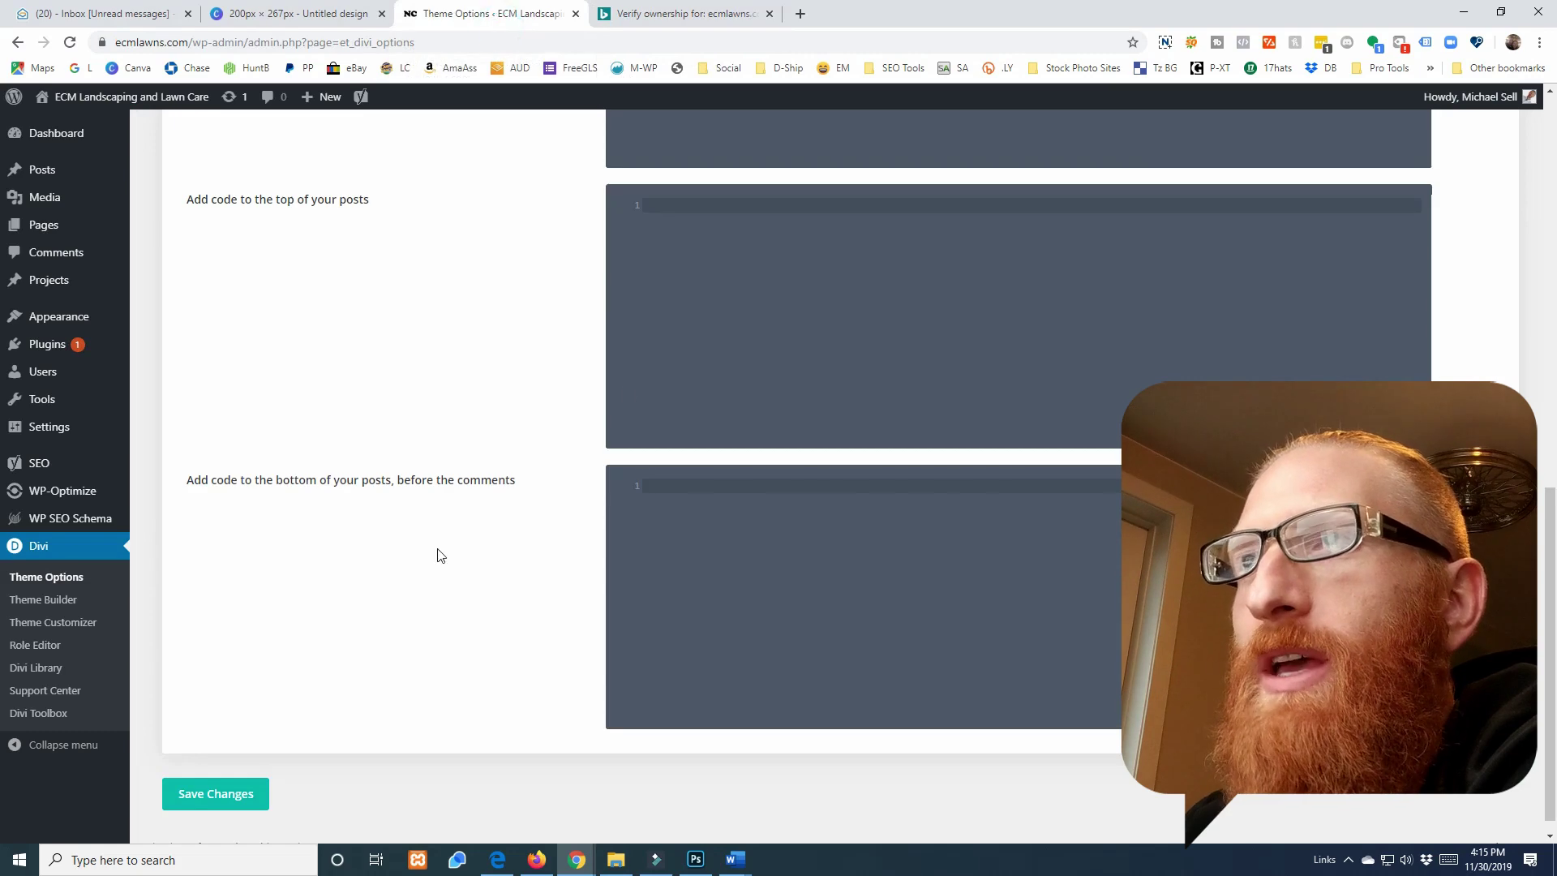
pyautogui.click(71, 44)
pyautogui.scroll(-5, 596, 316)
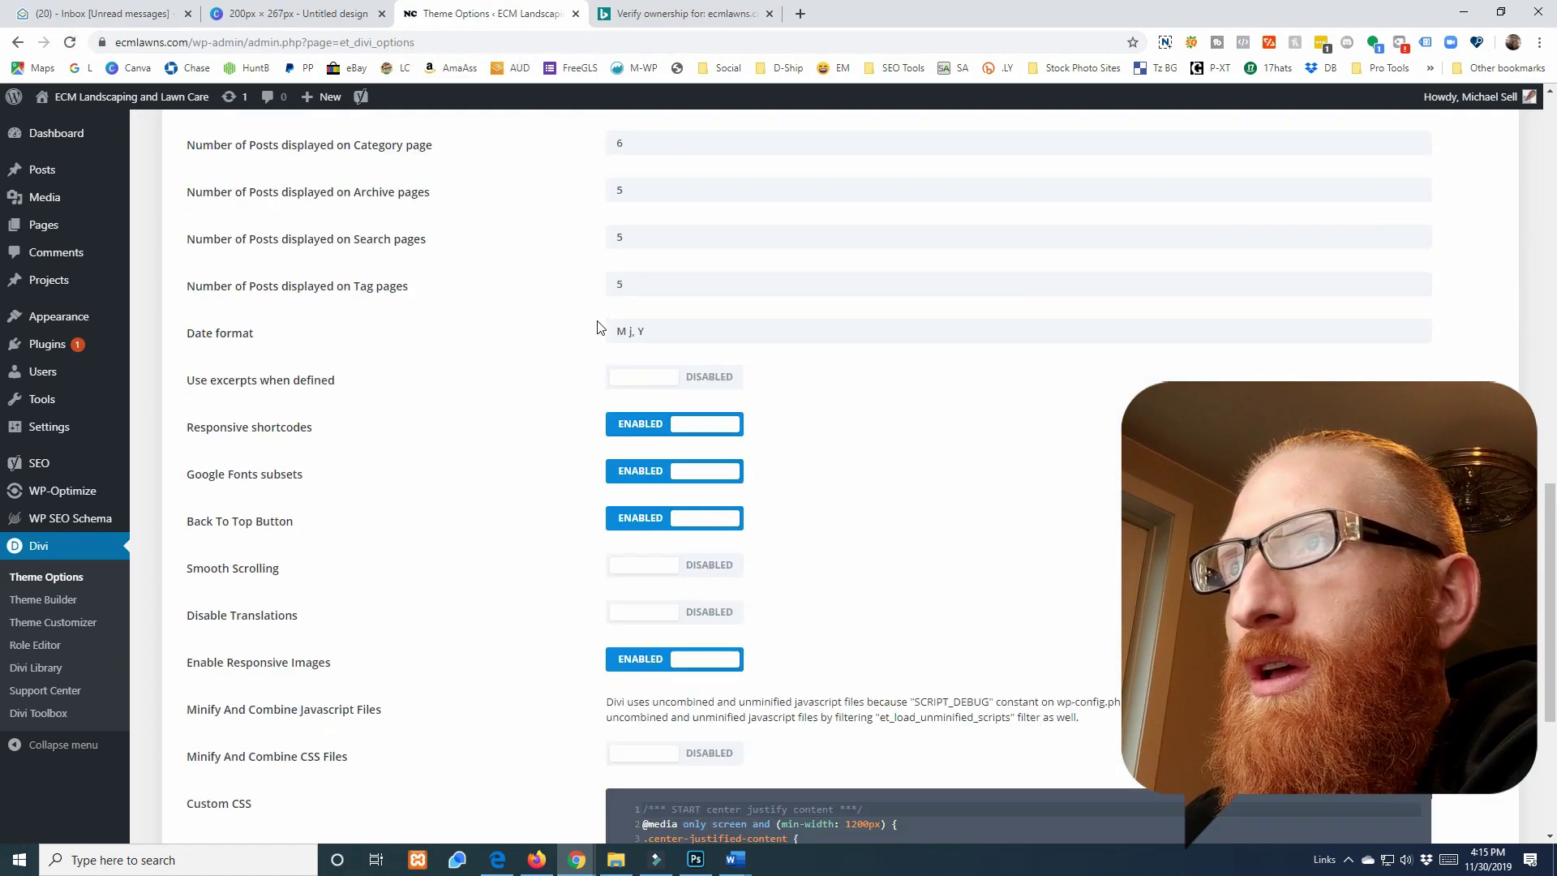
pyautogui.scroll(15, 596, 326)
pyautogui.click(694, 257)
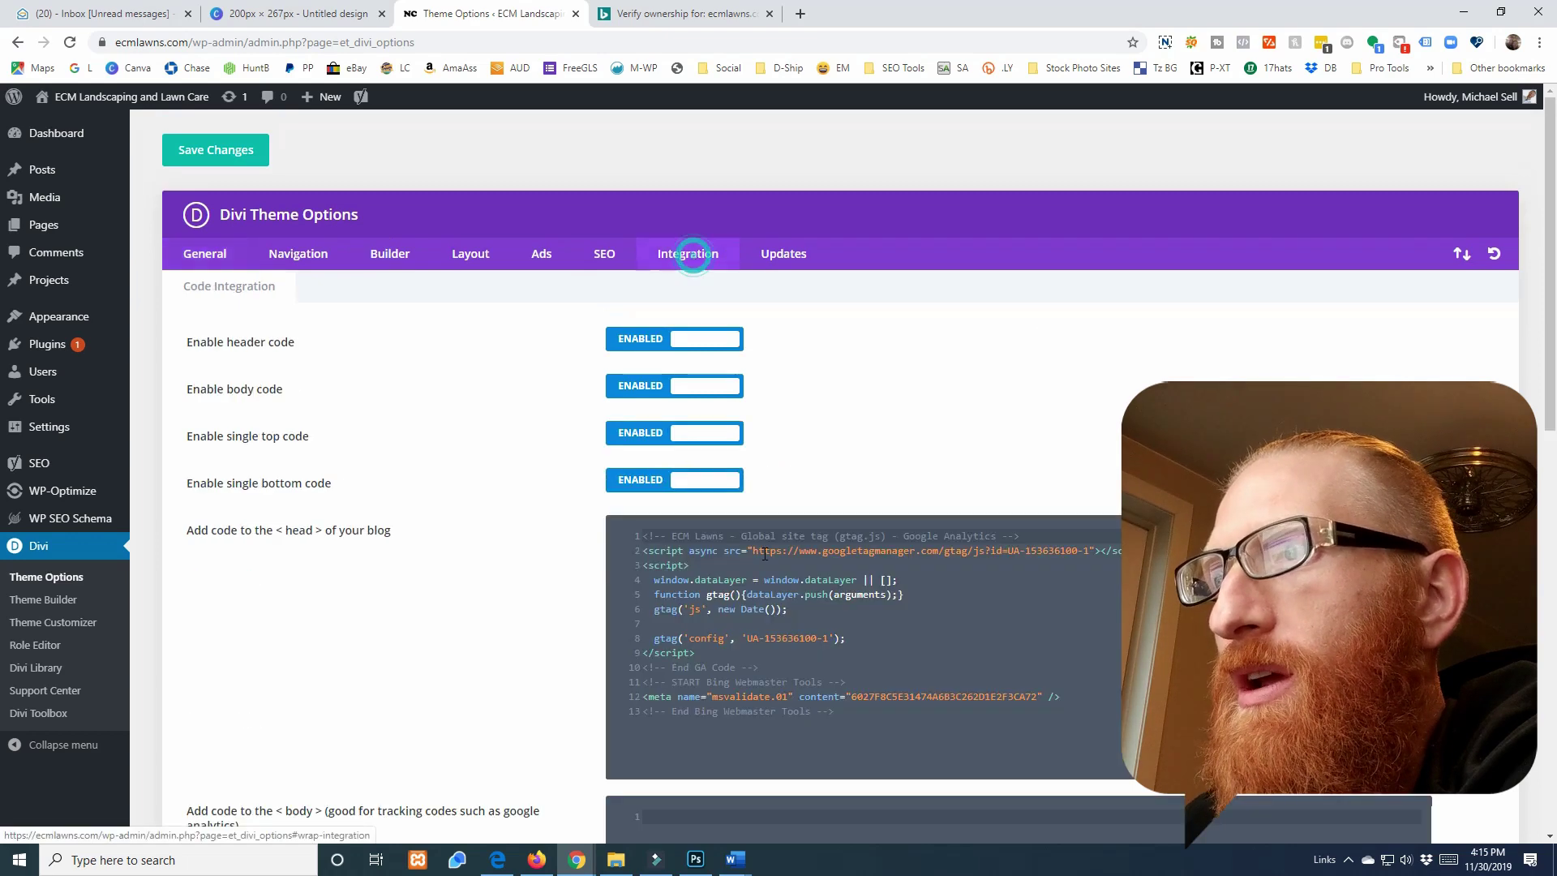
pyautogui.click(663, 20)
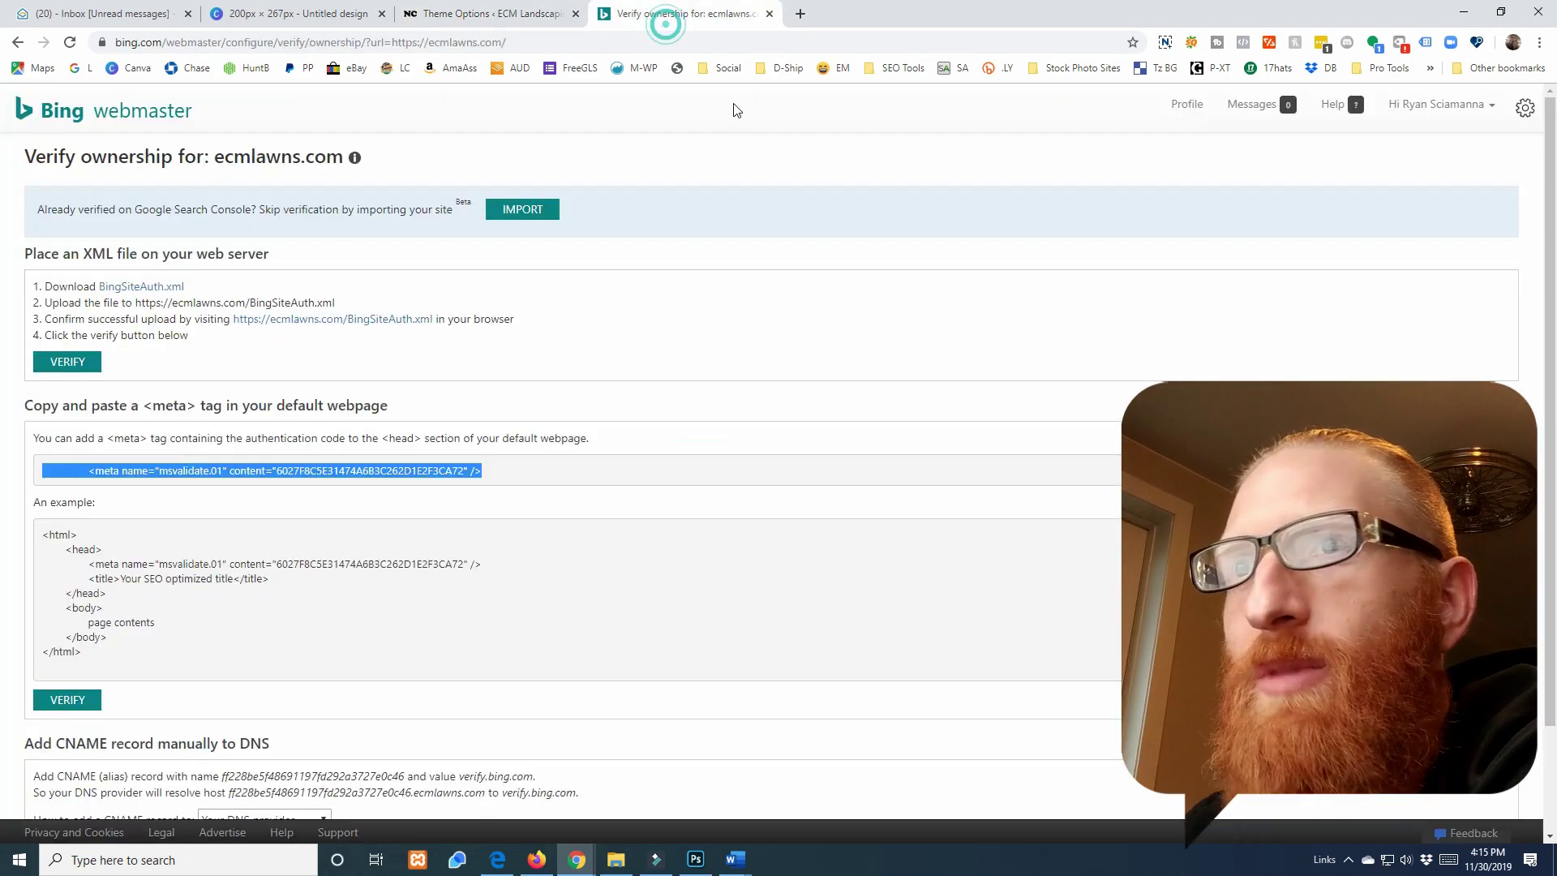
pyautogui.scroll(-2, 438, 402)
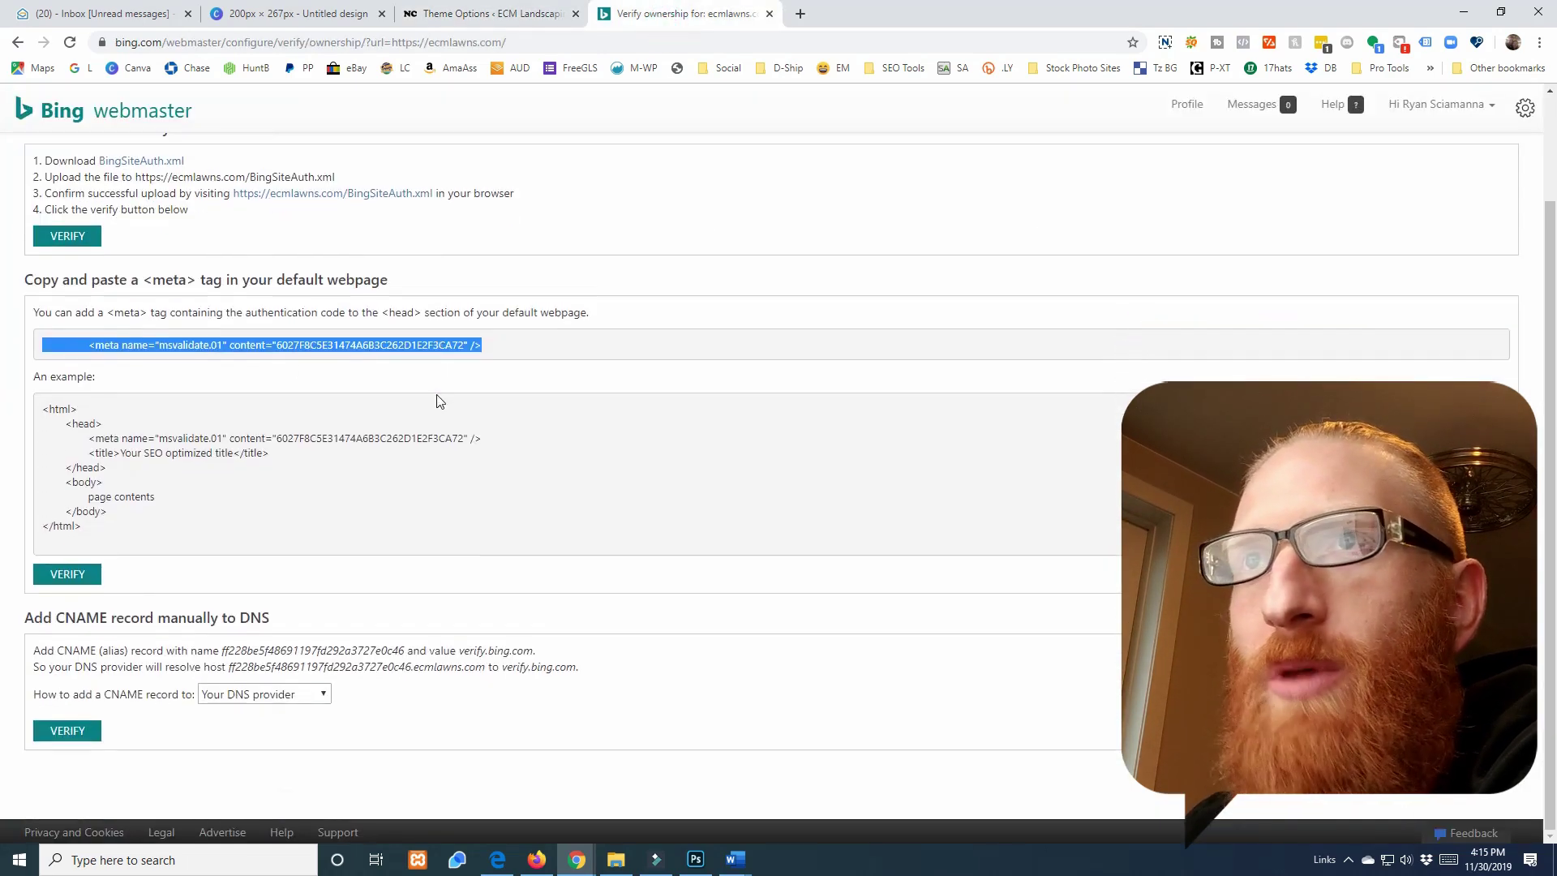
pyautogui.click(82, 581)
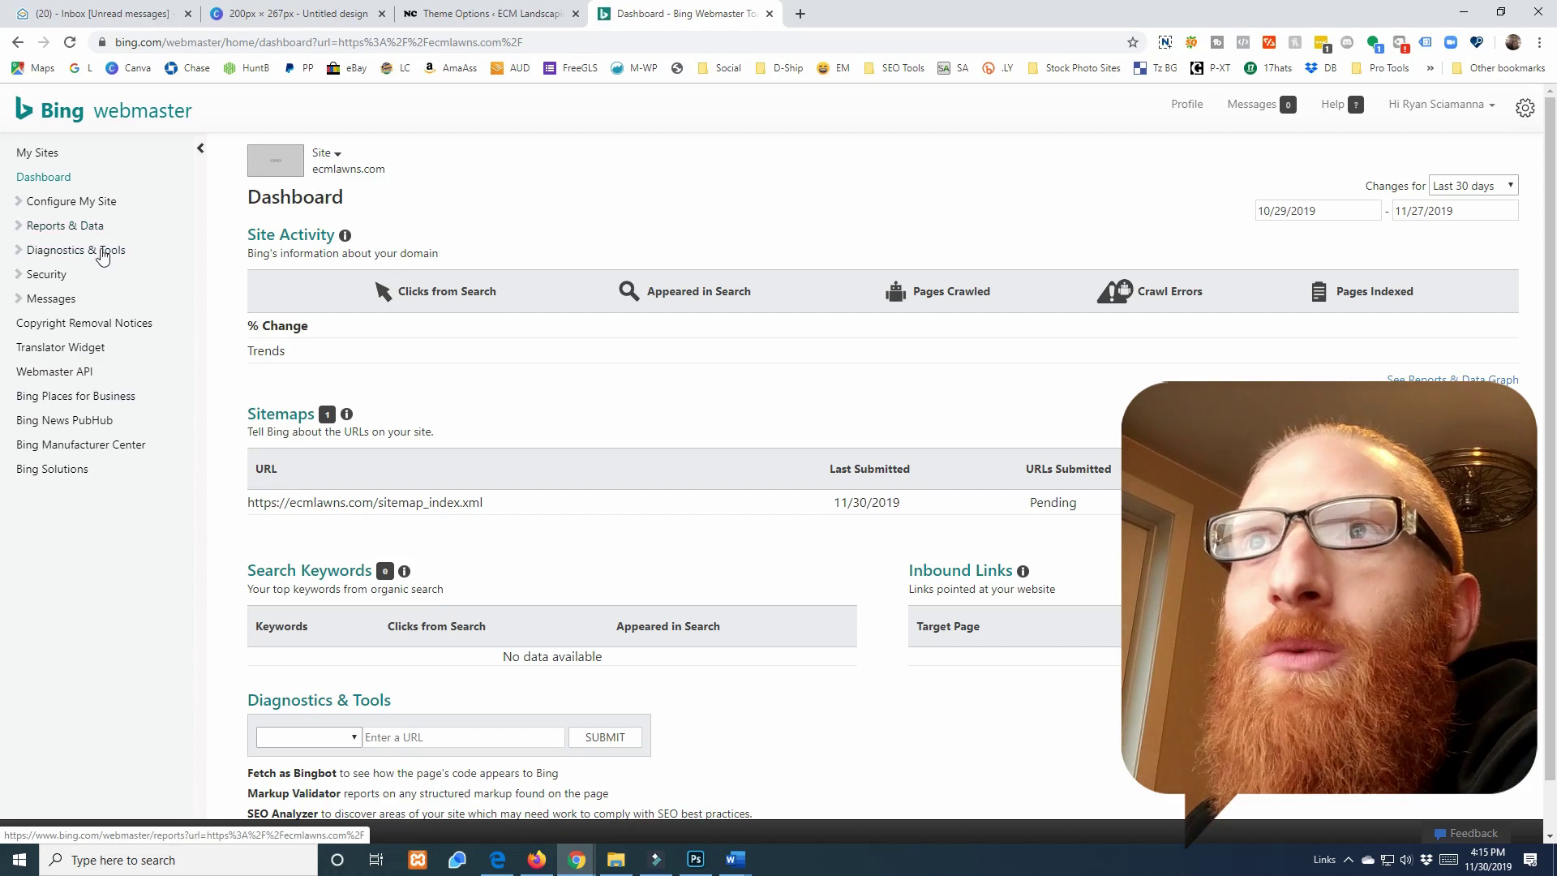
pyautogui.click(60, 209)
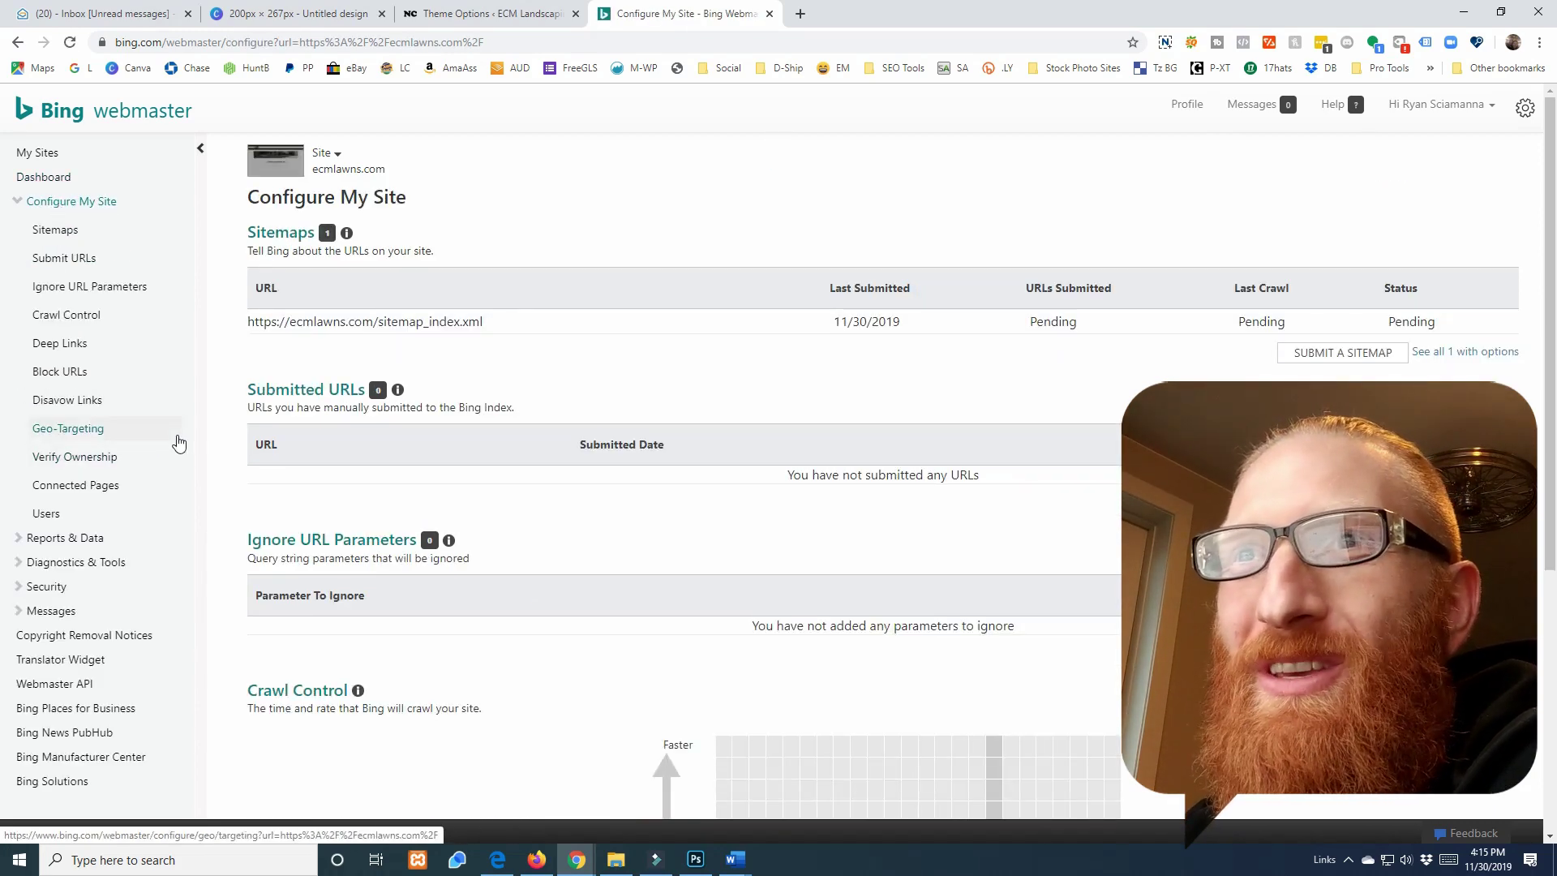
pyautogui.click(86, 430)
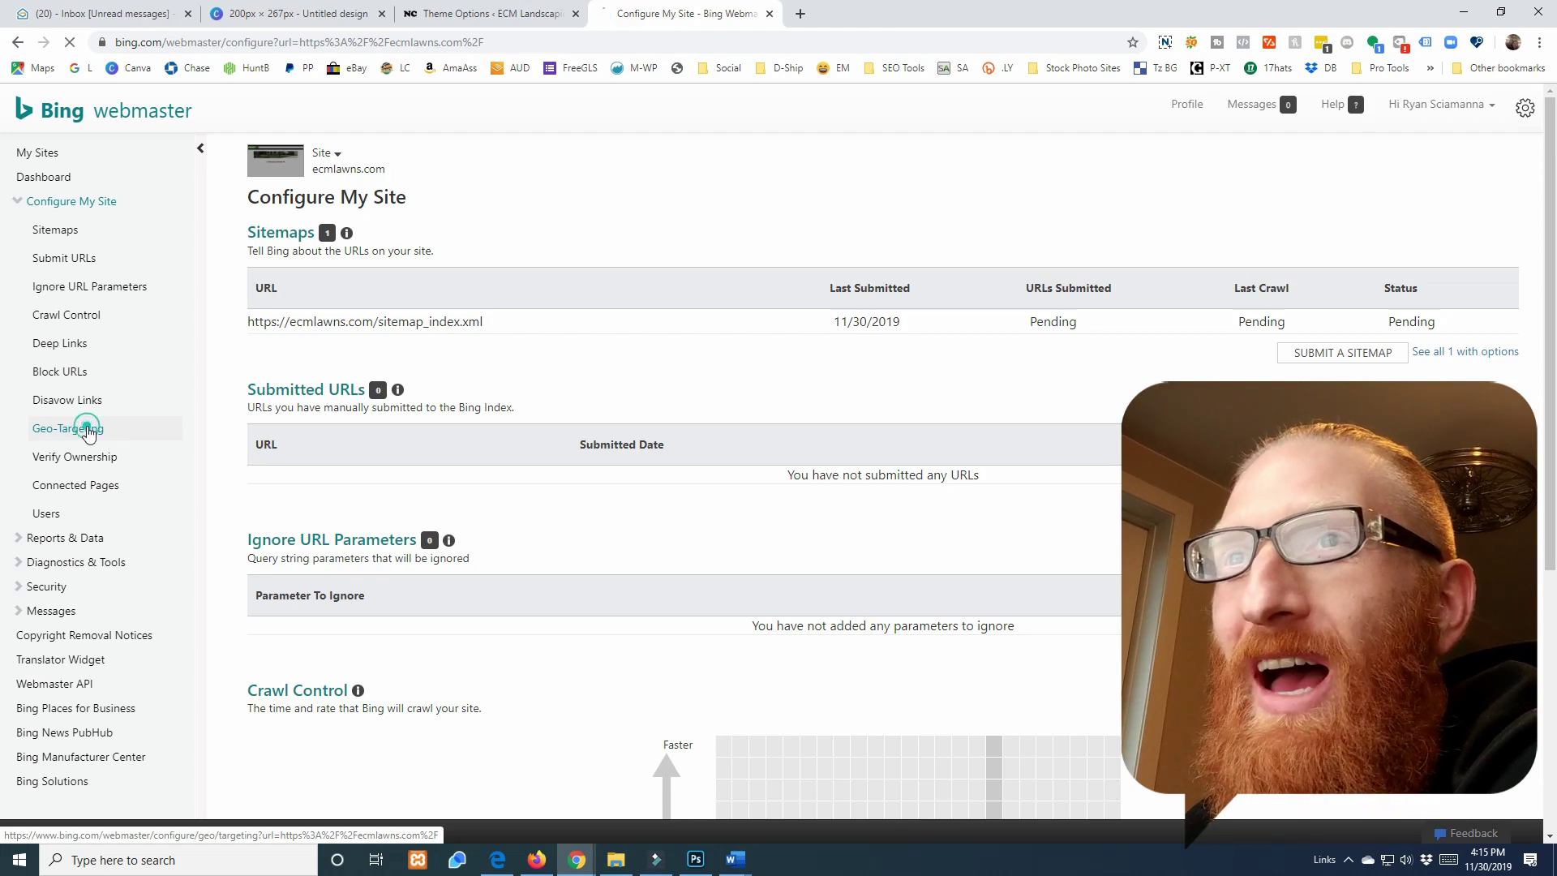
pyautogui.click(361, 234)
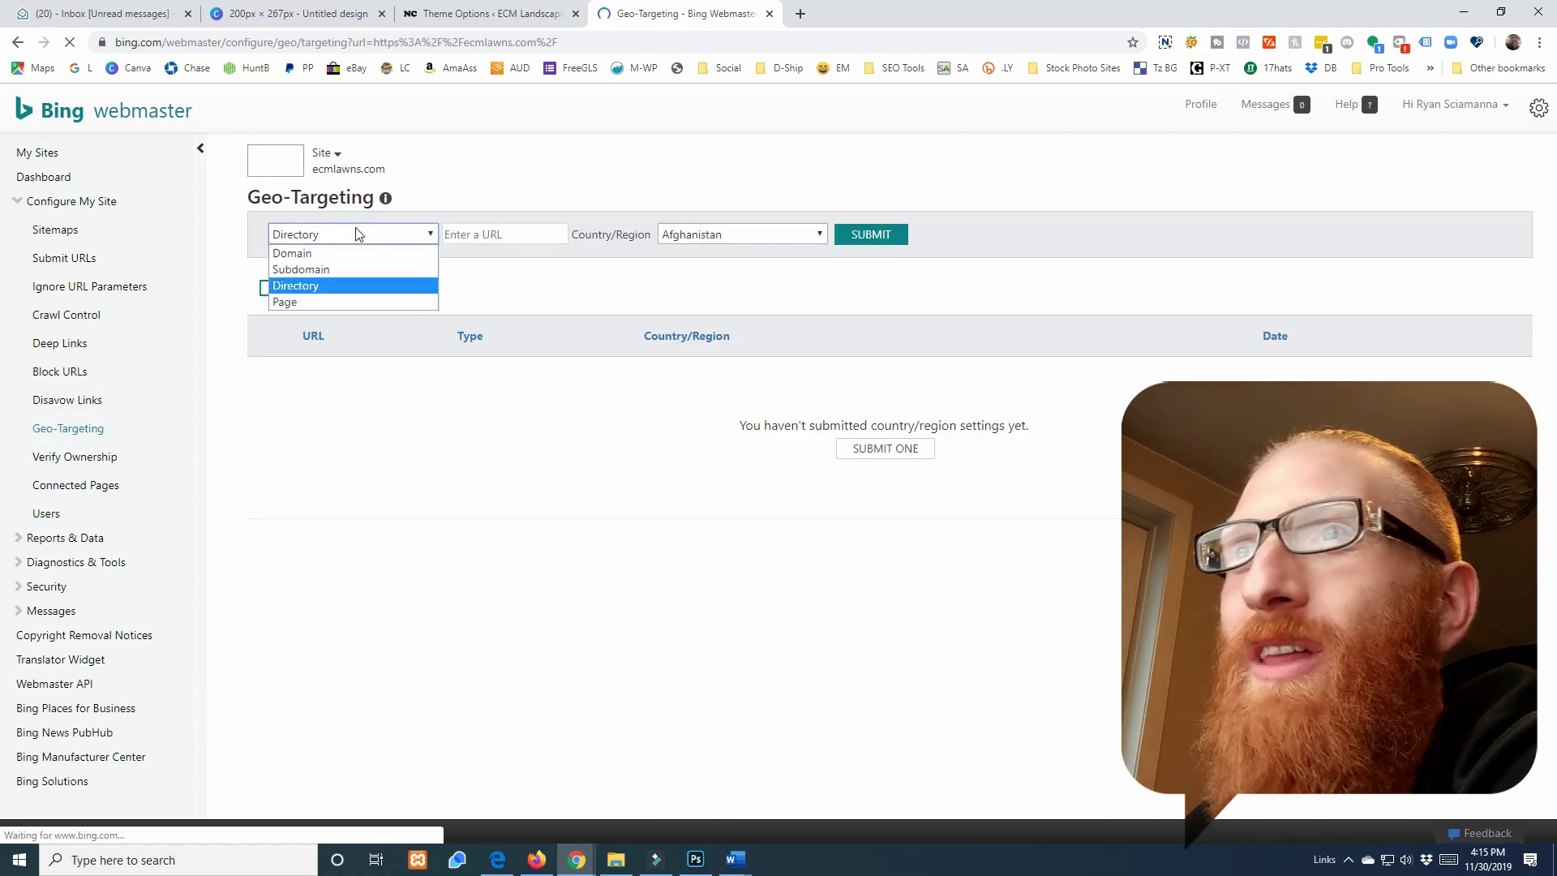
pyautogui.click(311, 258)
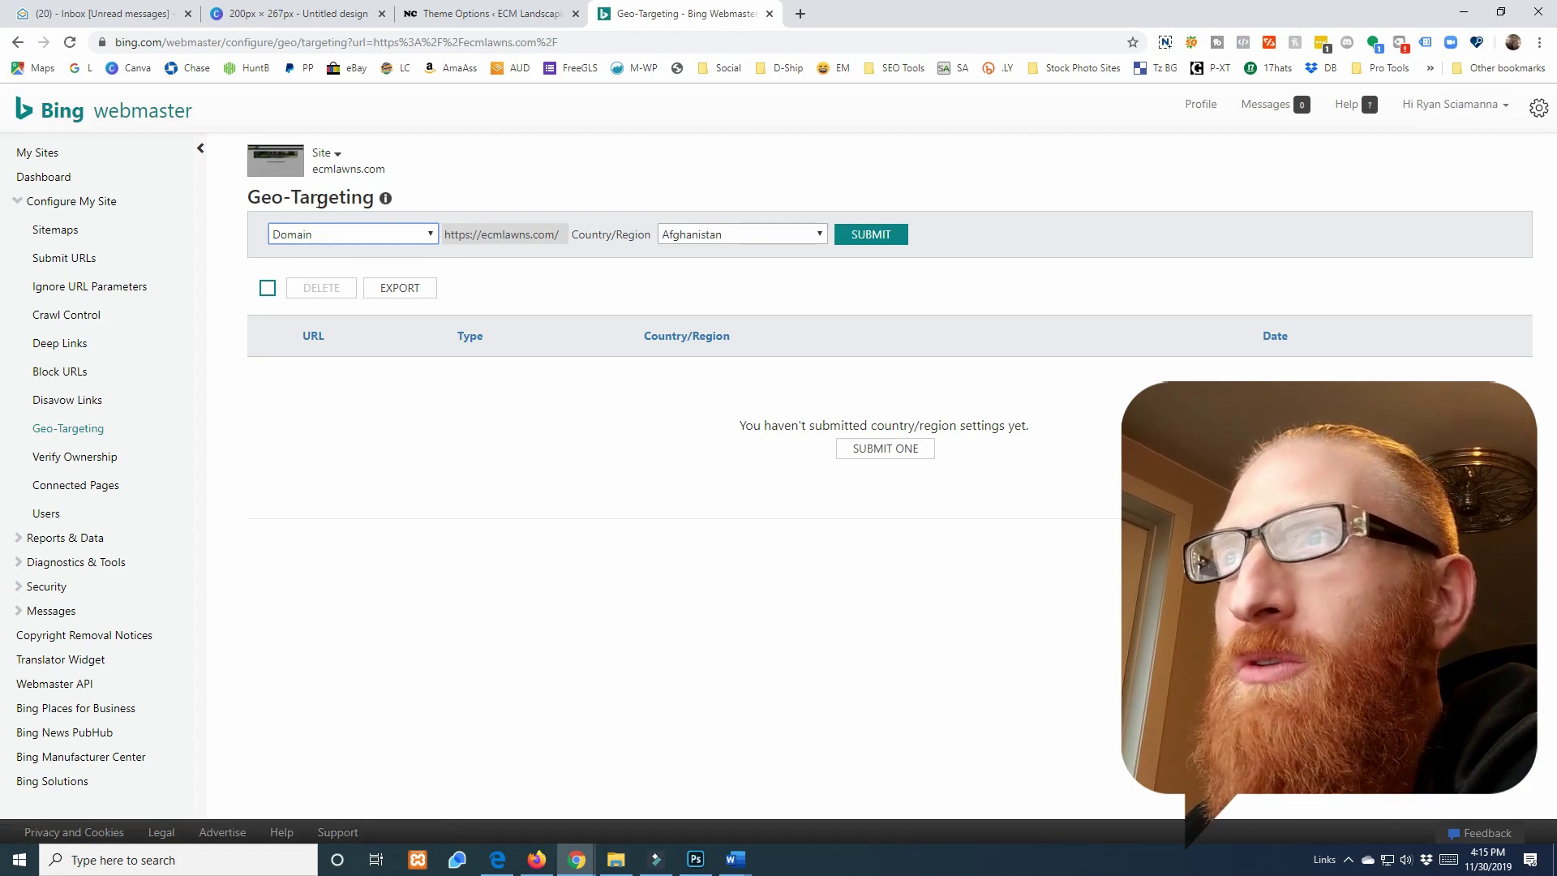
pyautogui.click(742, 235)
pyautogui.scroll(-20, 819, 362)
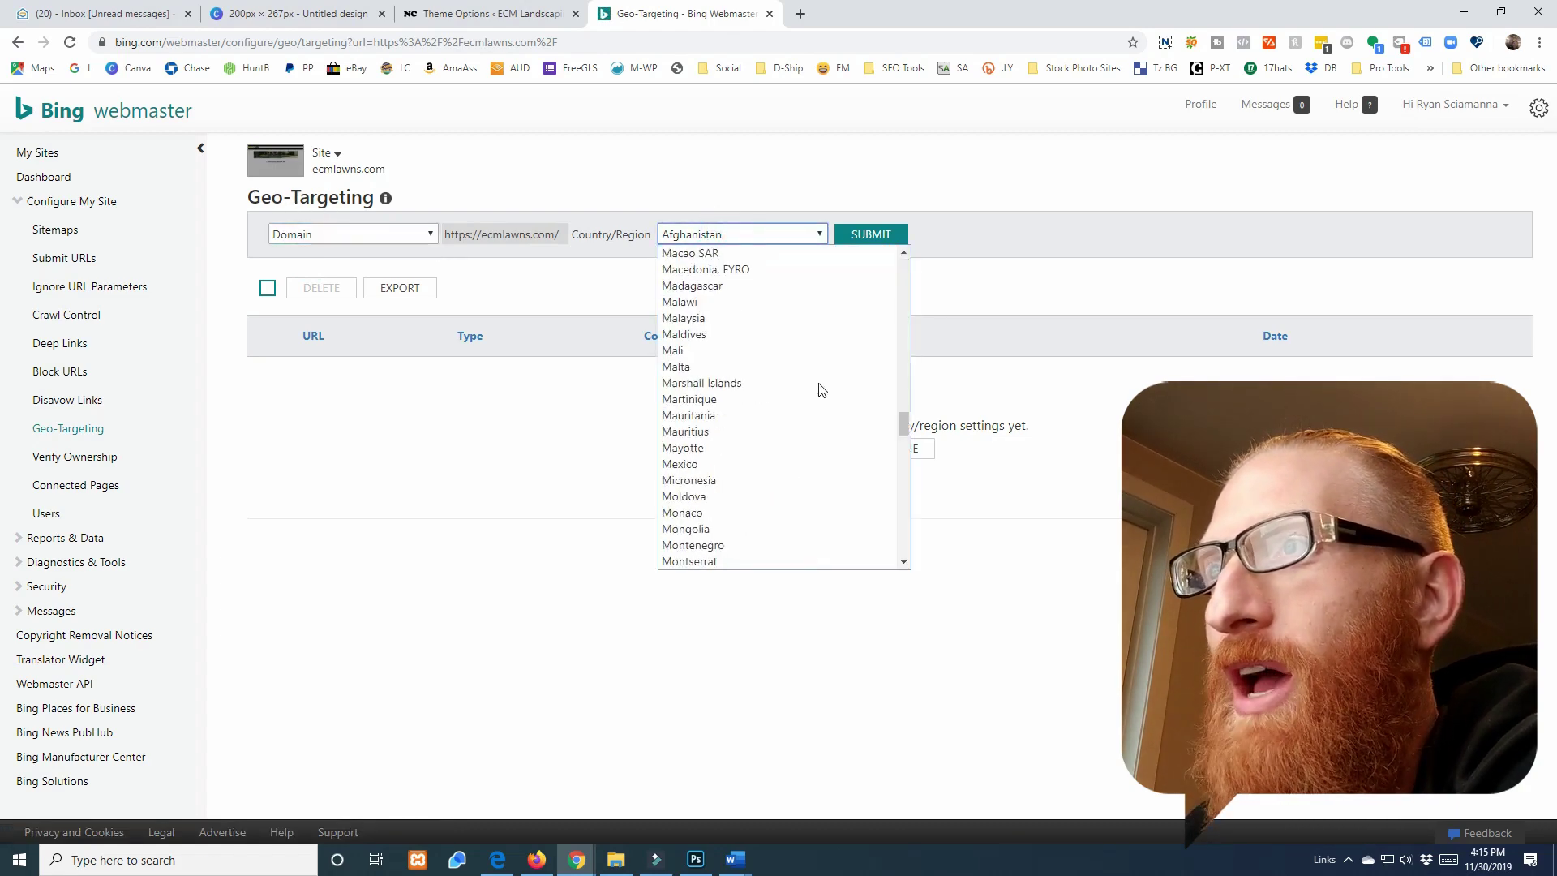
pyautogui.click(817, 387)
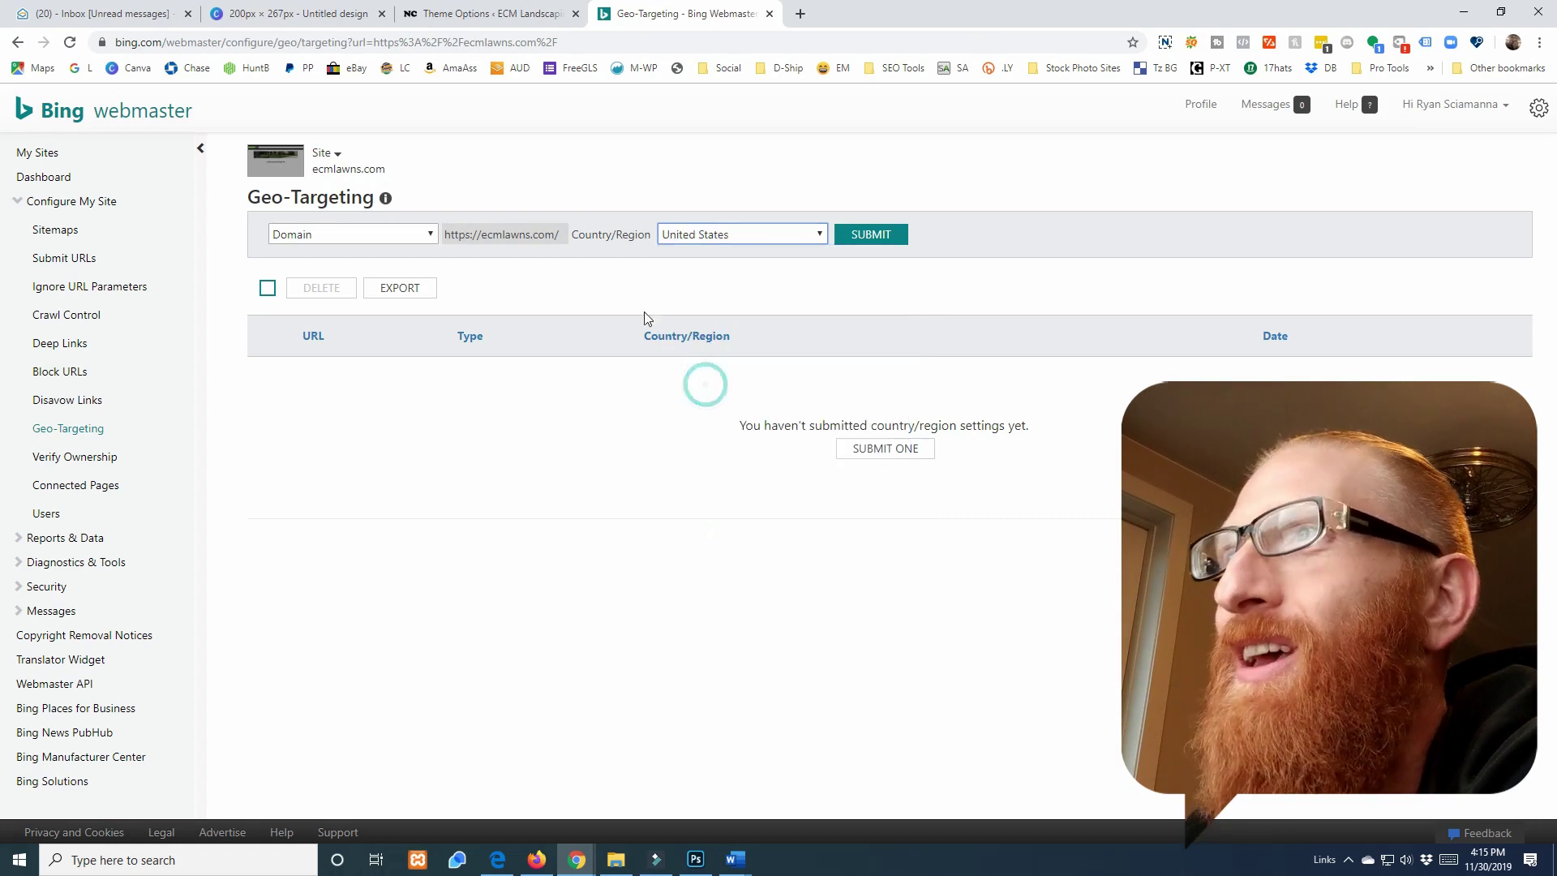
pyautogui.click(870, 234)
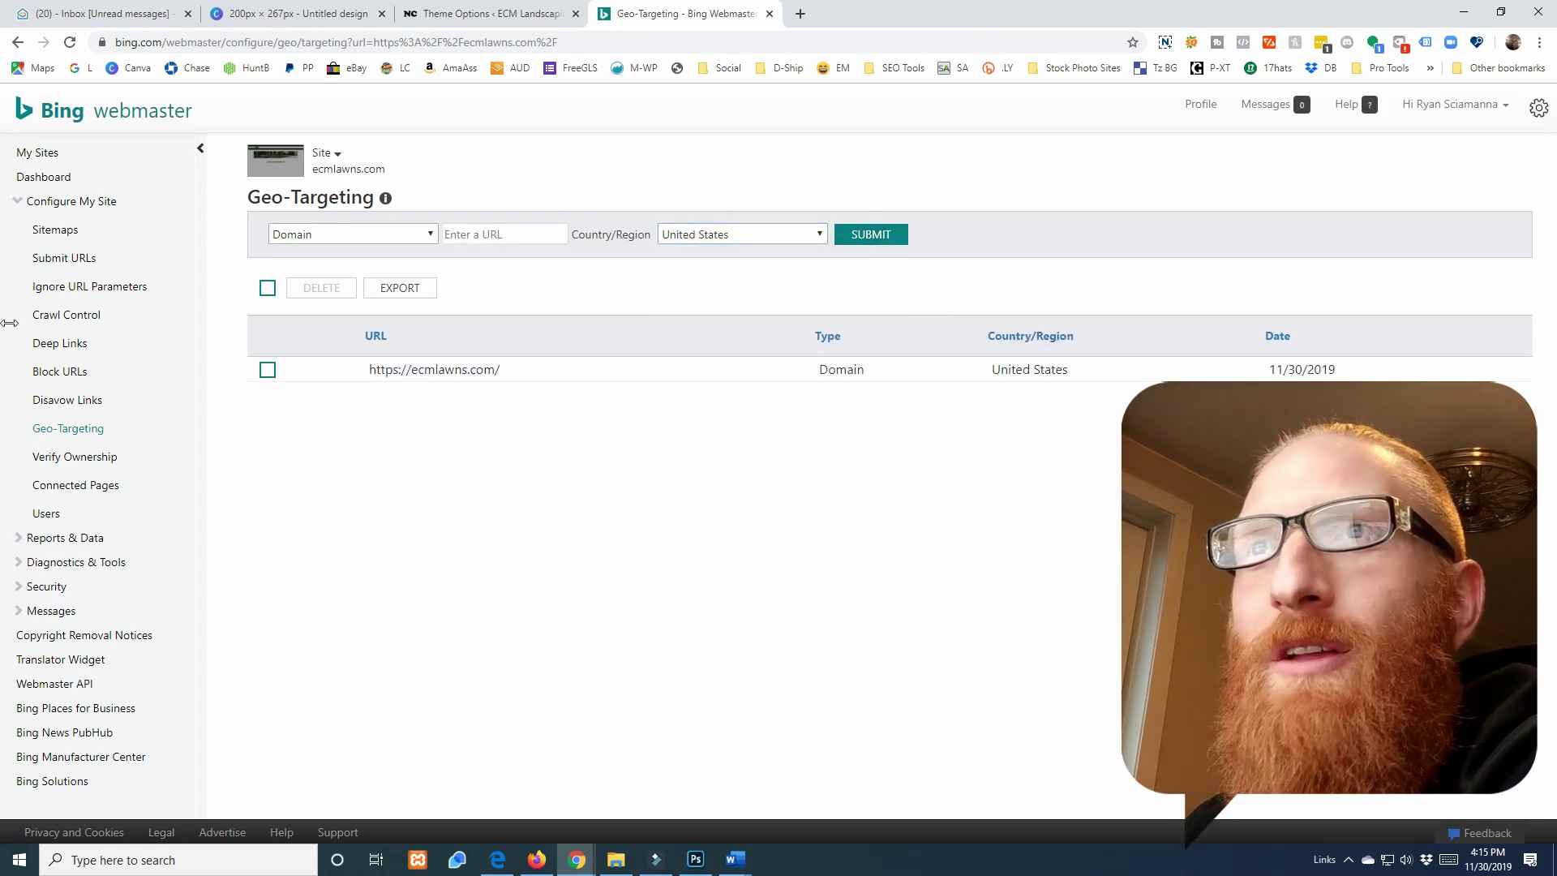
# Step: In Submit URLs, enlarge the entry box and paste the ecmlawns.com home page URL
pyautogui.click(81, 265)
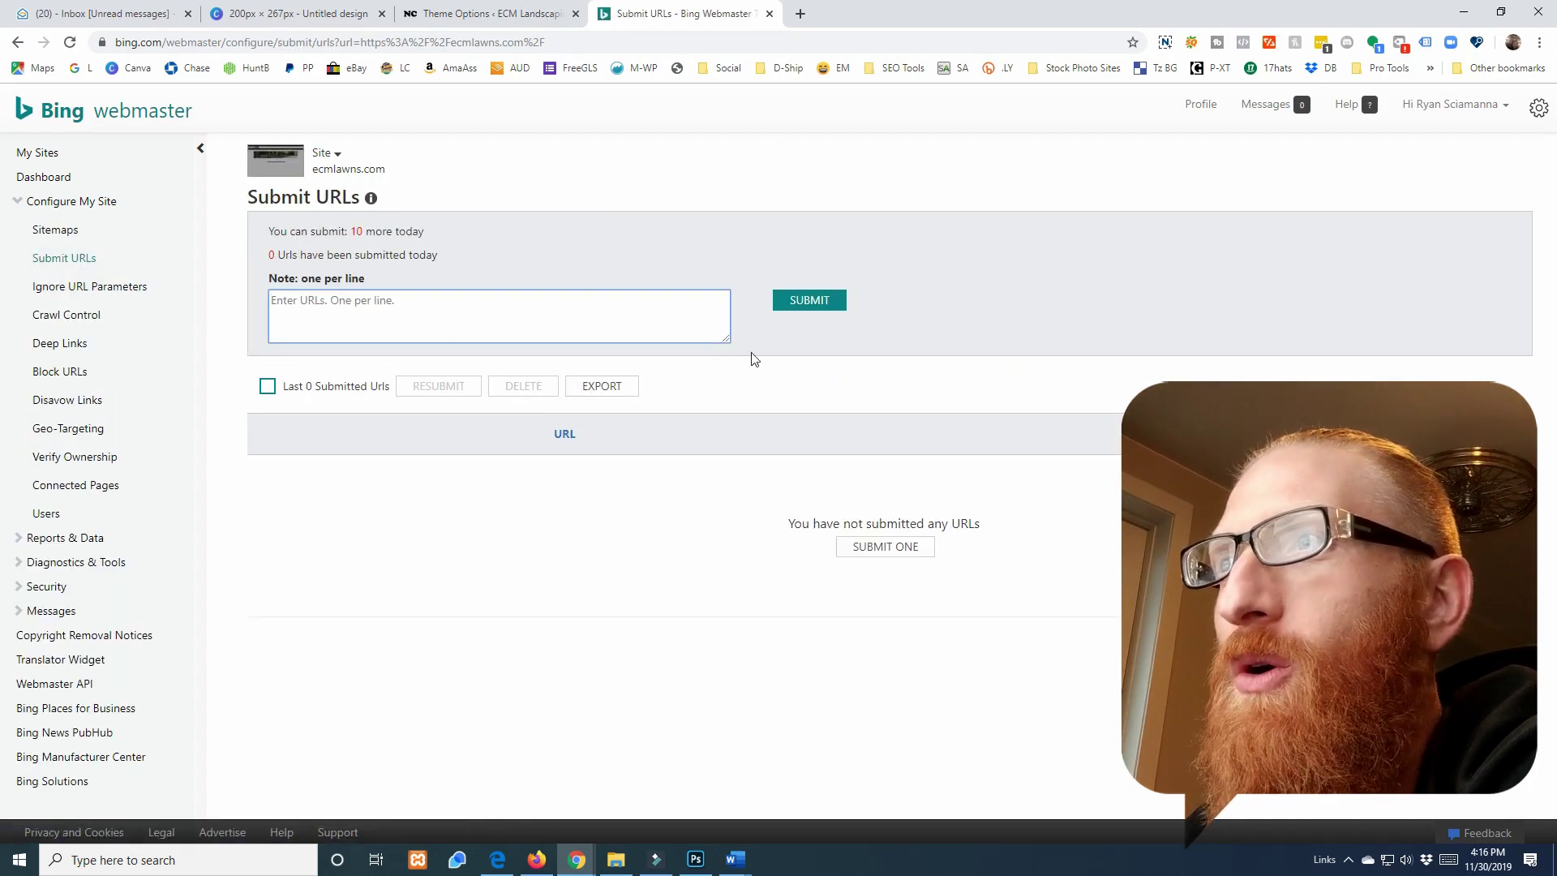
pyautogui.moveTo(730, 342); pyautogui.dragTo(737, 608)
pyautogui.click(401, 313)
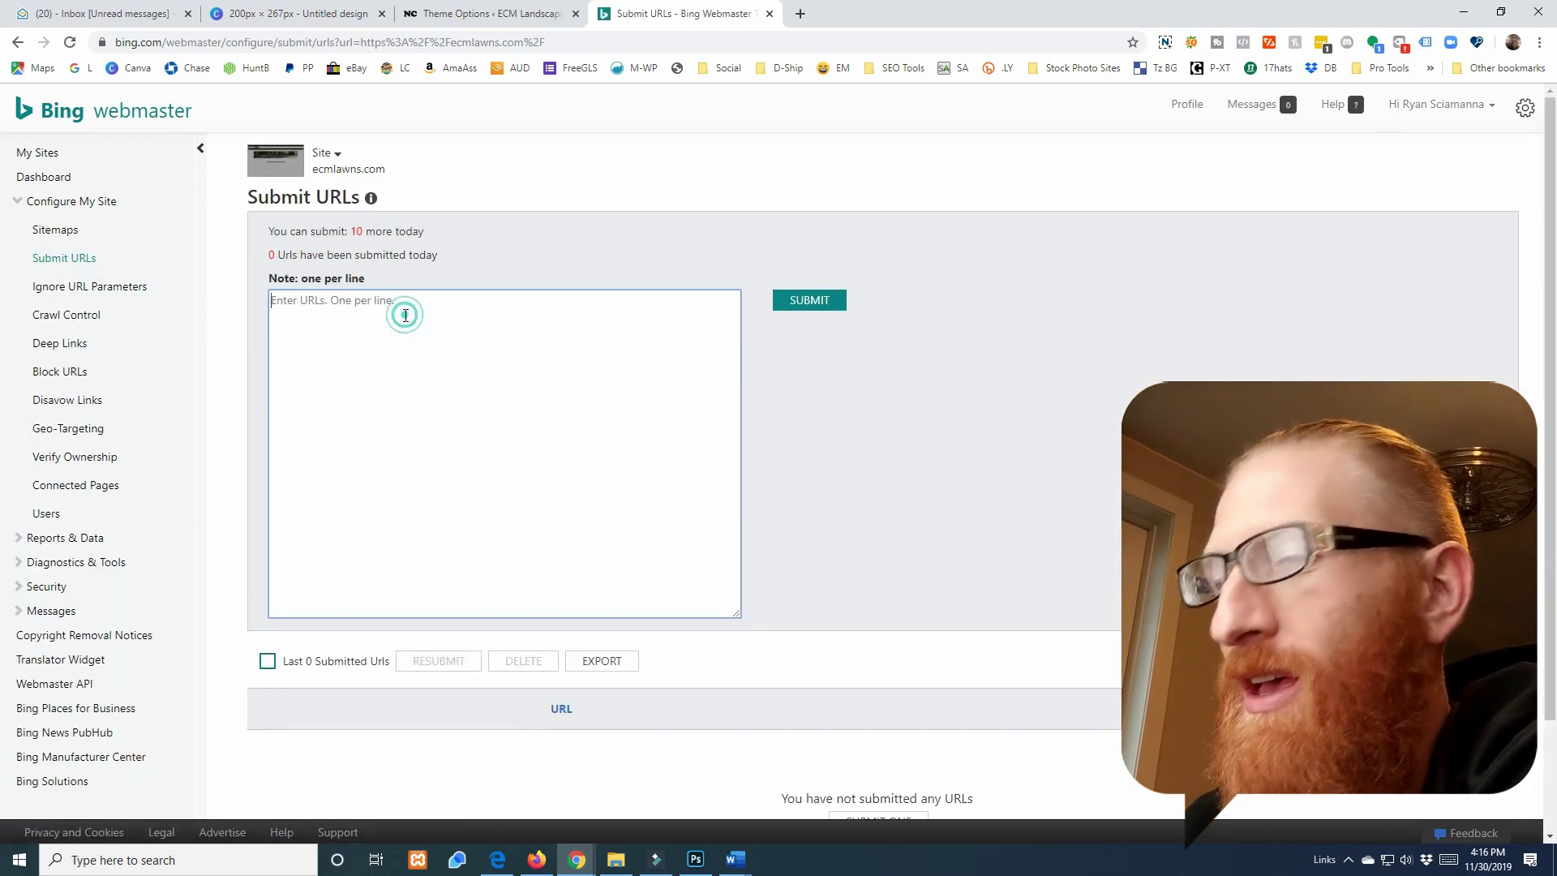
pyautogui.press('Return')
pyautogui.press('Return')
pyautogui.press('Return')
pyautogui.press('Return')
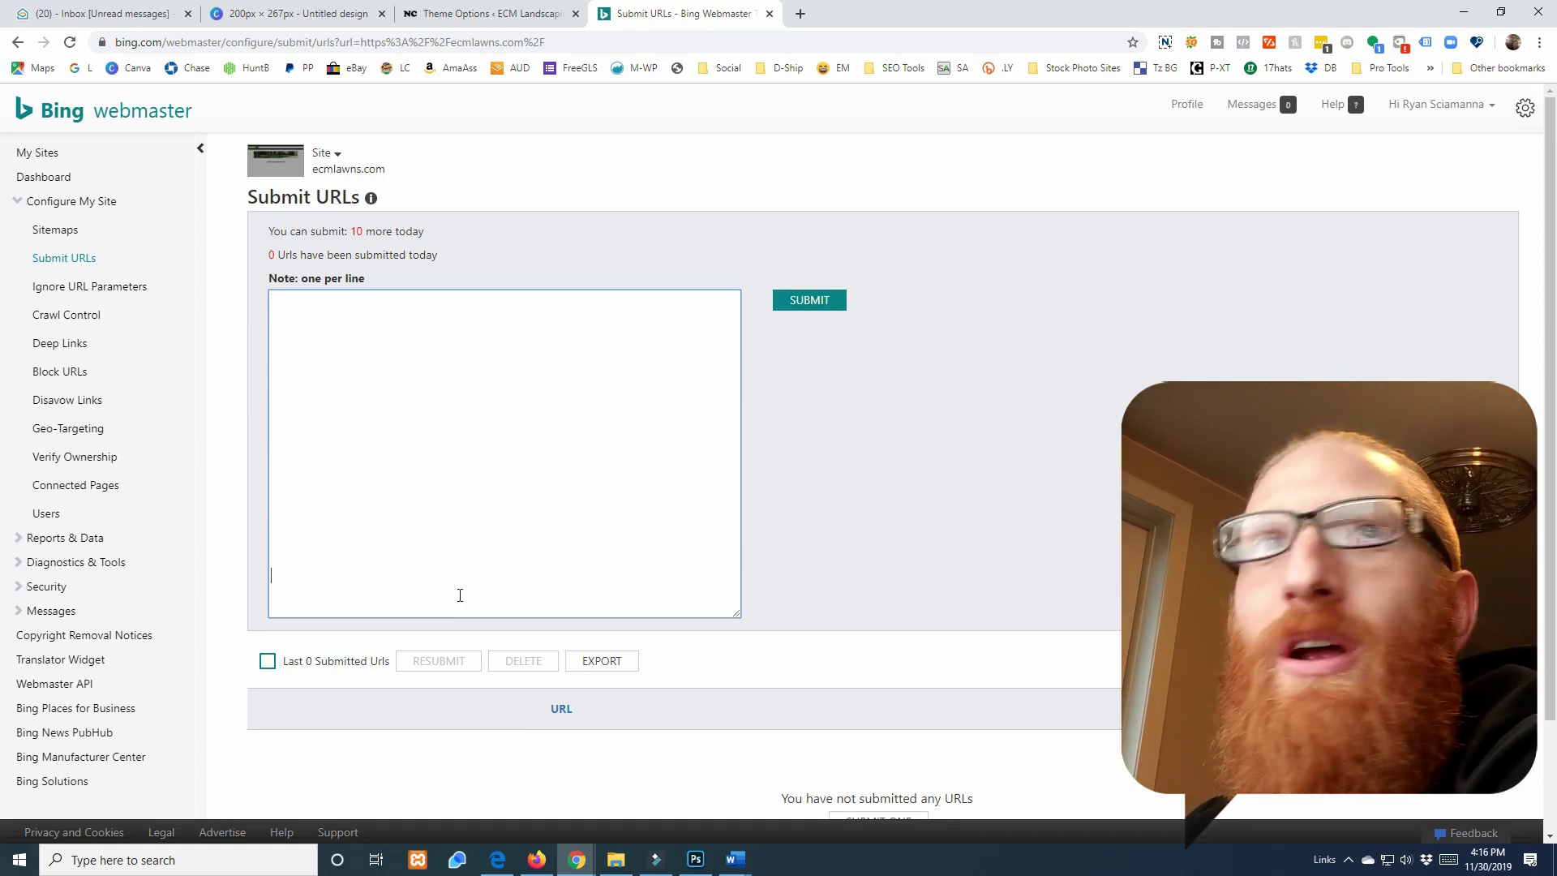
pyautogui.hotkey('alt', 'Tab')
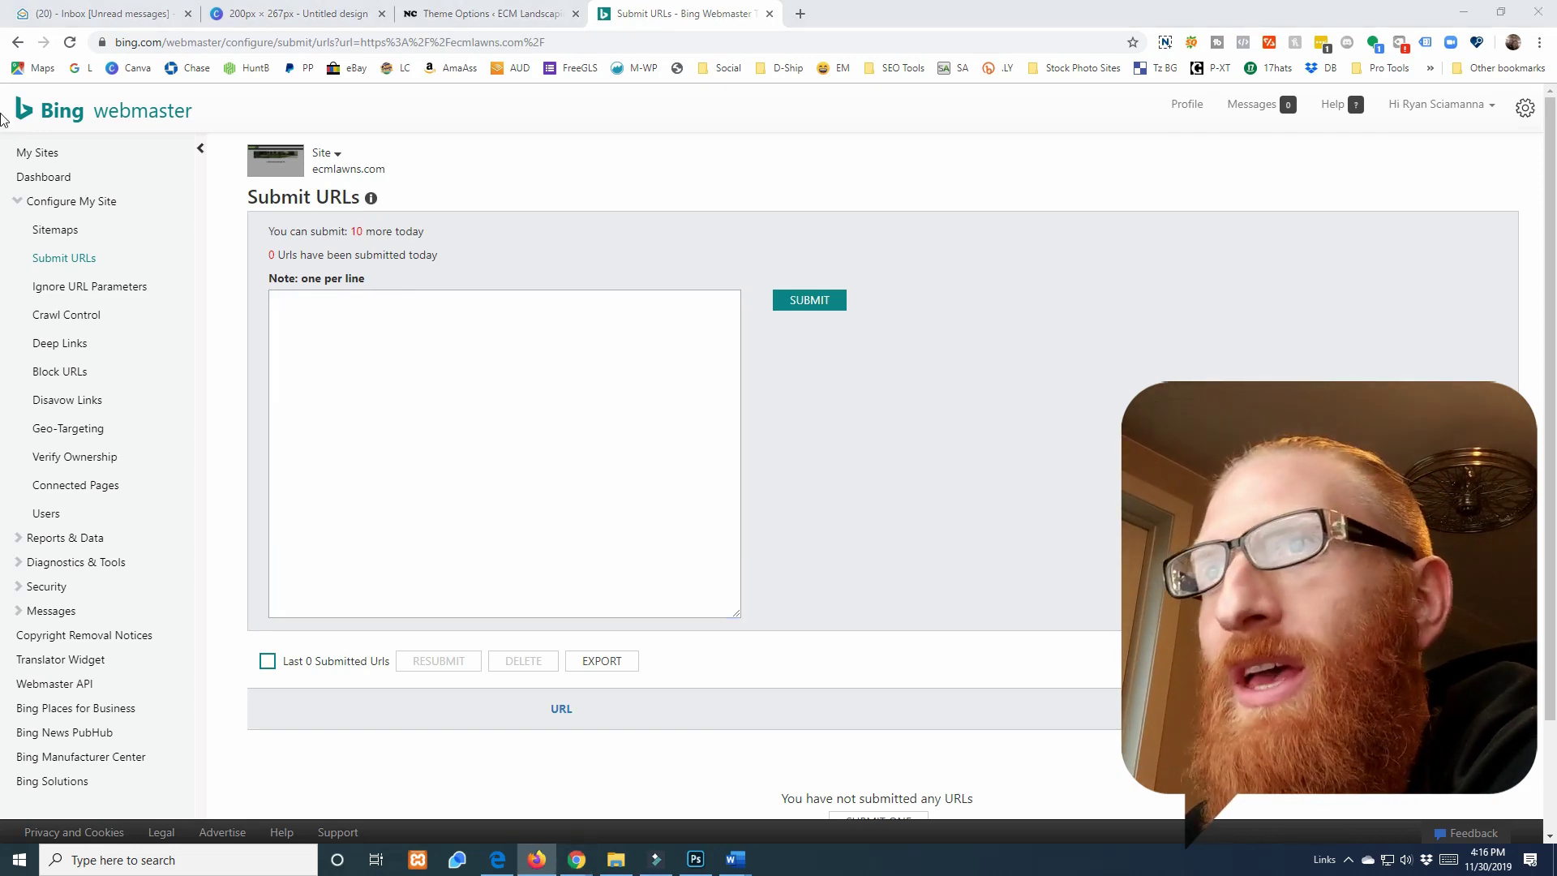
pyautogui.hotkey('alt', 'Tab')
pyautogui.write('https://ecmlawns.com/')
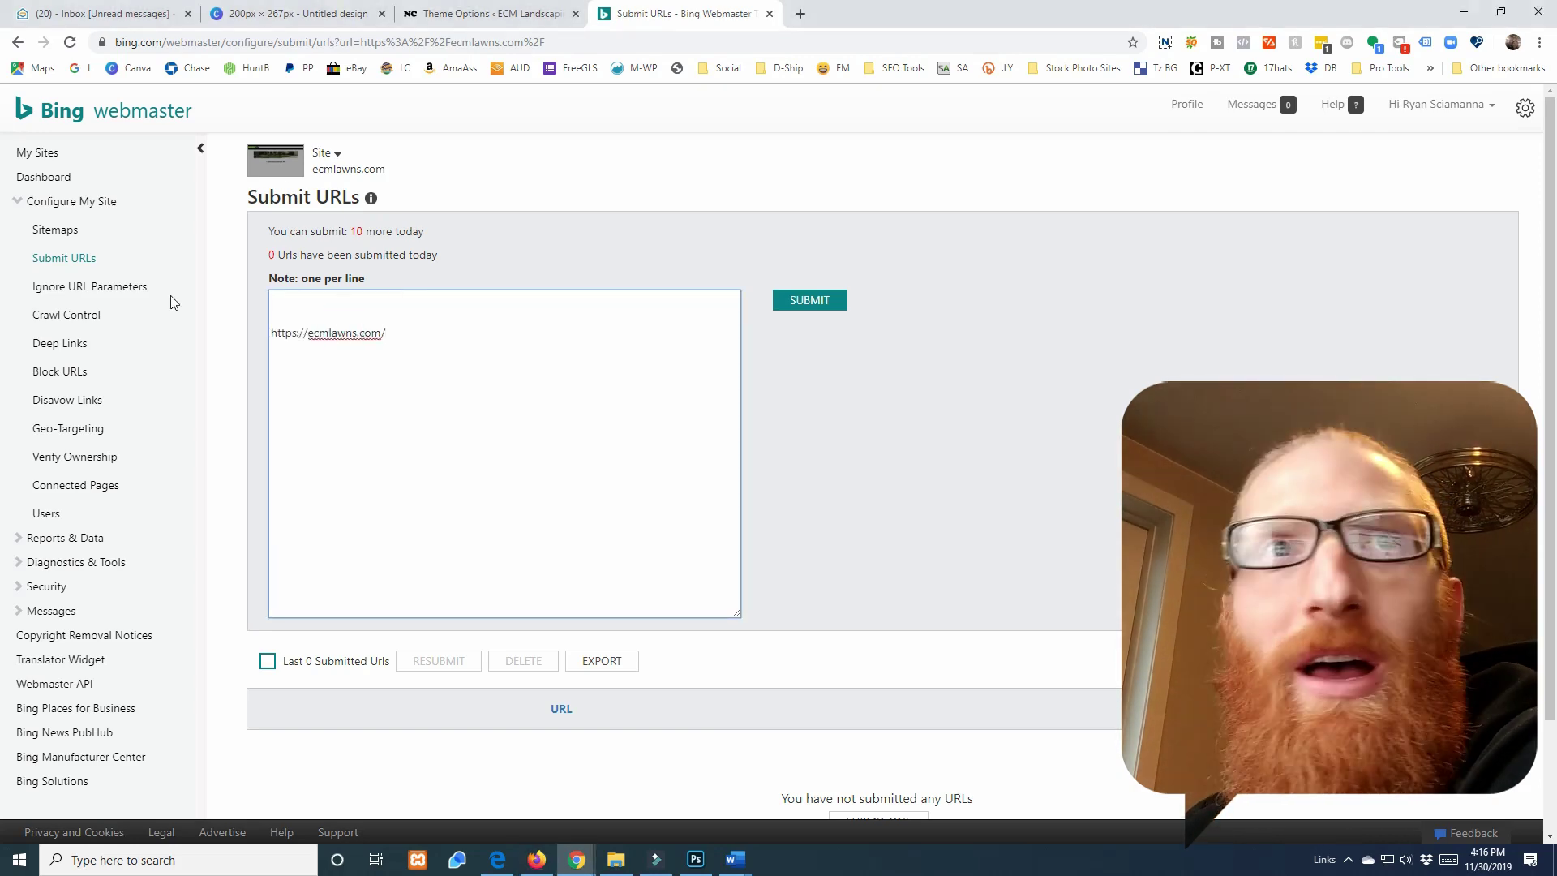
pyautogui.click(339, 301)
pyautogui.press('Delete')
pyautogui.press('Delete')
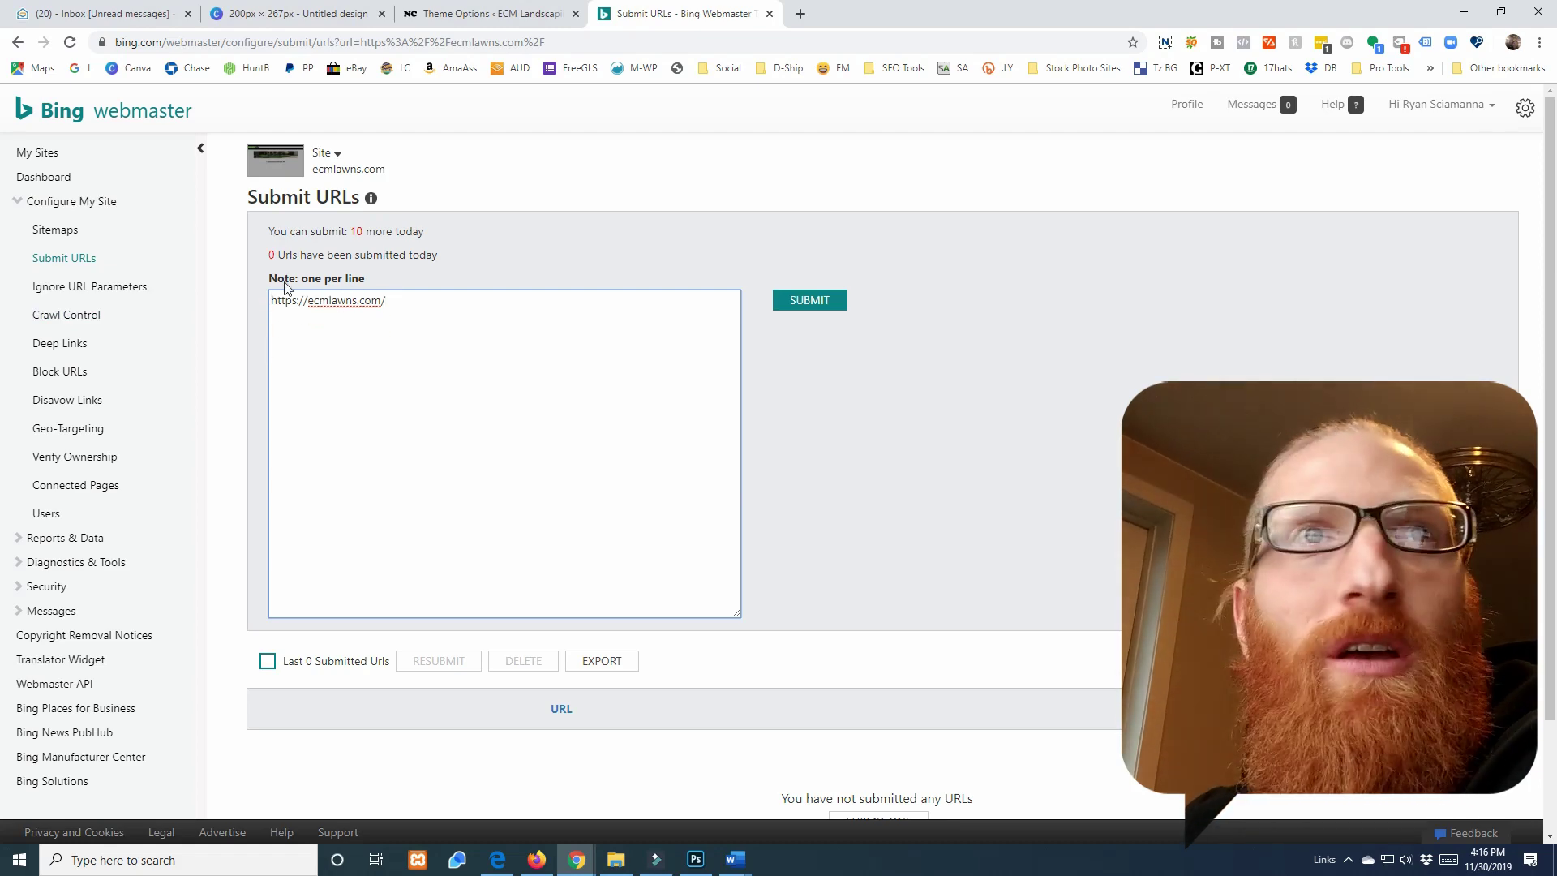
# Step: Add the services, service-area and about-us page URLs on separate lines
pyautogui.hotkey('alt', 'Tab')
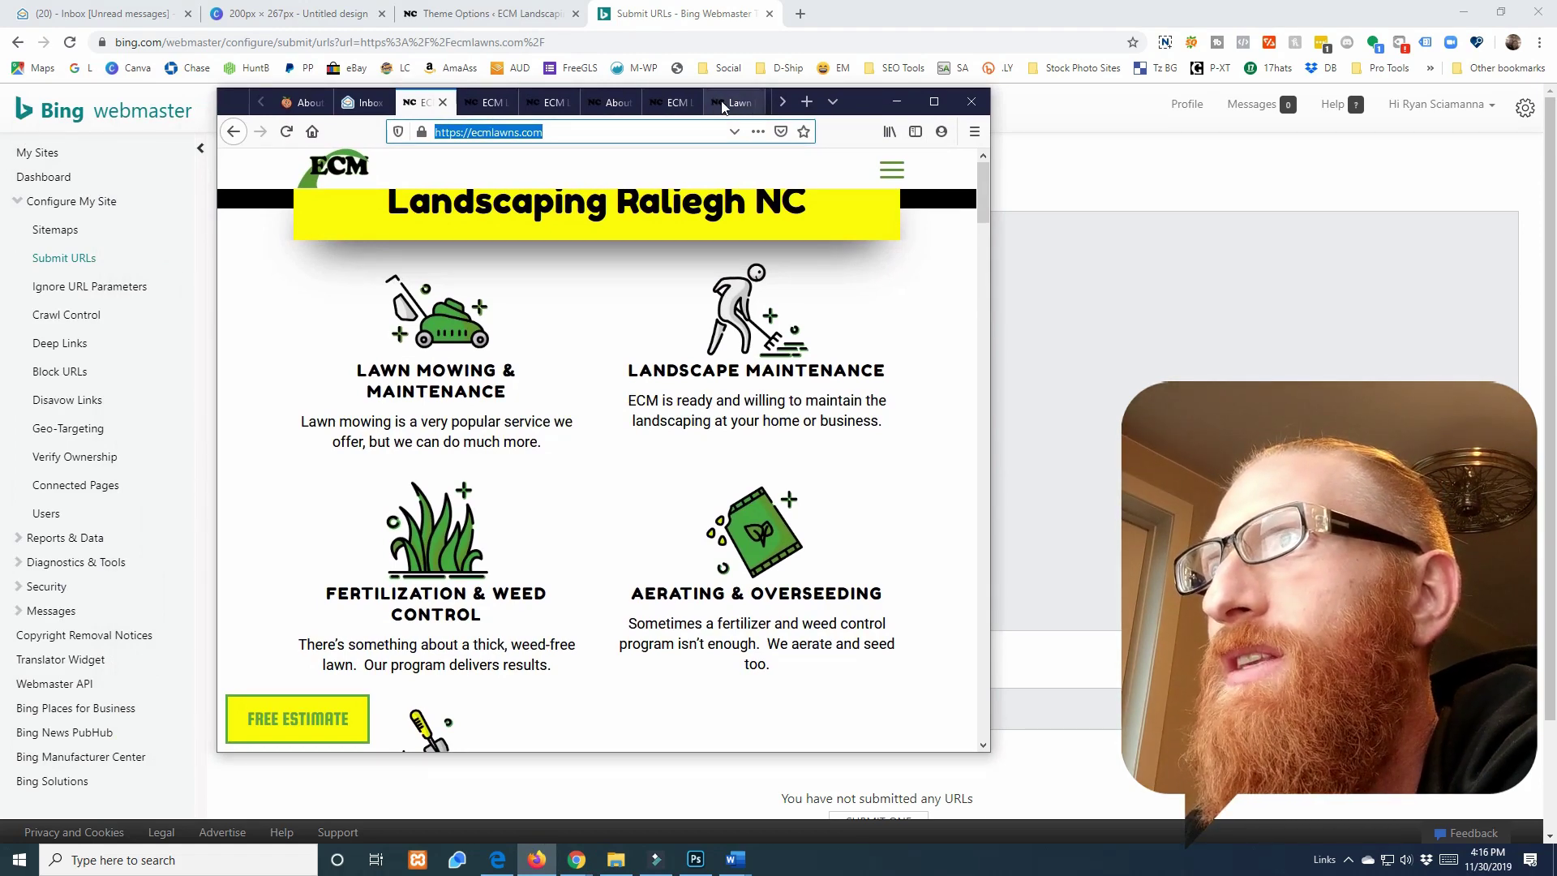
pyautogui.hotkey('alt', 'Tab')
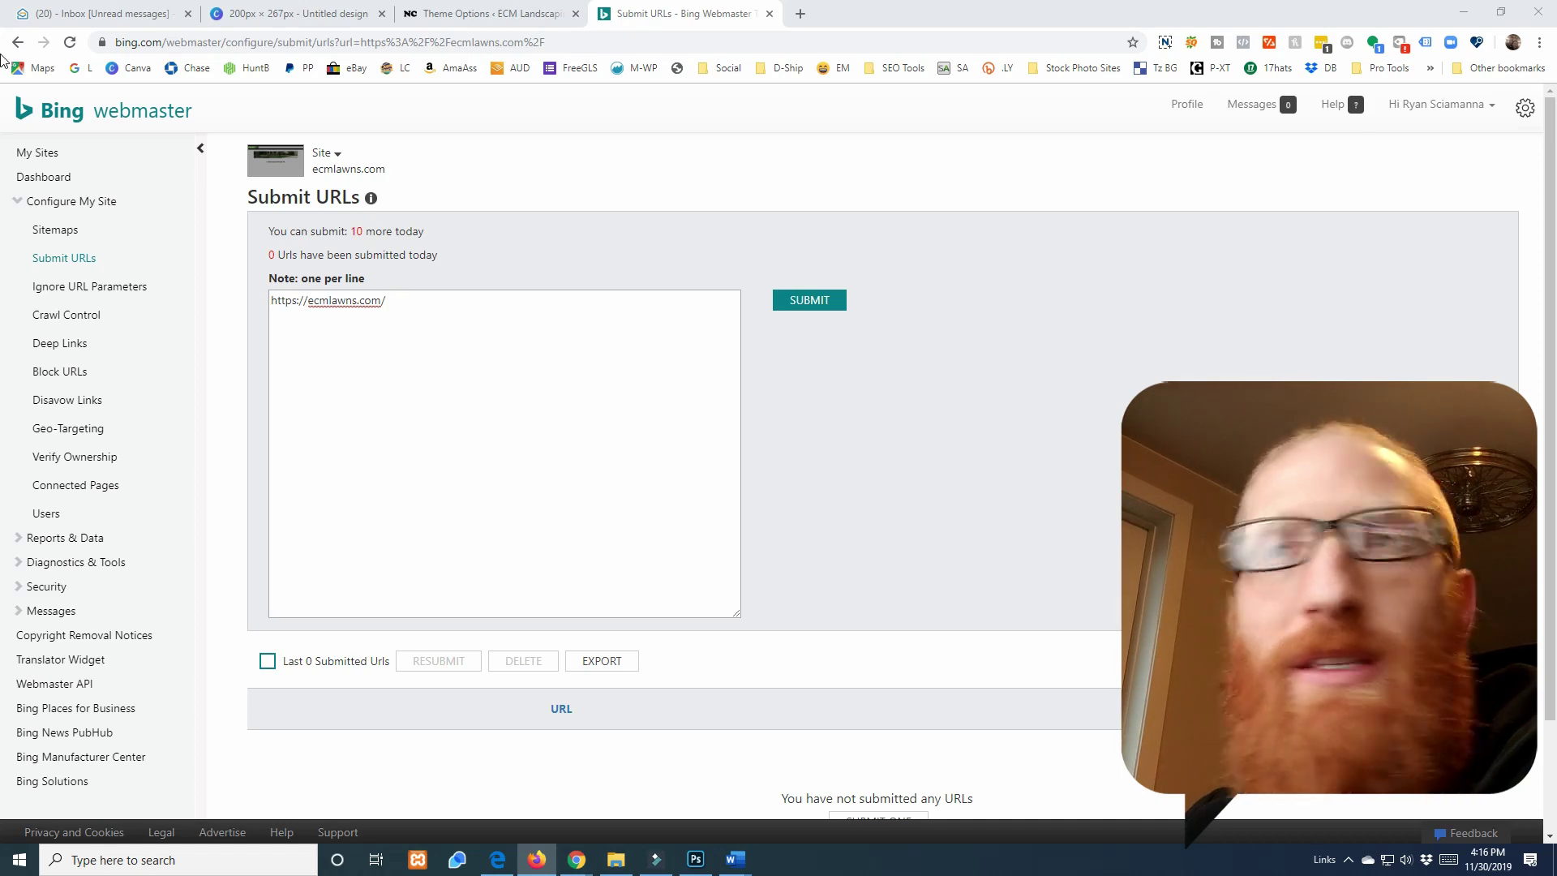
pyautogui.click(330, 313)
pyautogui.press('Return')
pyautogui.write('https://ecmlawns.com/services/')
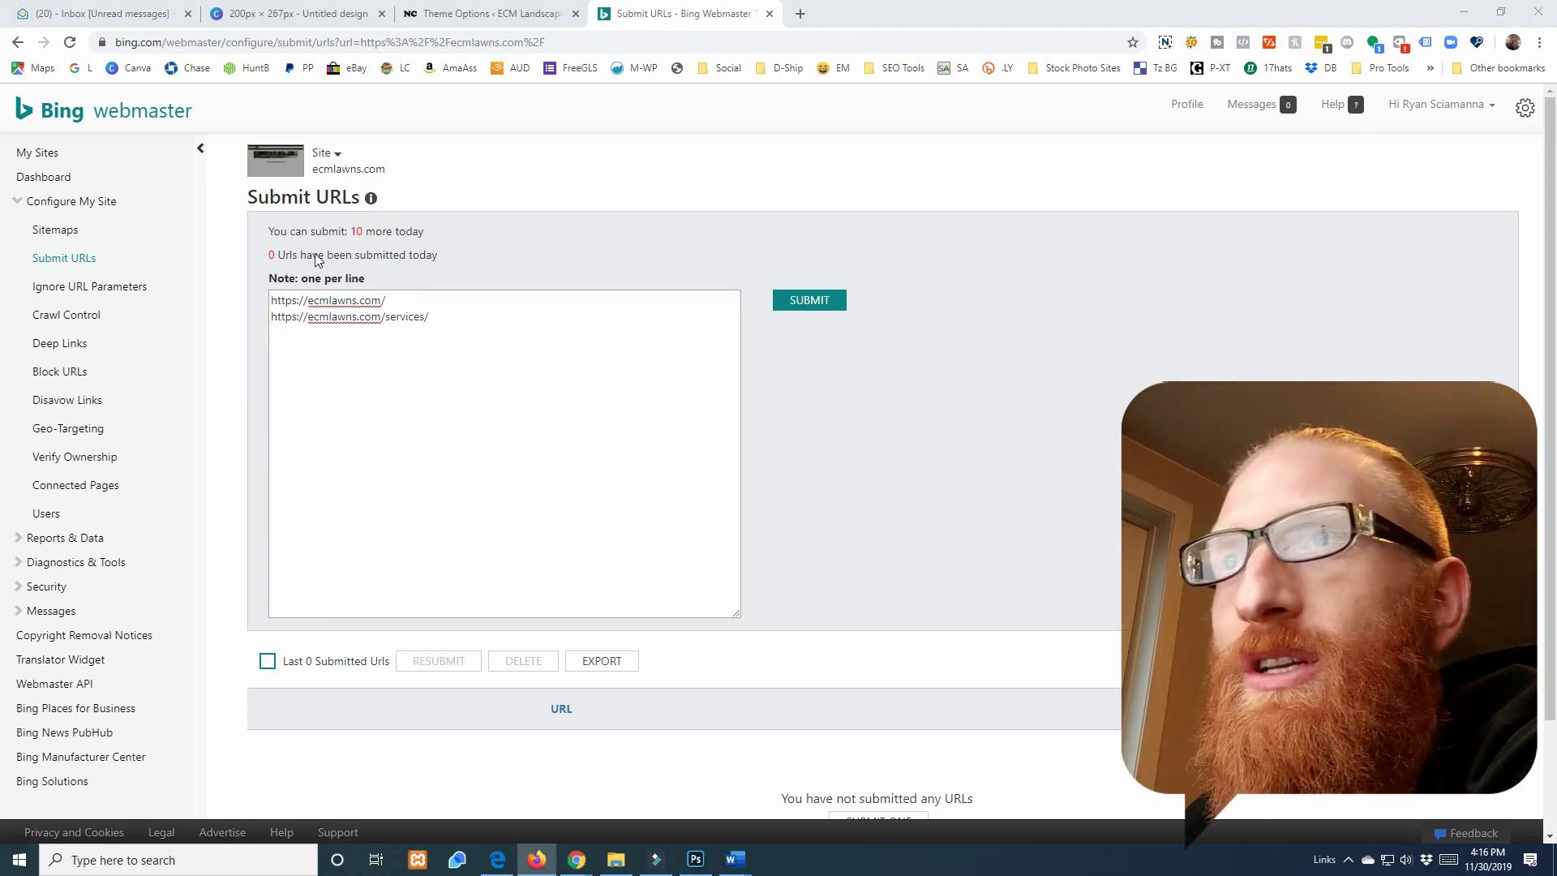
pyautogui.click(326, 328)
pyautogui.press('Return')
pyautogui.write('https://ecmlawns.com/service-area/')
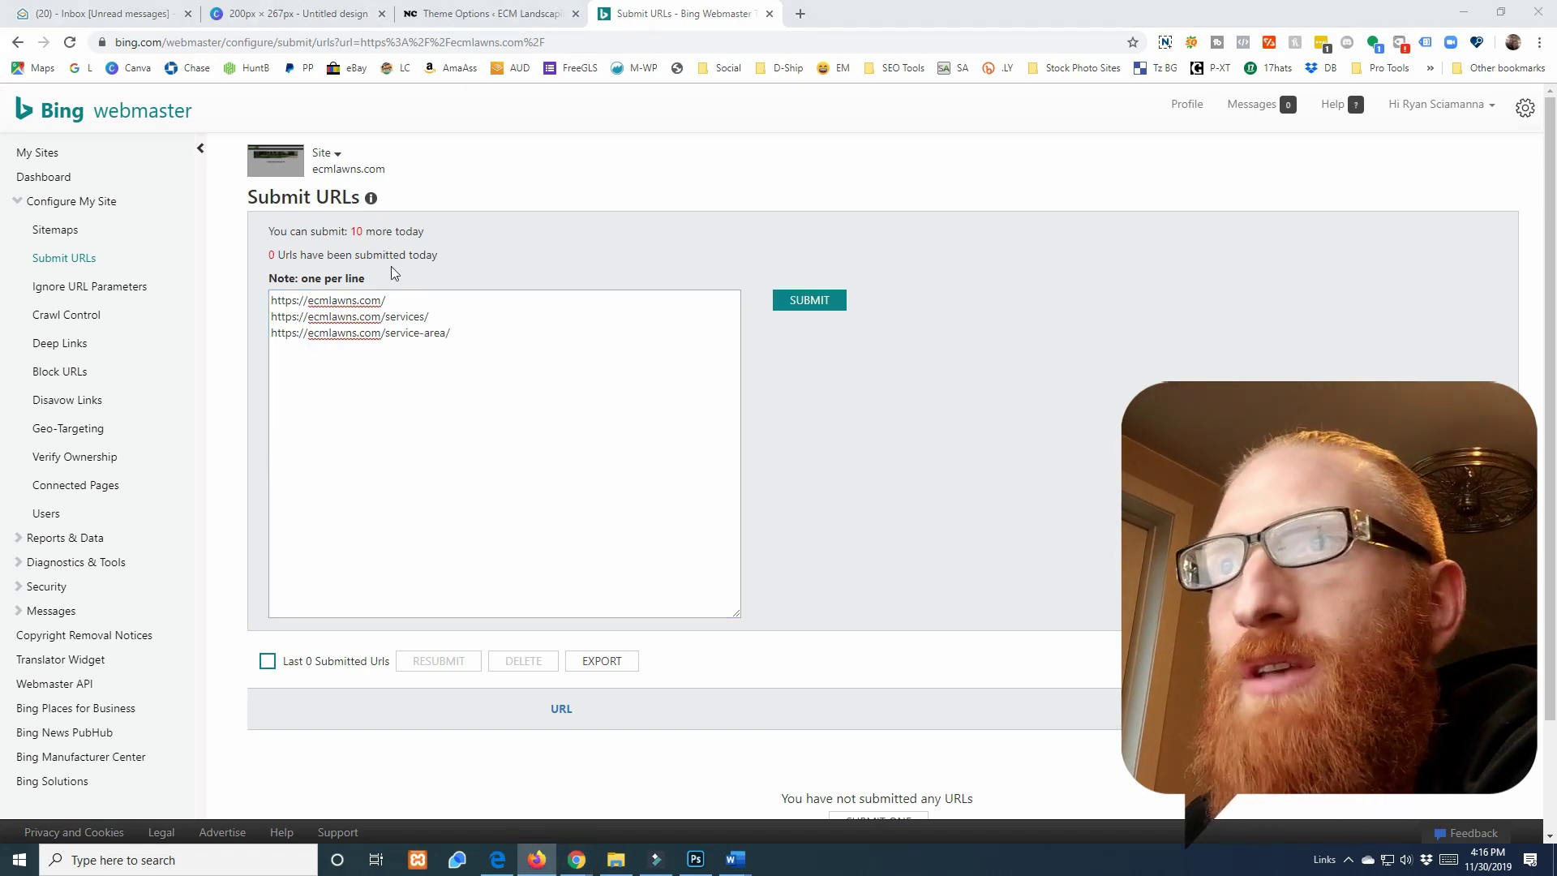
pyautogui.click(332, 346)
pyautogui.press('Return')
pyautogui.write('https://ecmlawns.com/about-us/')
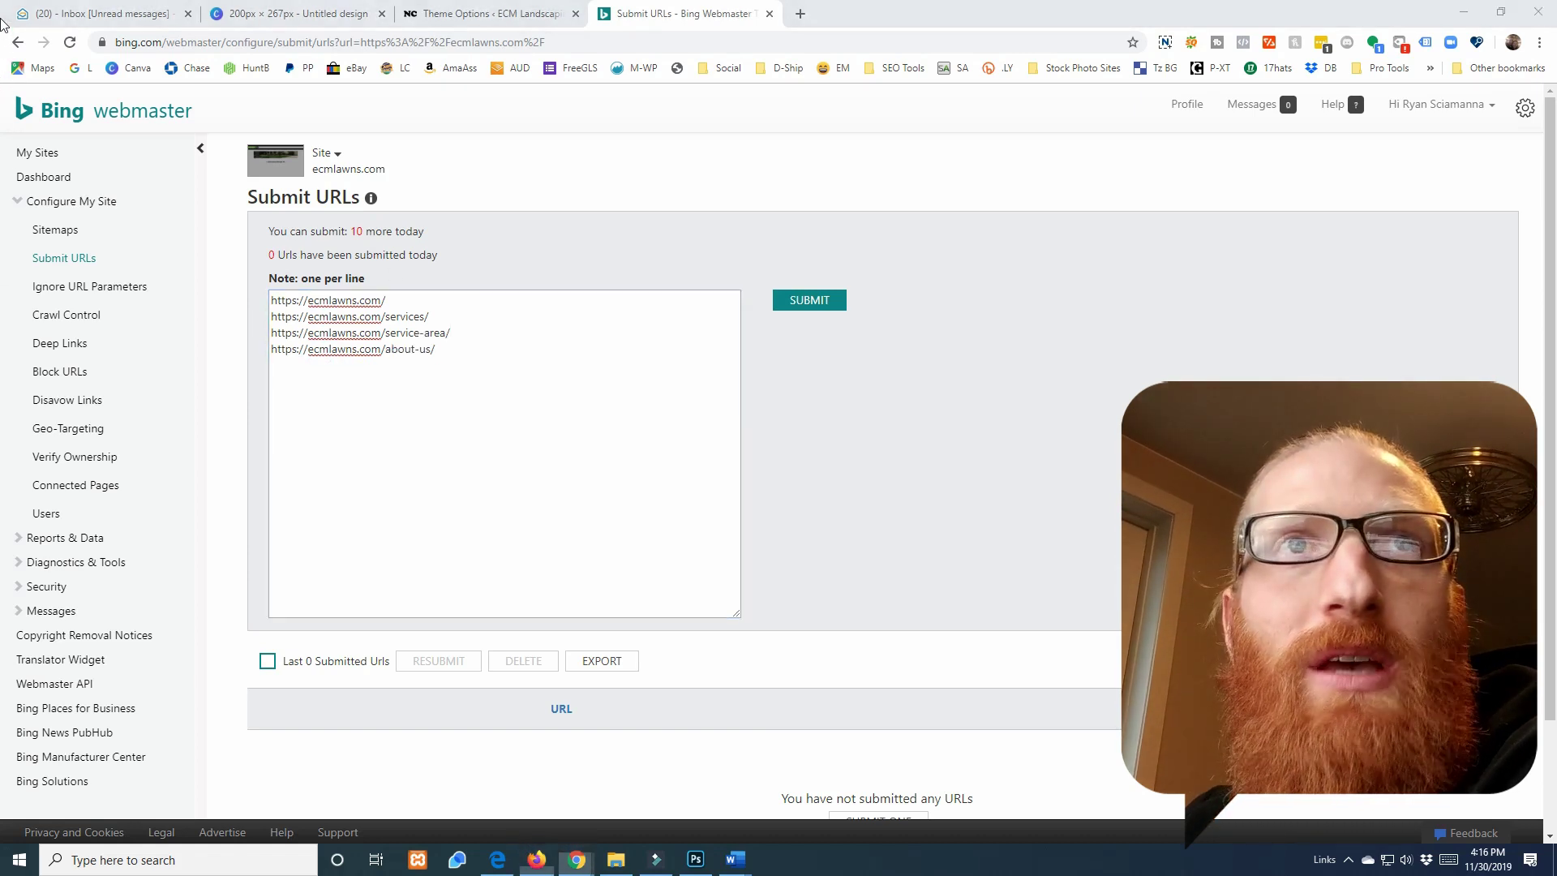
# Step: Add the contact-us and lawn-mowing service page URLs on new lines
pyautogui.click(343, 362)
pyautogui.press('Return')
pyautogui.write('https://ecmlawns.com/contact-us/')
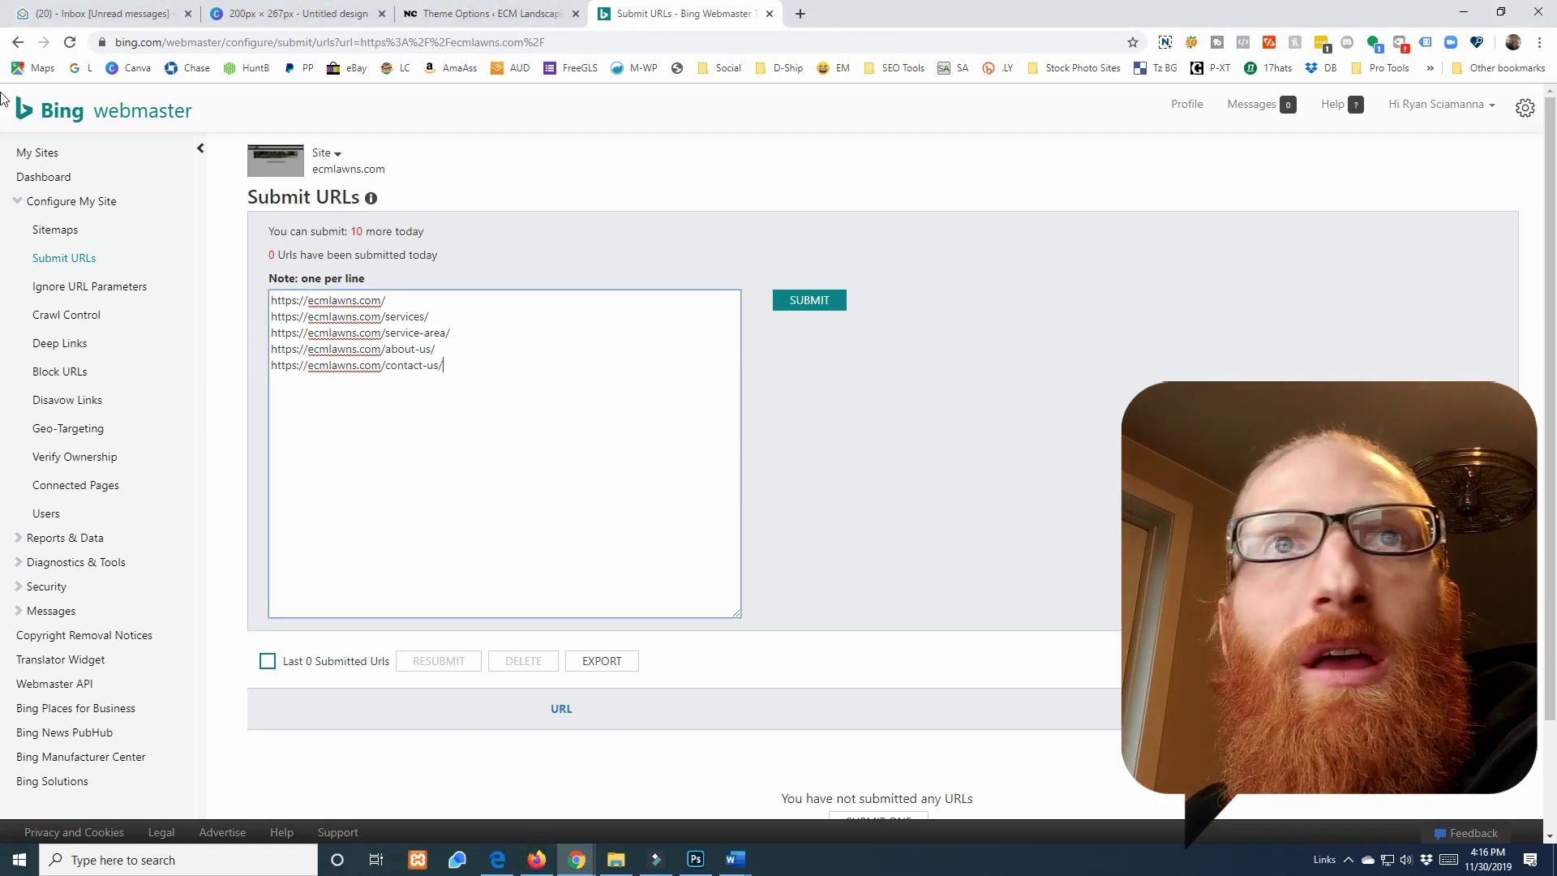
pyautogui.click(309, 382)
pyautogui.press('Return')
pyautogui.write('https://ecmlawns.com/services/lawn-mowing/')
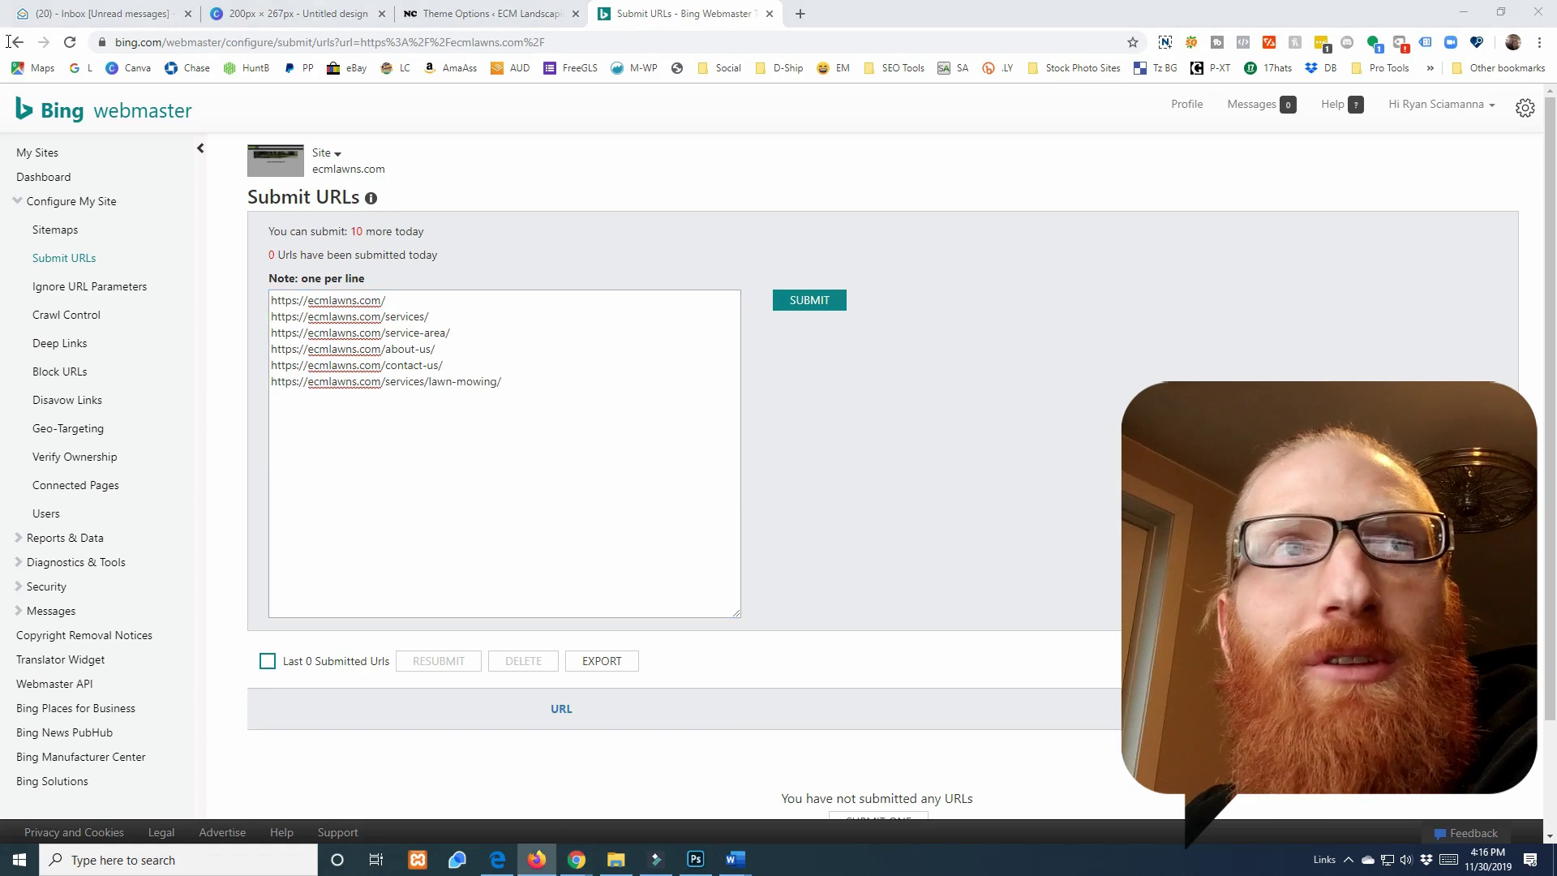
# Step: Add the bush-pruning, aerating-seeding and fertilizer-weed-control URLs and submit the list
pyautogui.click(320, 399)
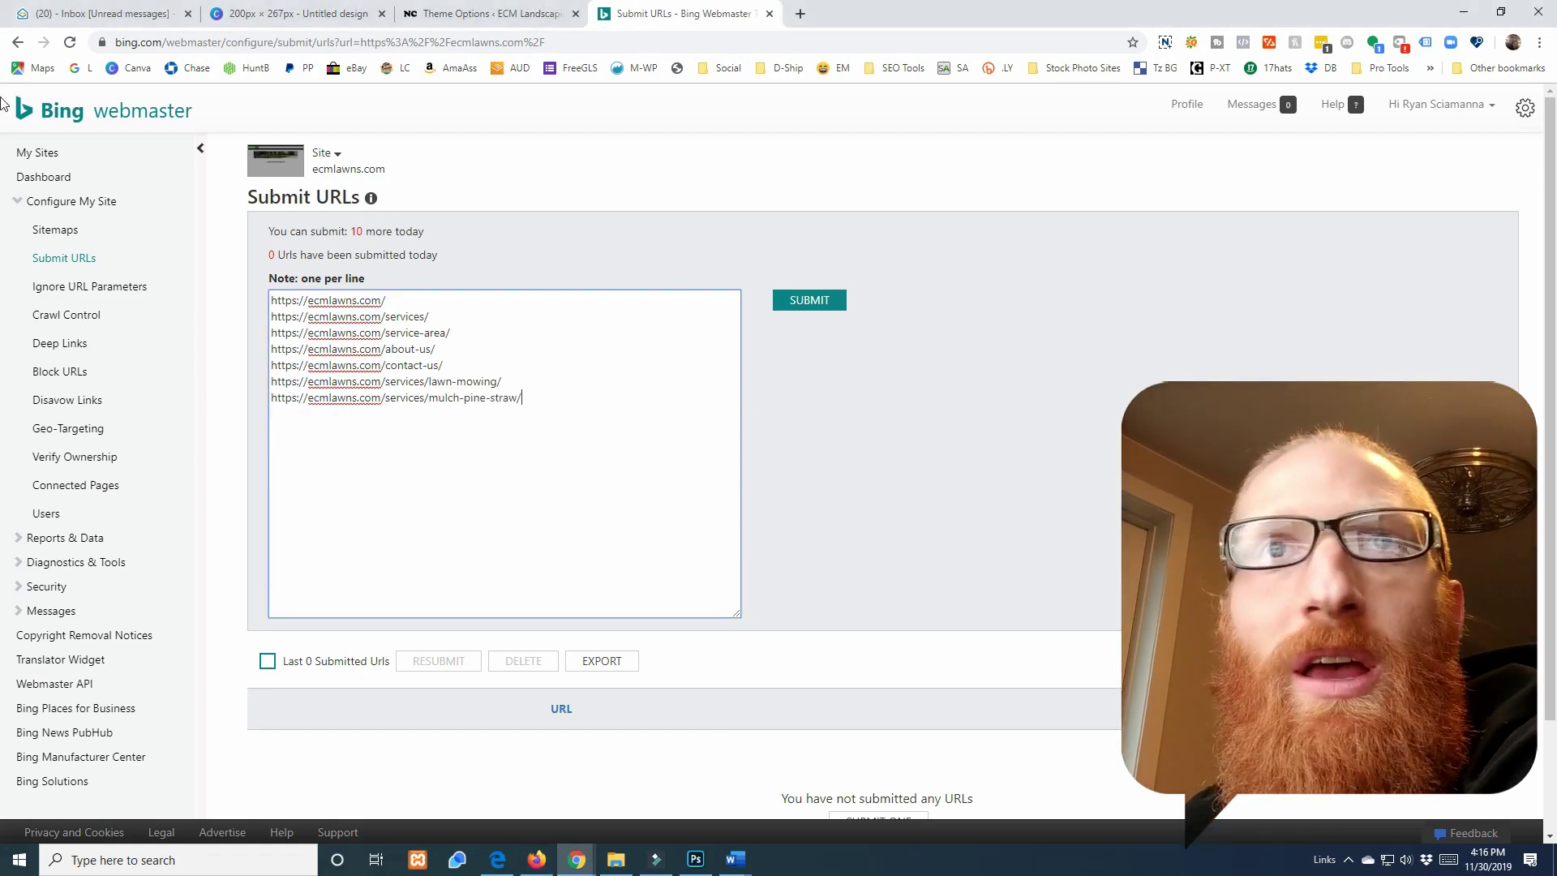
pyautogui.hotkey('alt', 'Tab')
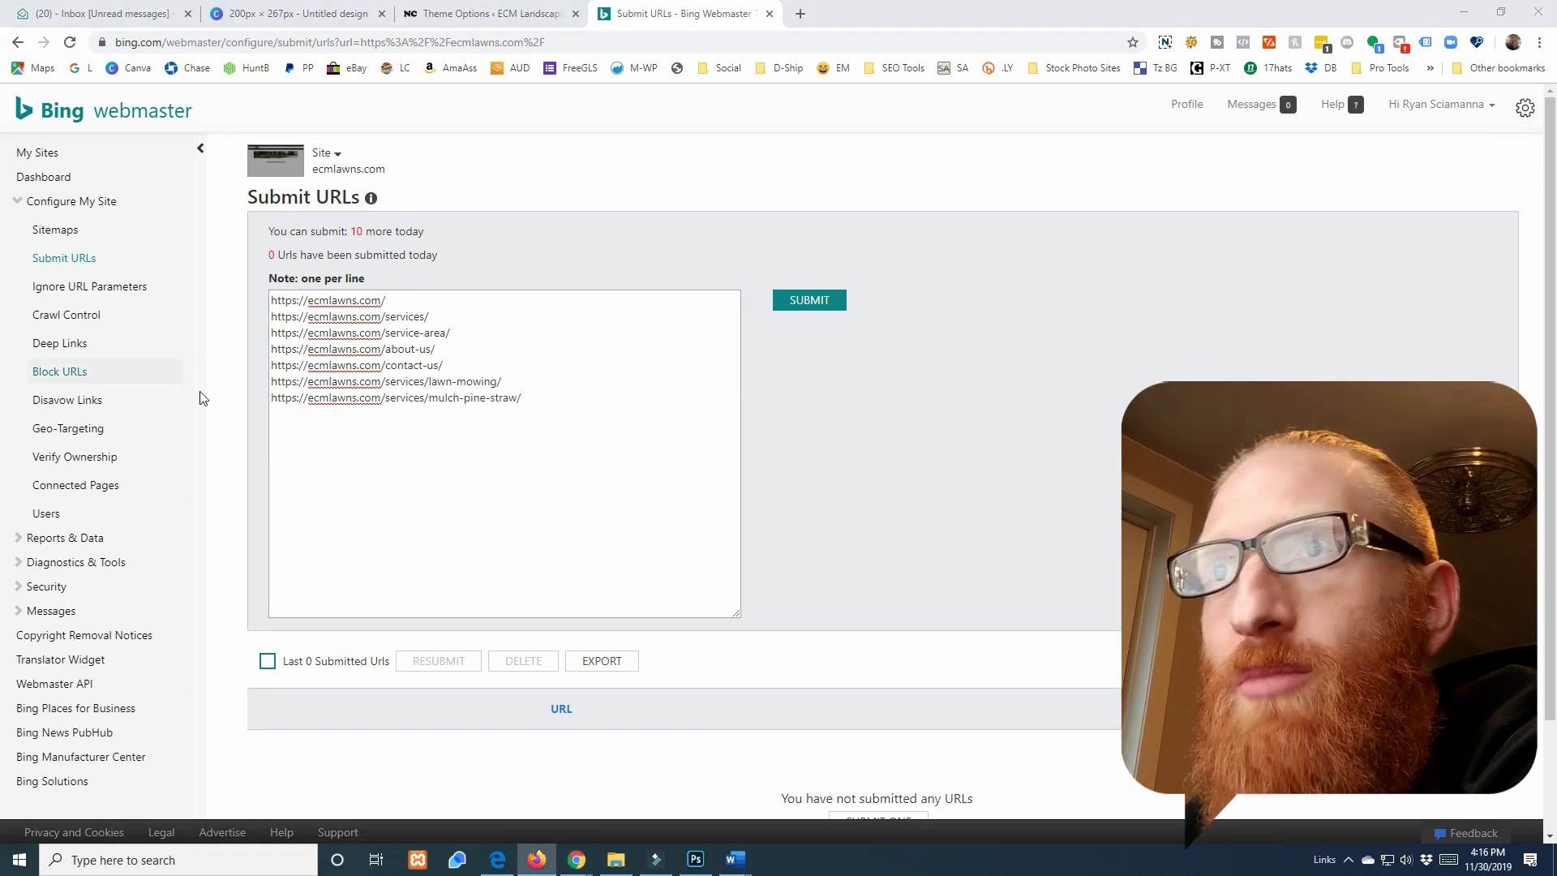
pyautogui.hotkey('alt', 'Tab')
pyautogui.write('https://ecmlawns.com/services/bush-pruning/')
pyautogui.hotkey('alt', 'Tab')
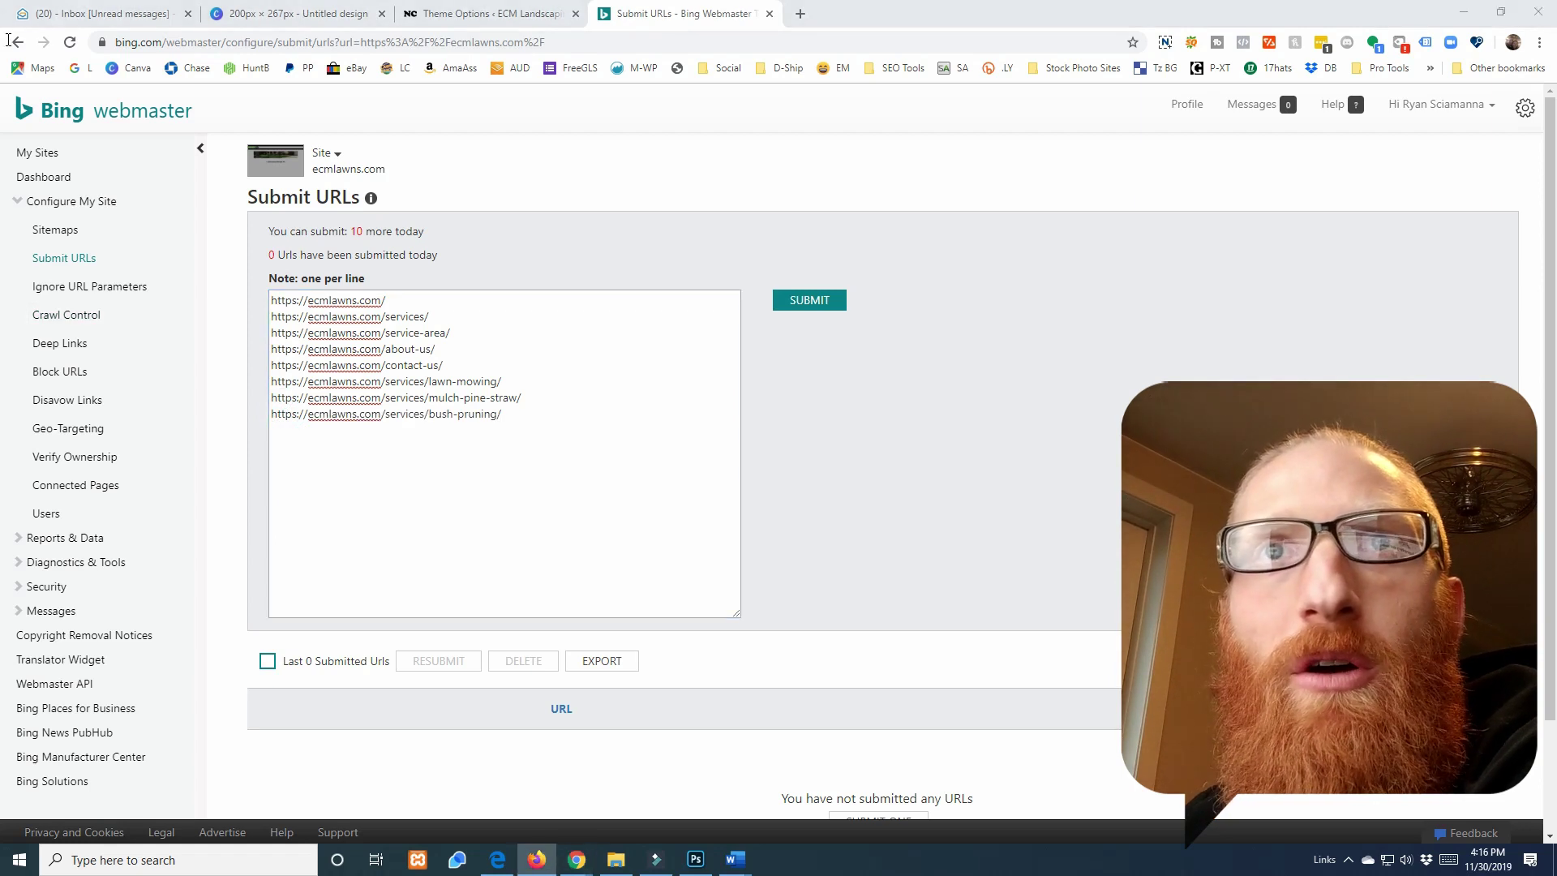
pyautogui.click(327, 434)
pyautogui.write('https://ecmlawns.com/services/aerating-seeding/')
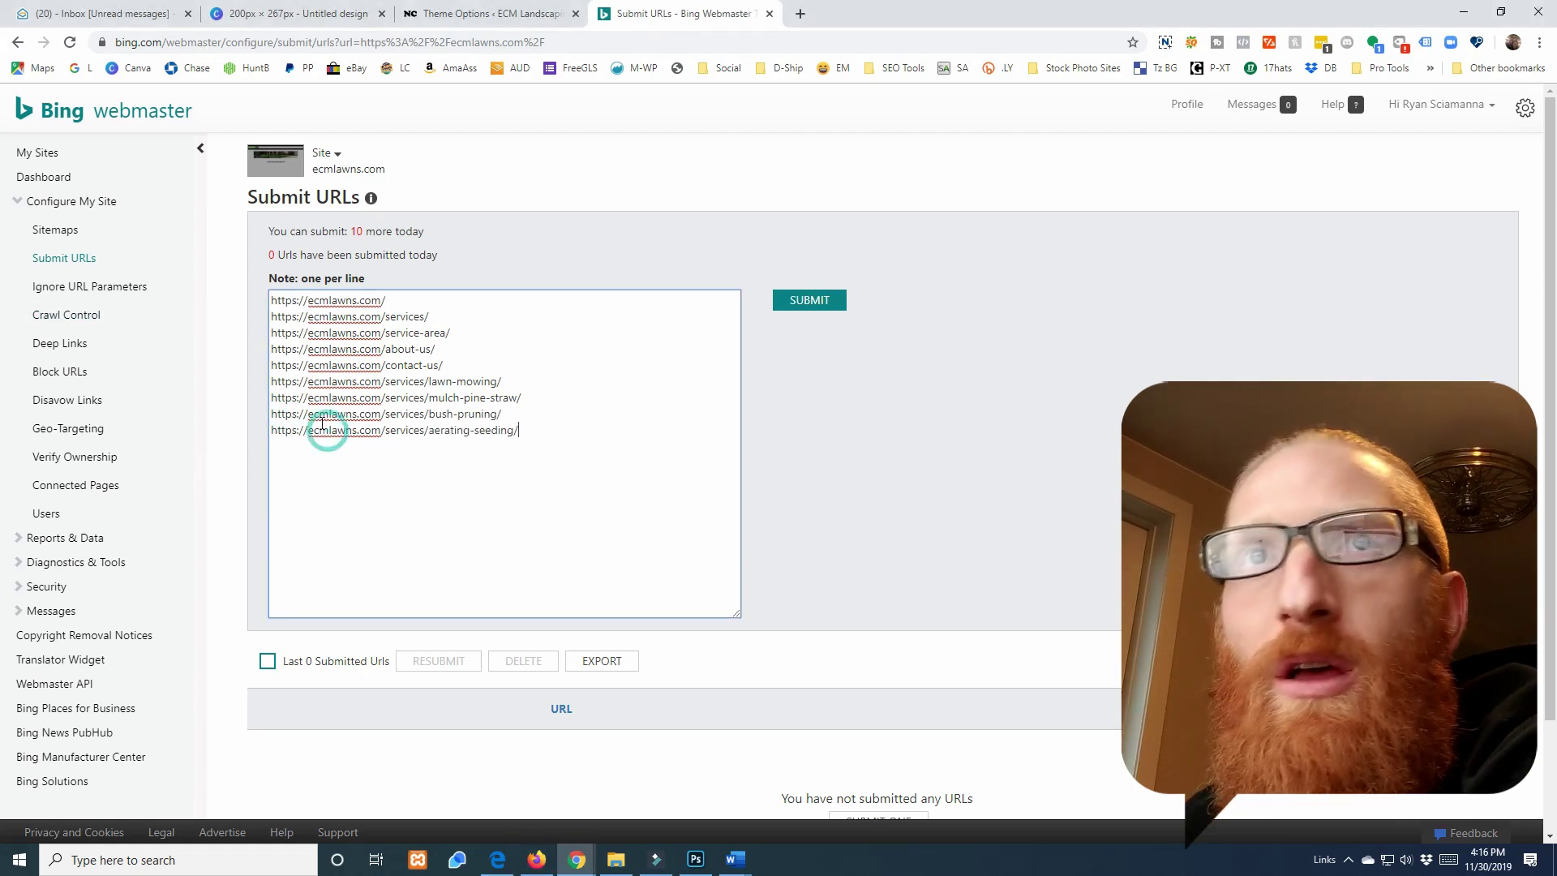
pyautogui.hotkey('alt', 'Tab')
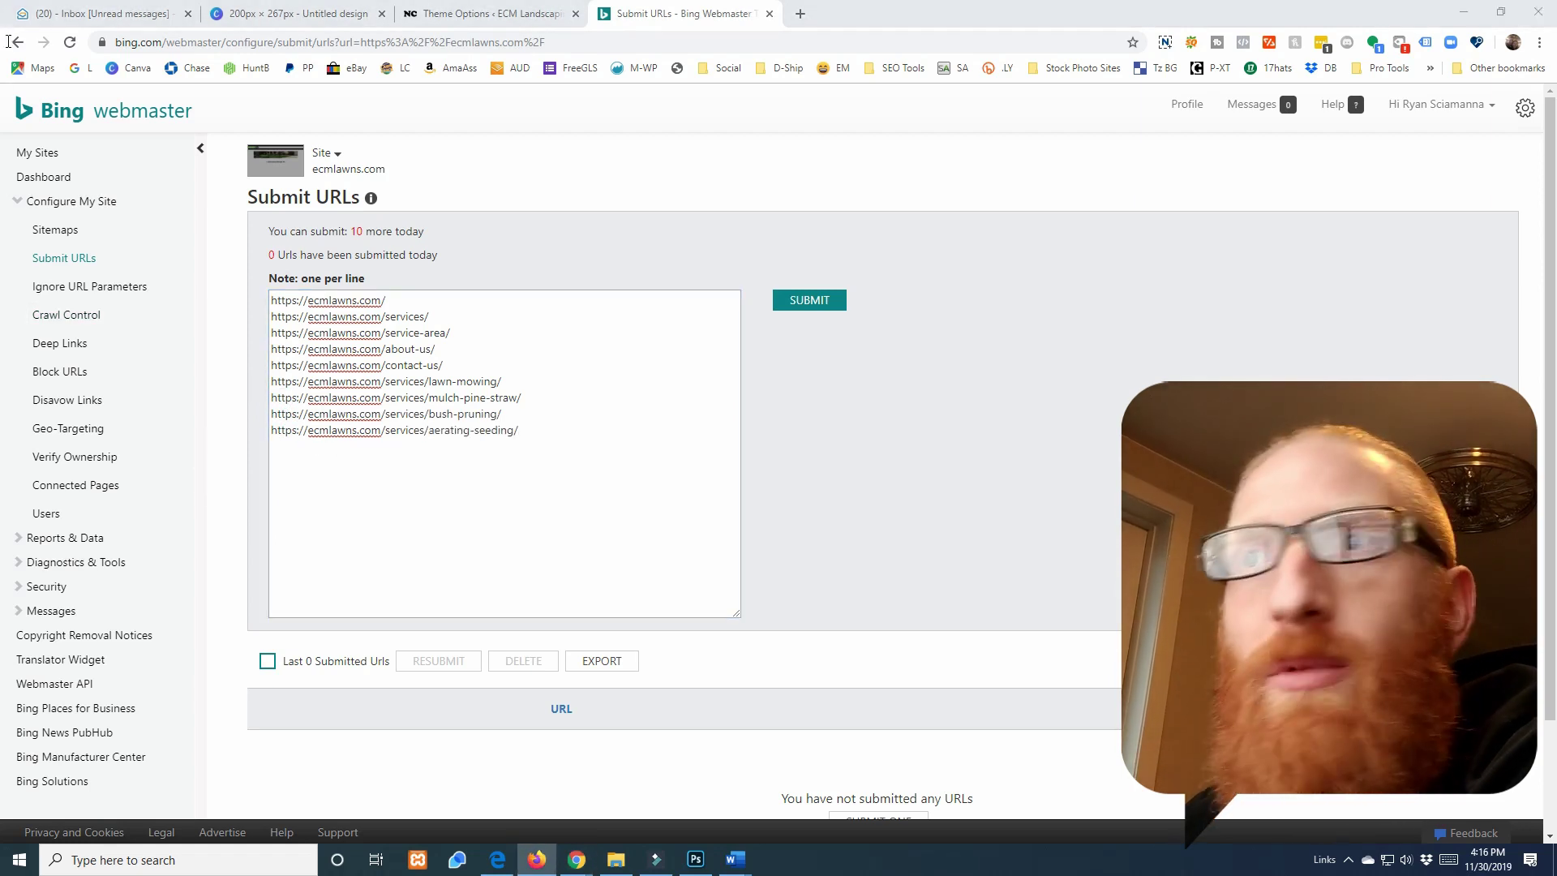
pyautogui.click(322, 442)
pyautogui.write('https://ecmlawns.com/services/fertilizer-weed-control/')
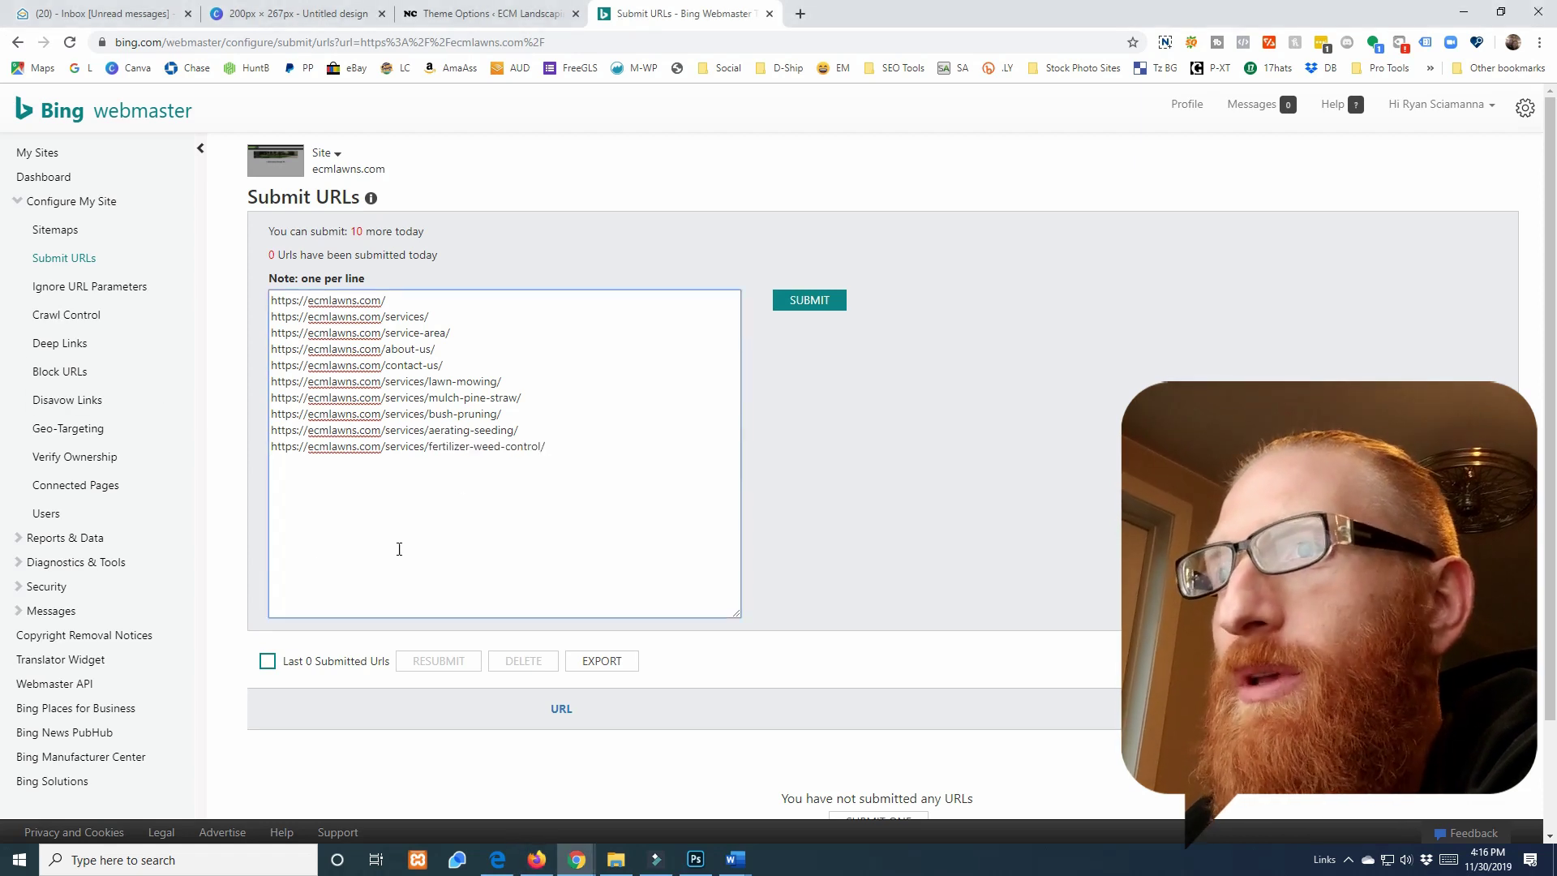
pyautogui.click(799, 312)
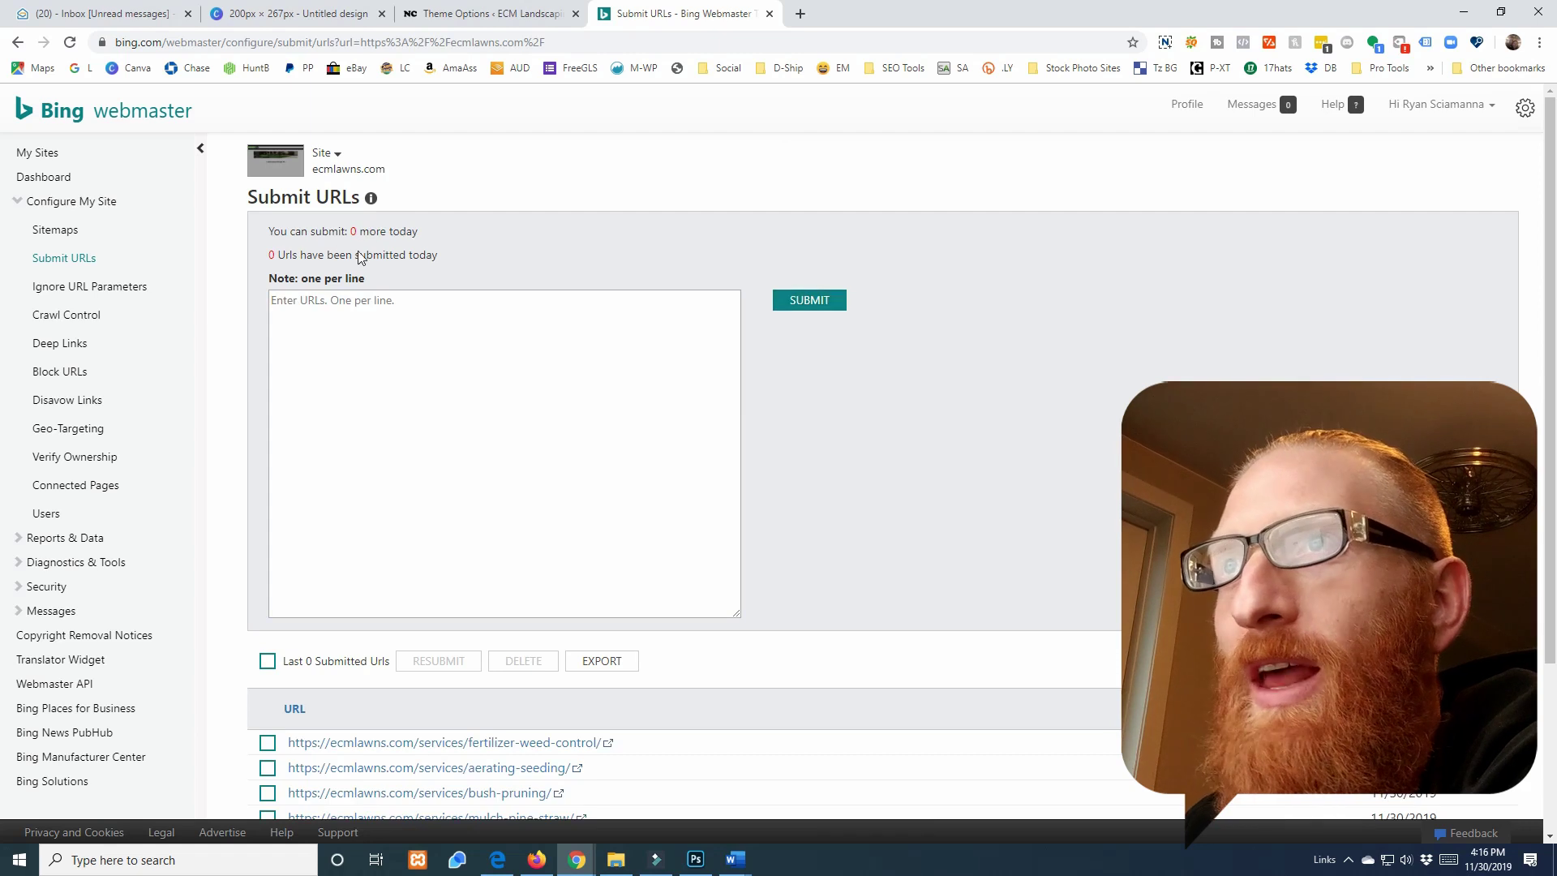
# Step: Check the ten submitted ecmlawns.com URLs and the remaining daily quota of 0
pyautogui.moveTo(353, 235); pyautogui.dragTo(420, 235)
pyautogui.click(442, 237)
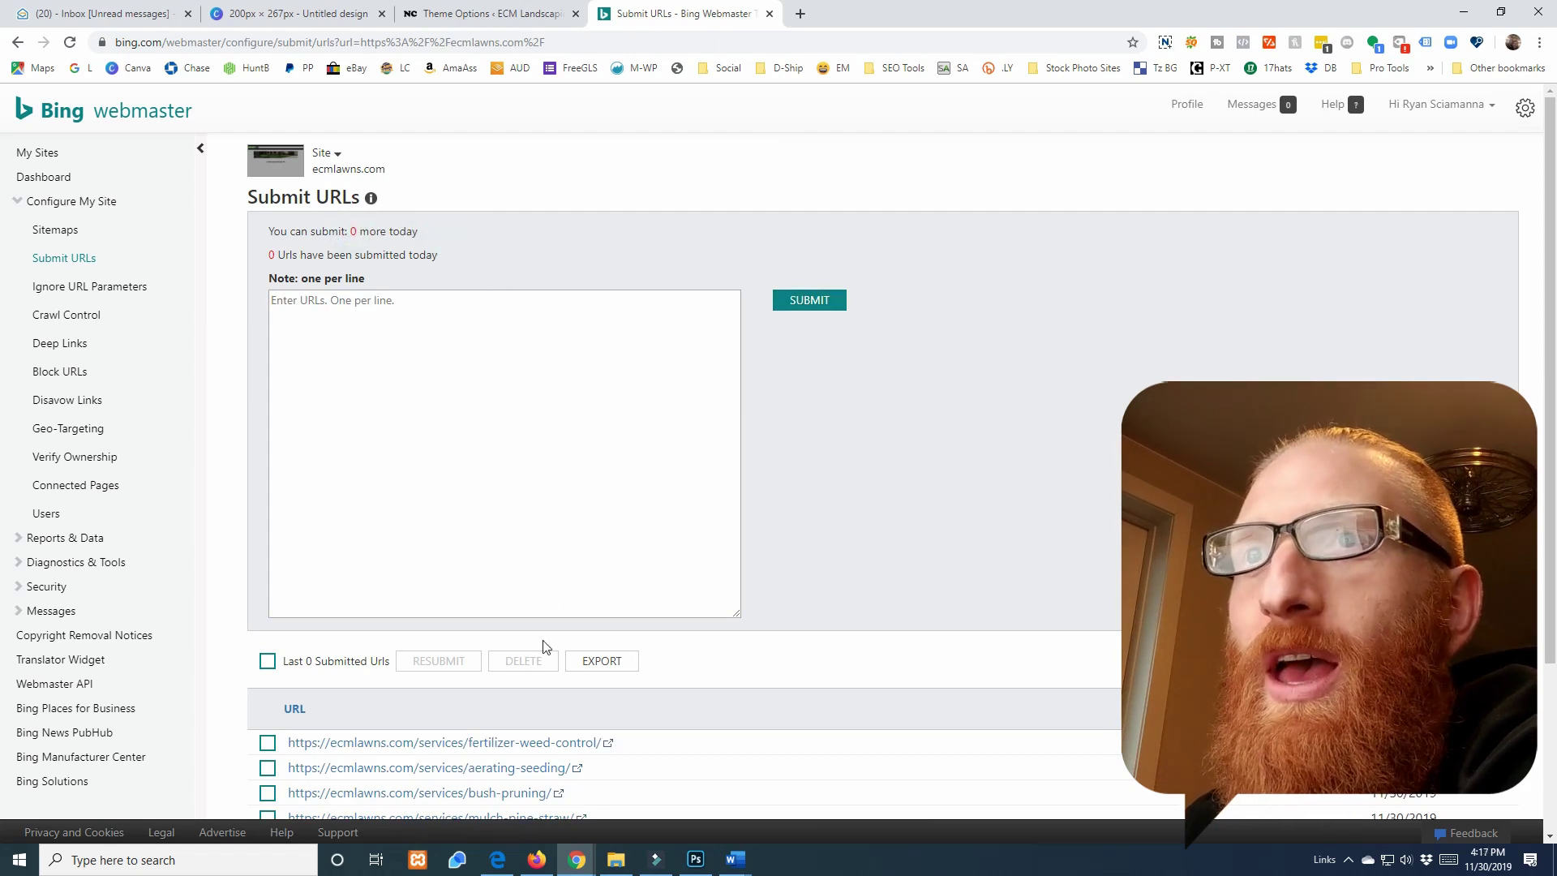
pyautogui.scroll(-1, 125, 419)
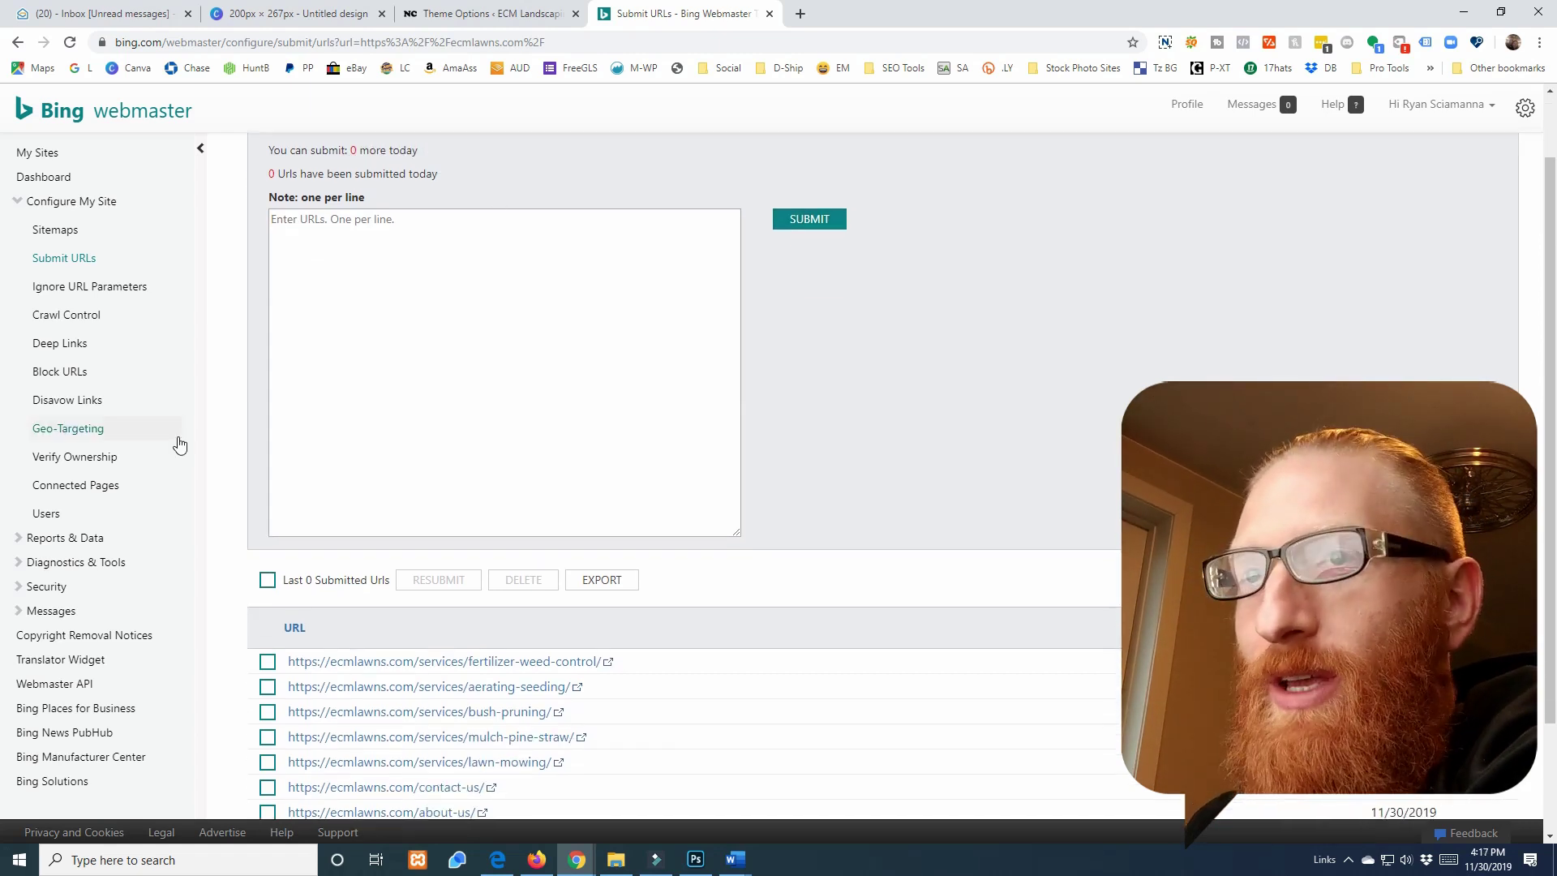
pyautogui.scroll(-2, 245, 421)
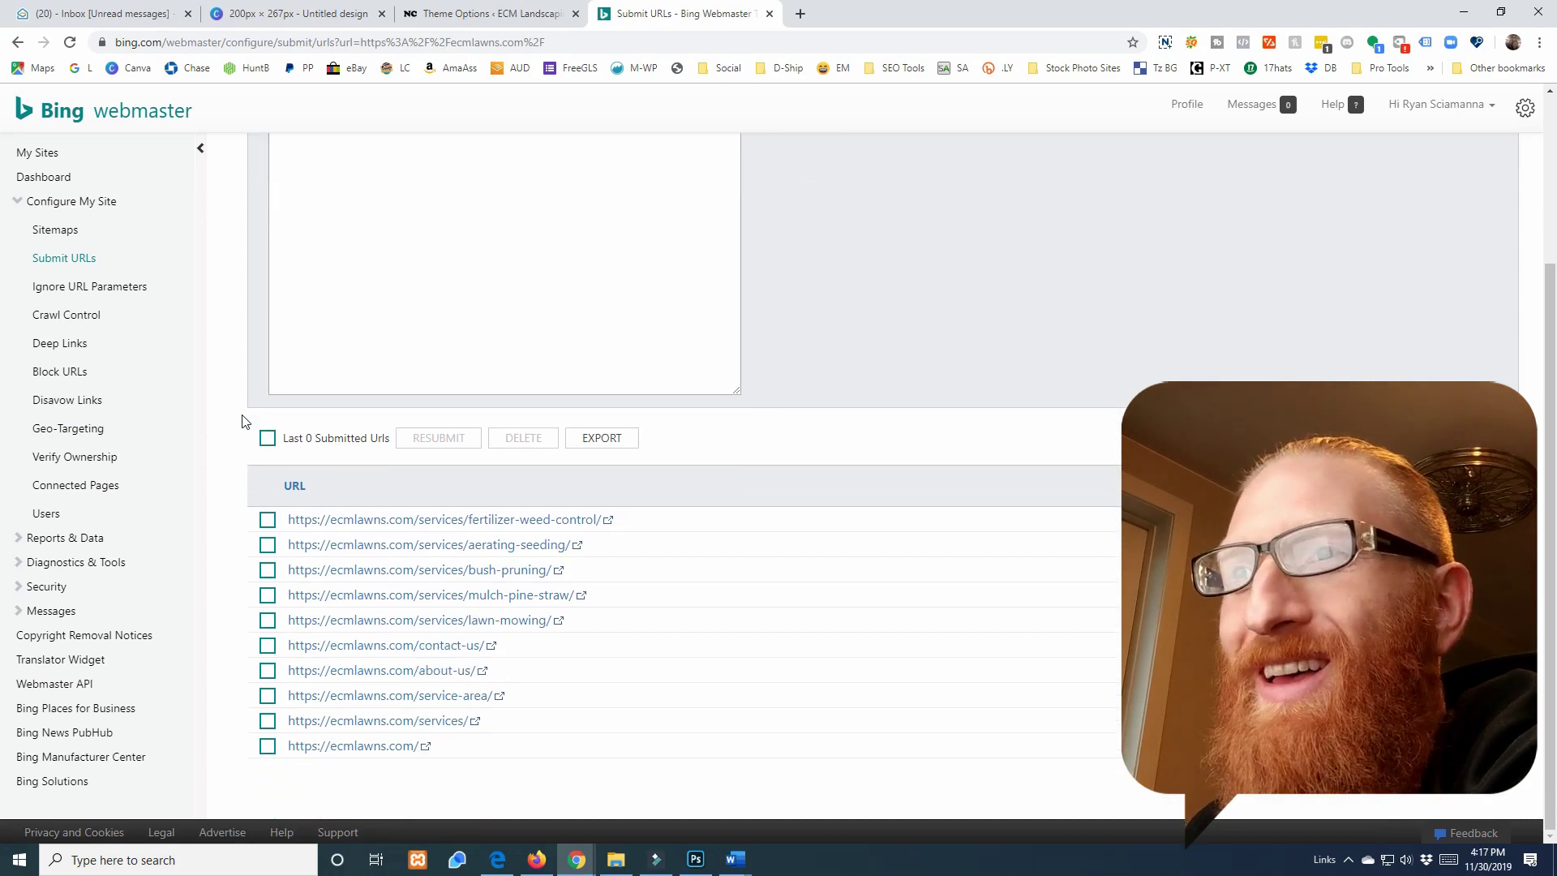
pyautogui.scroll(3, 246, 422)
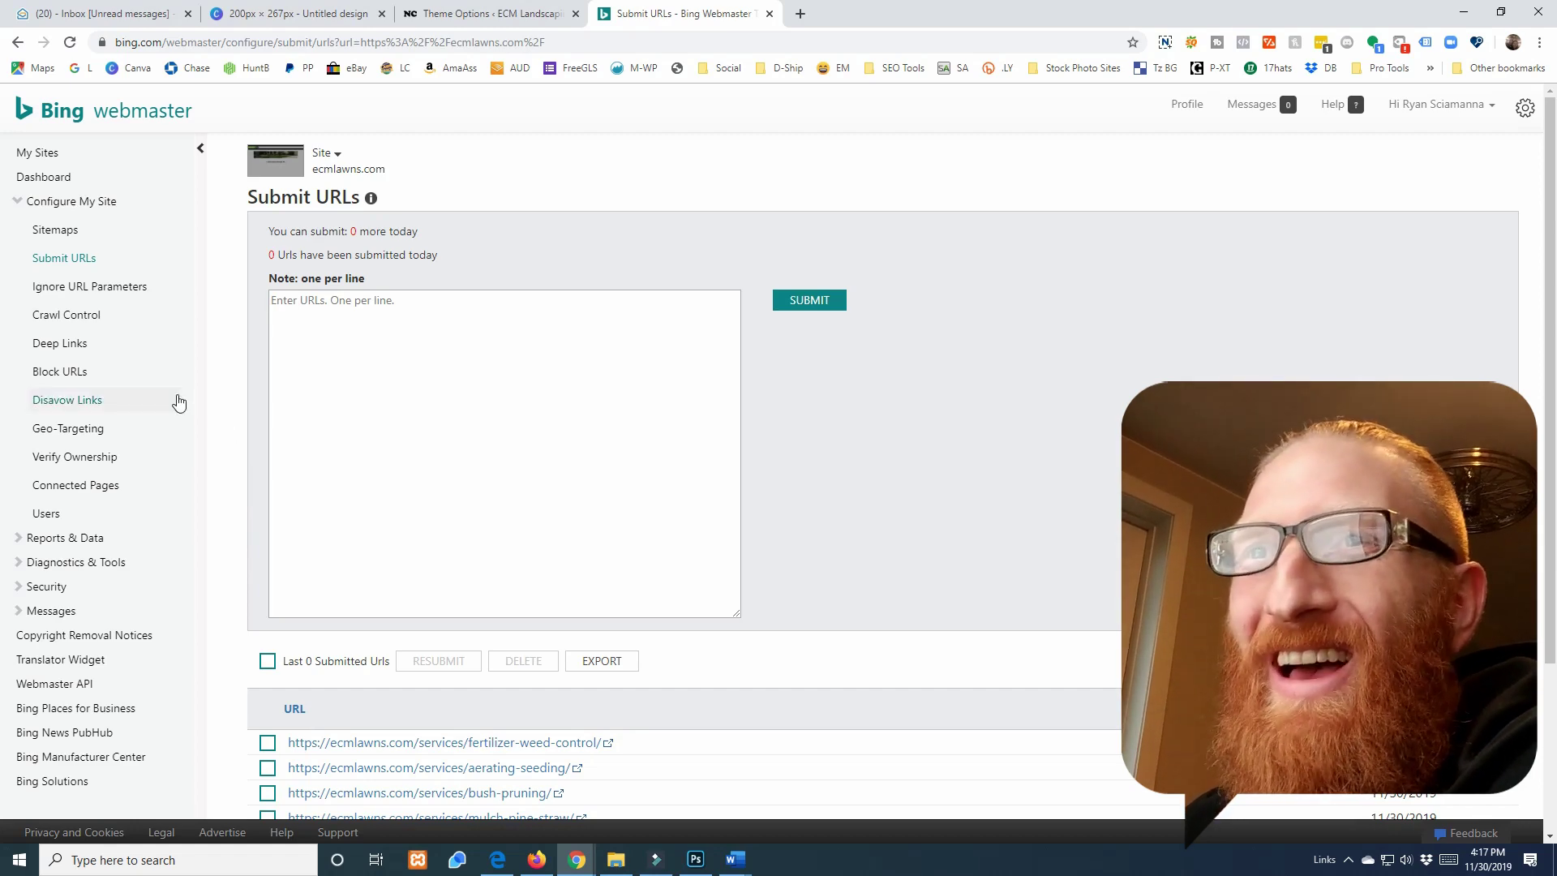
pyautogui.scroll(-3, 173, 400)
pyautogui.scroll(3, 65, 323)
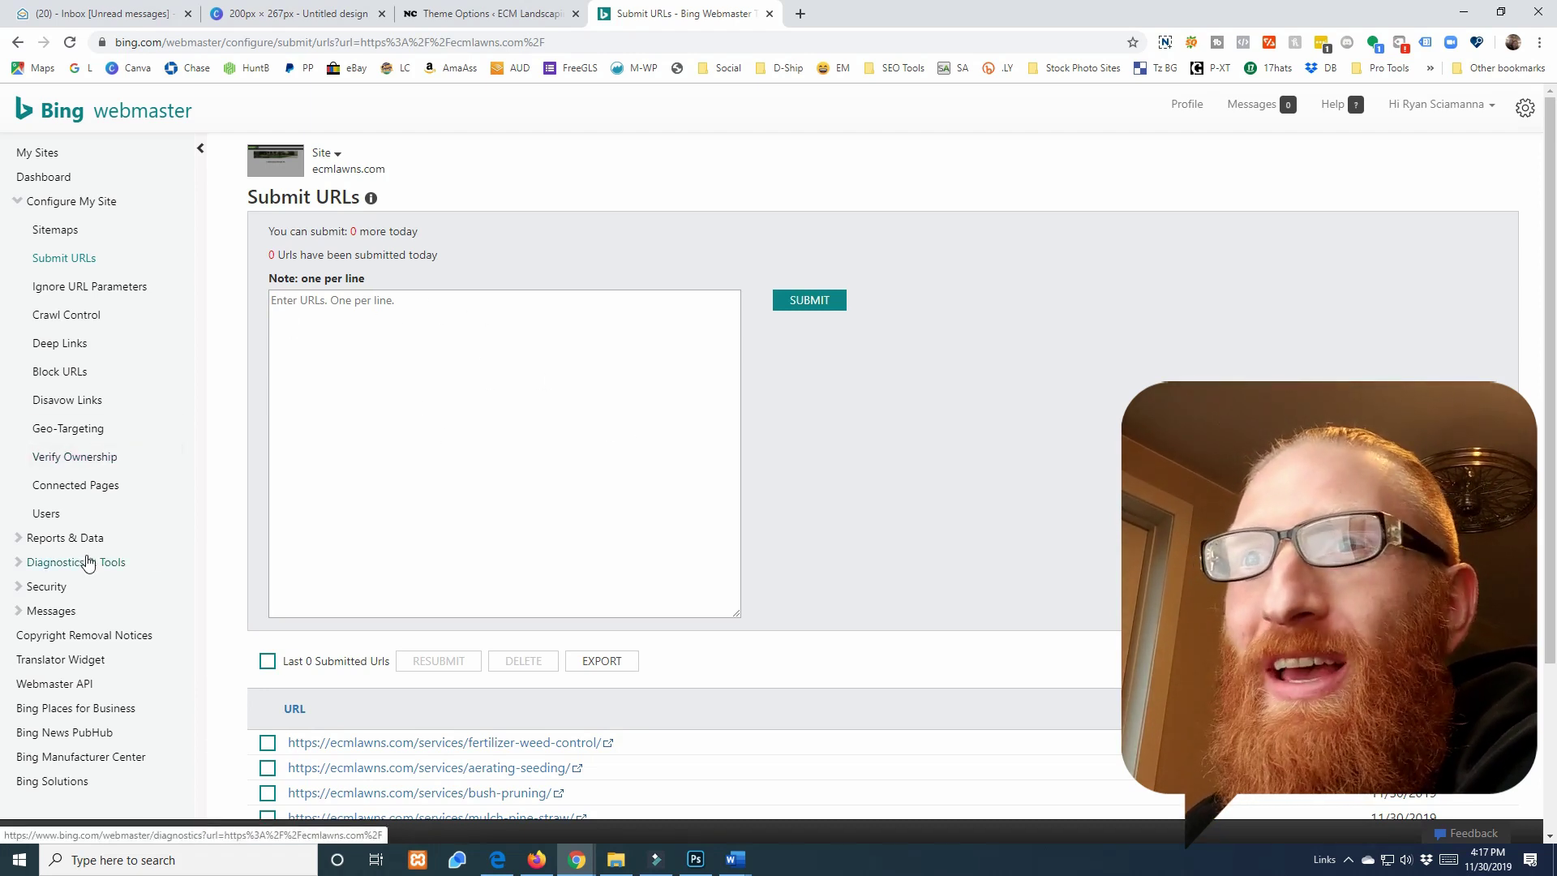
# Step: Browse the ecmlawns.com Reports & Data page, then go to Diagnostics & Tools
pyautogui.click(68, 539)
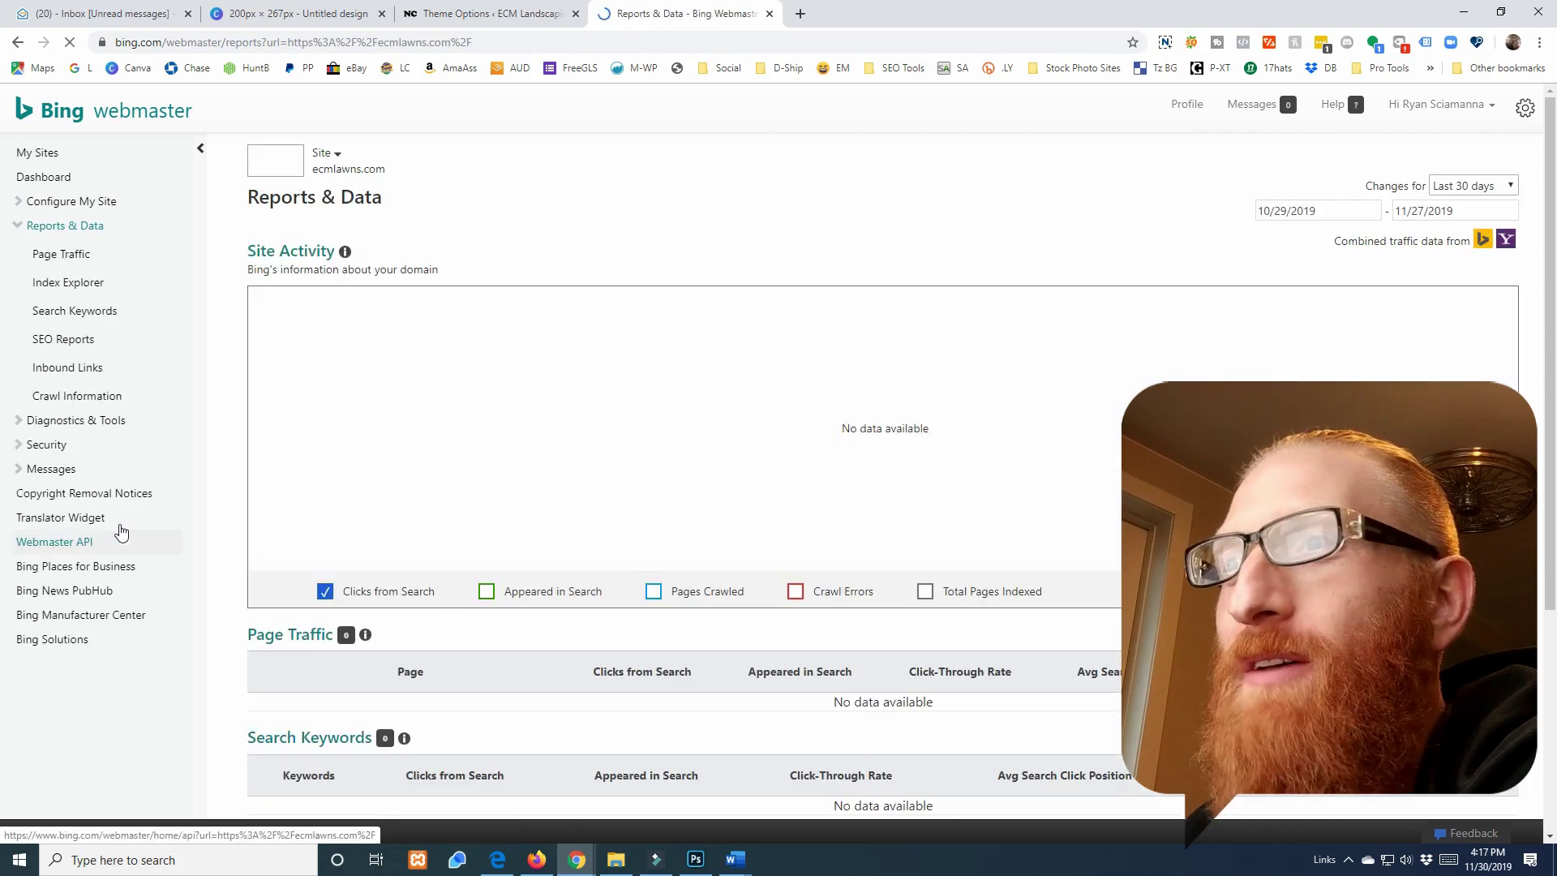
pyautogui.scroll(-4, 529, 554)
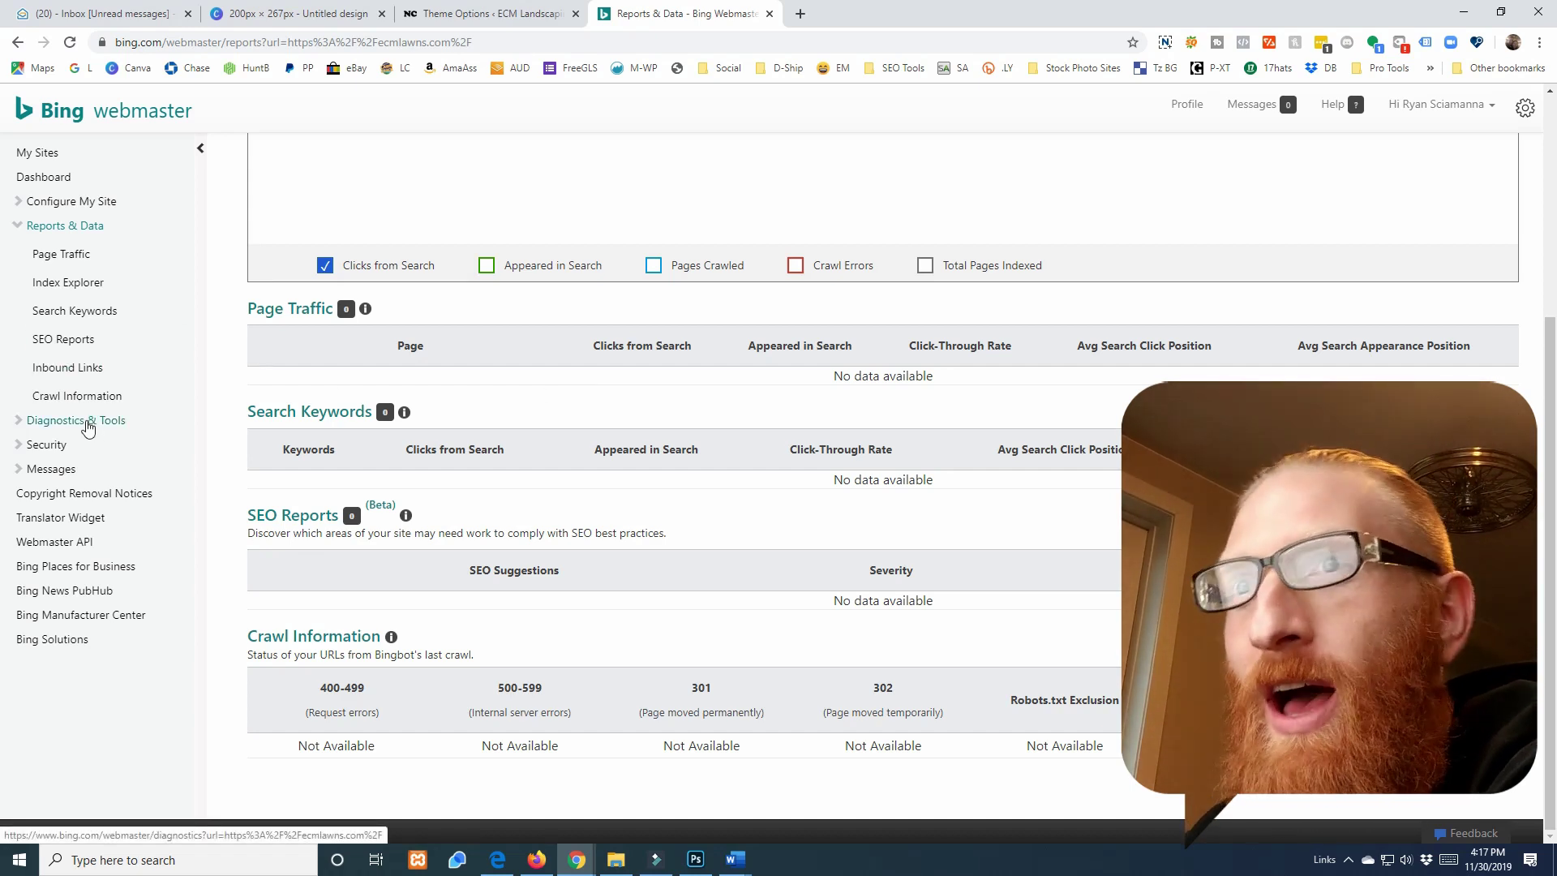
pyautogui.click(86, 422)
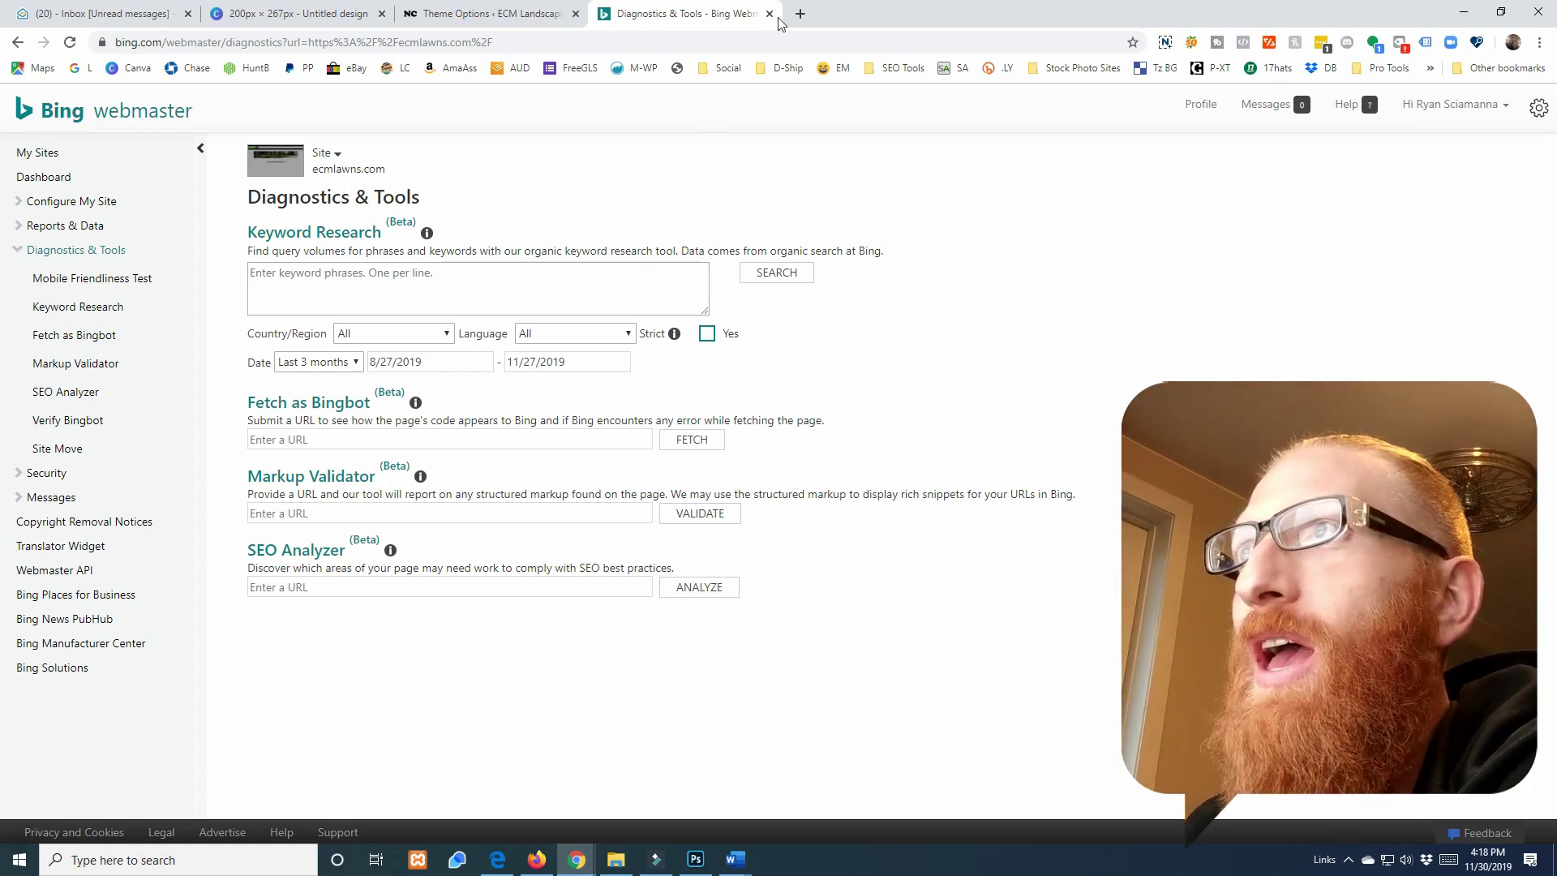
# Step: Search Google for 'lawn care company cincinnati' in a new tab
pyautogui.click(802, 14)
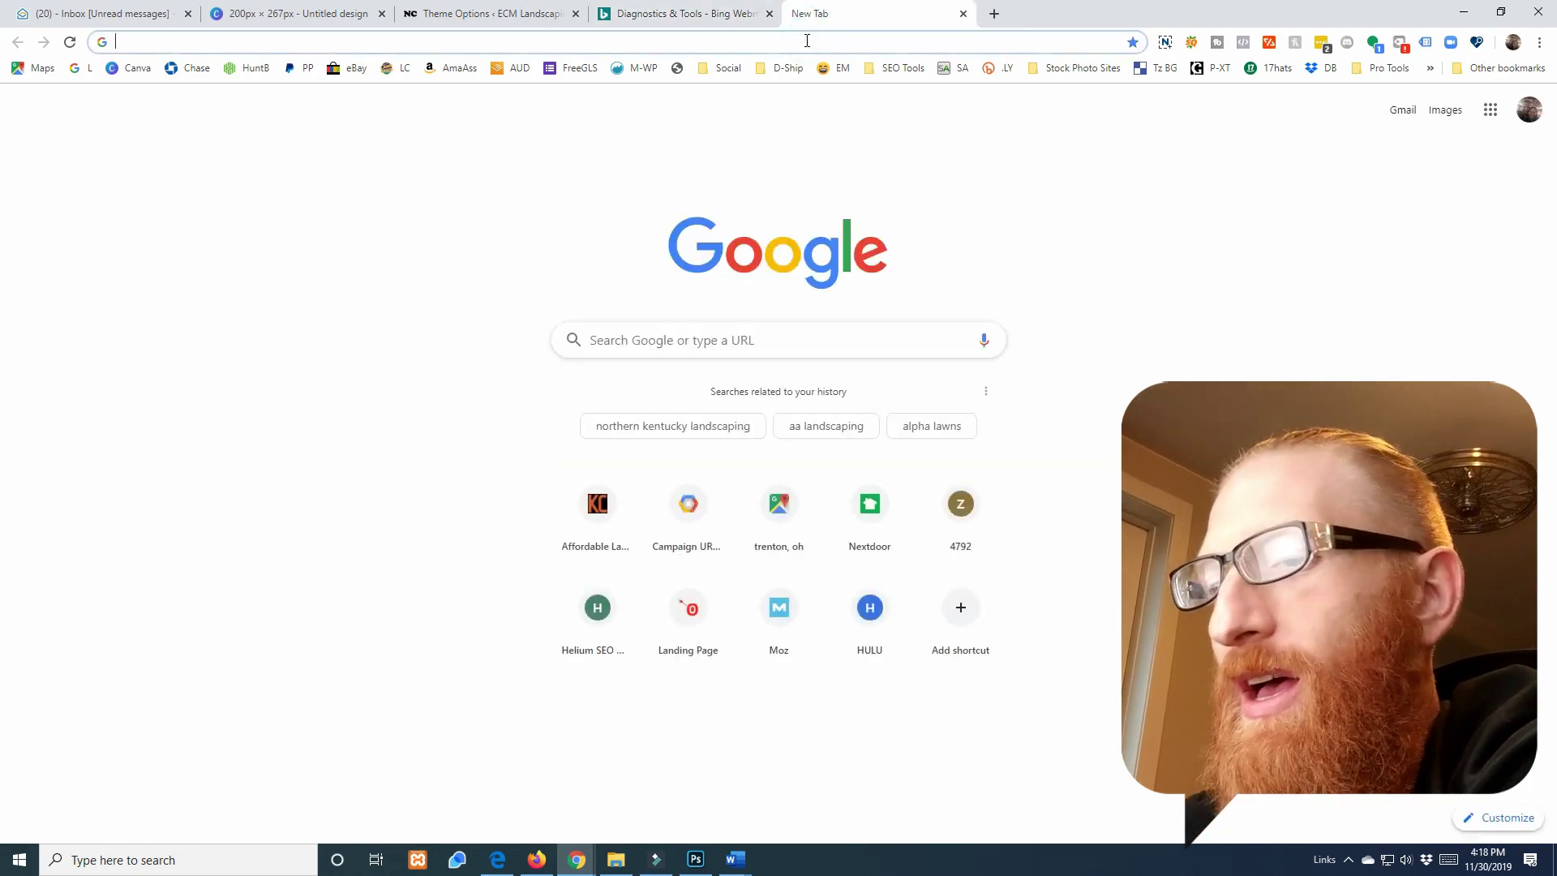
pyautogui.write('lawn care')
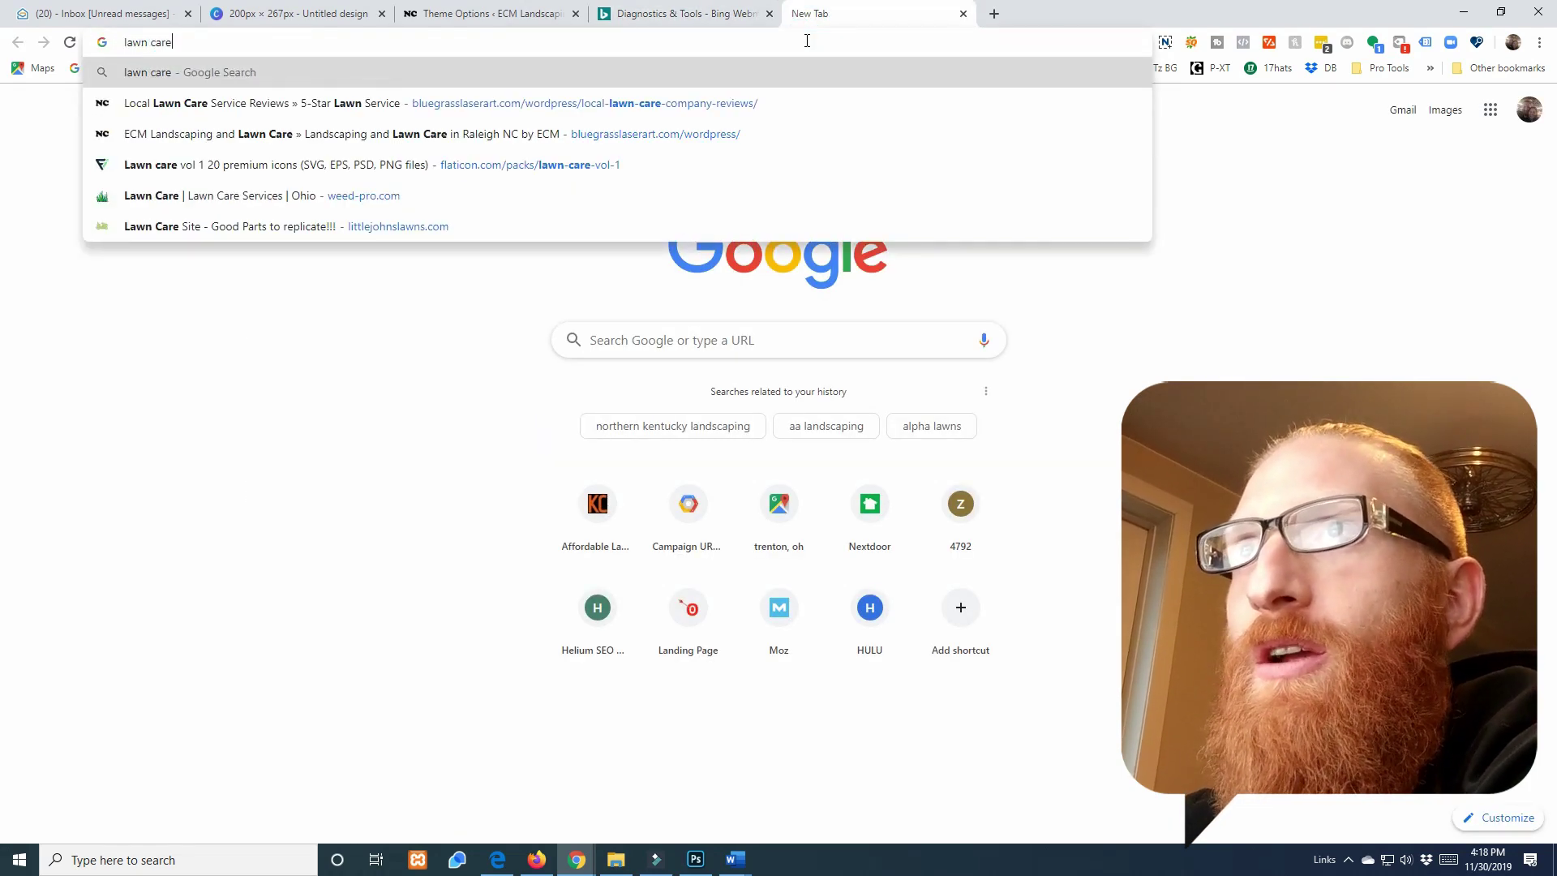
pyautogui.write(' compan')
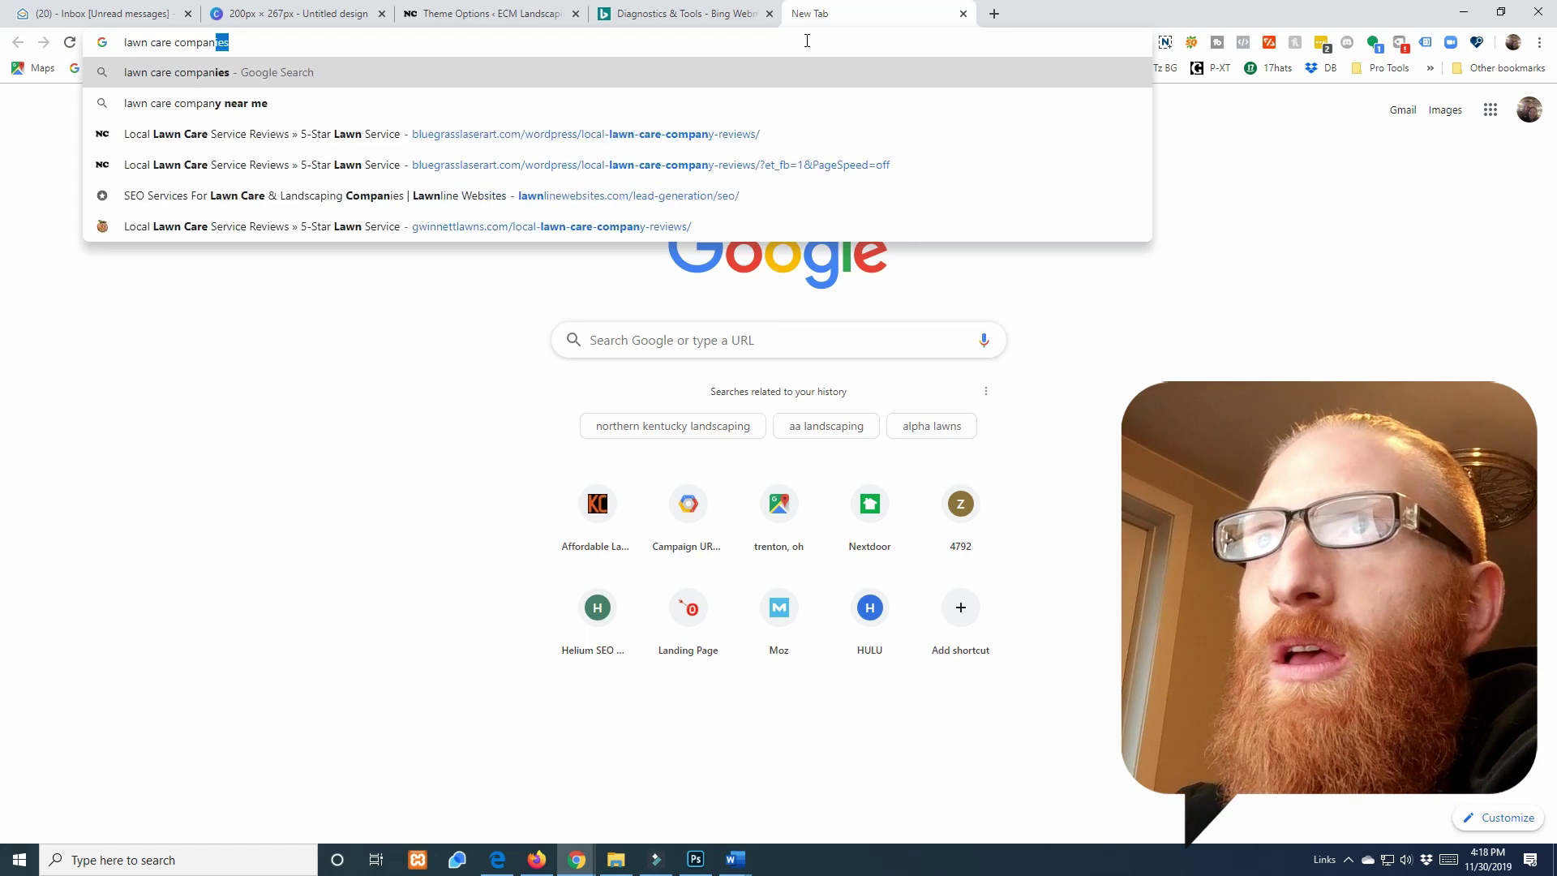
pyautogui.write('y cincinnati')
pyautogui.press('Return')
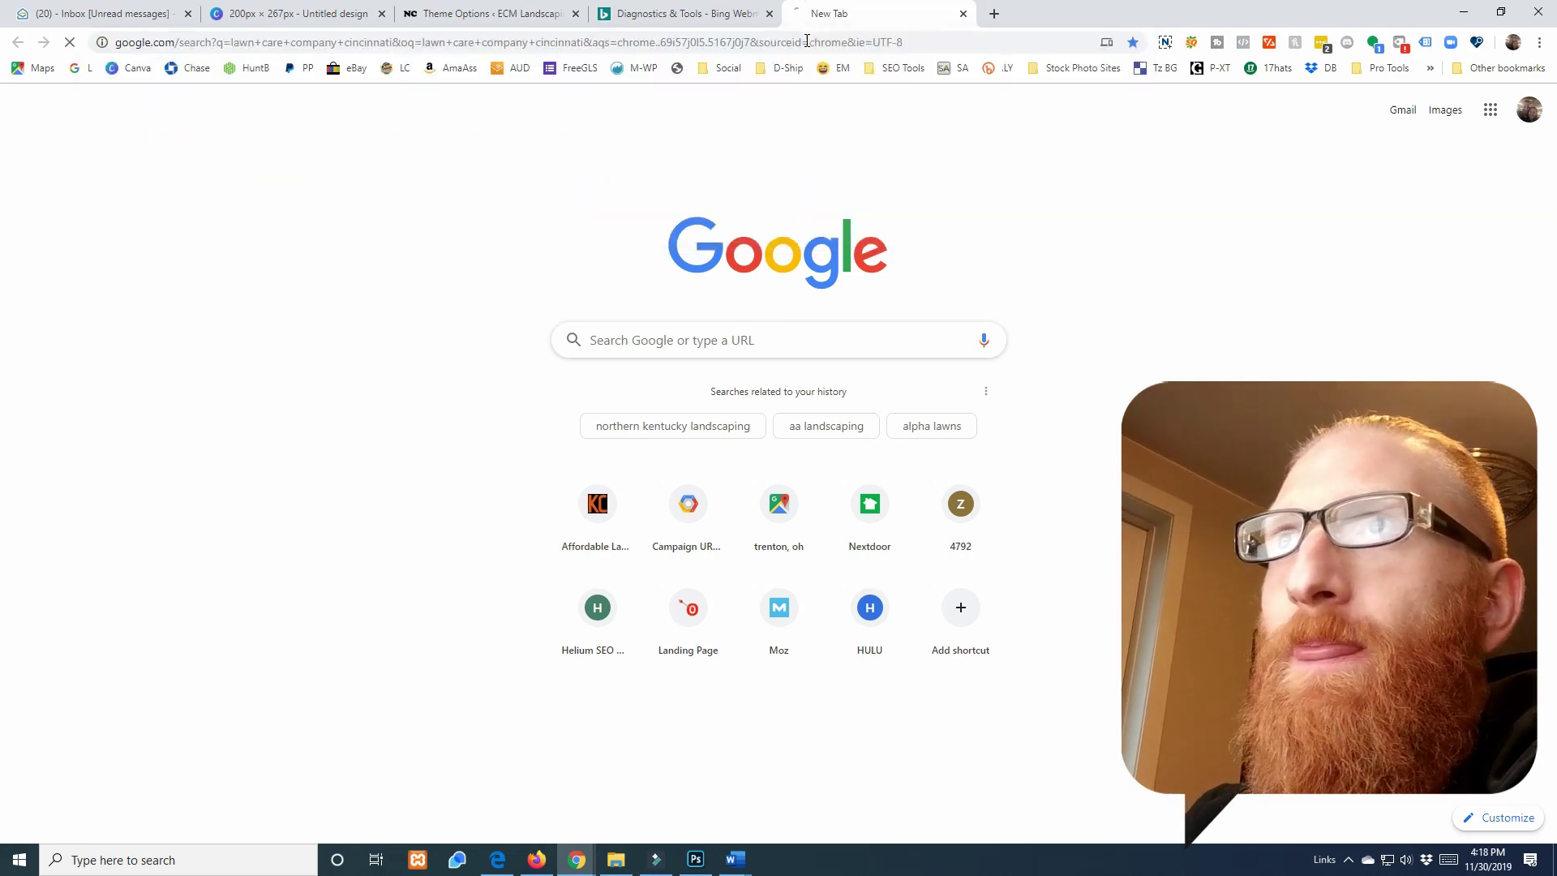
pyautogui.scroll(-8, 281, 275)
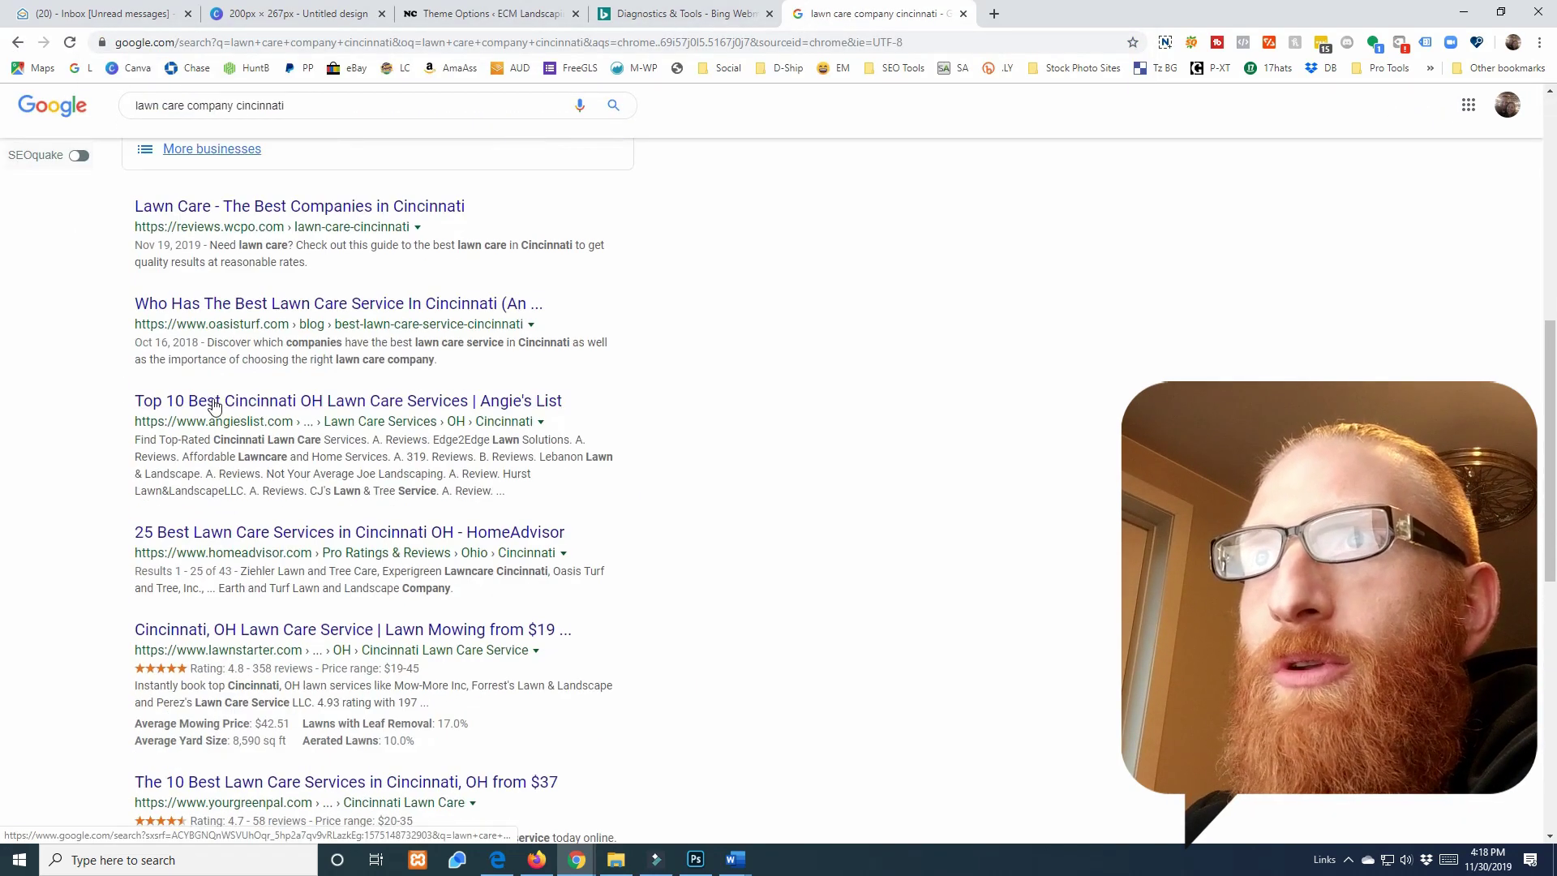
pyautogui.scroll(-1, 179, 239)
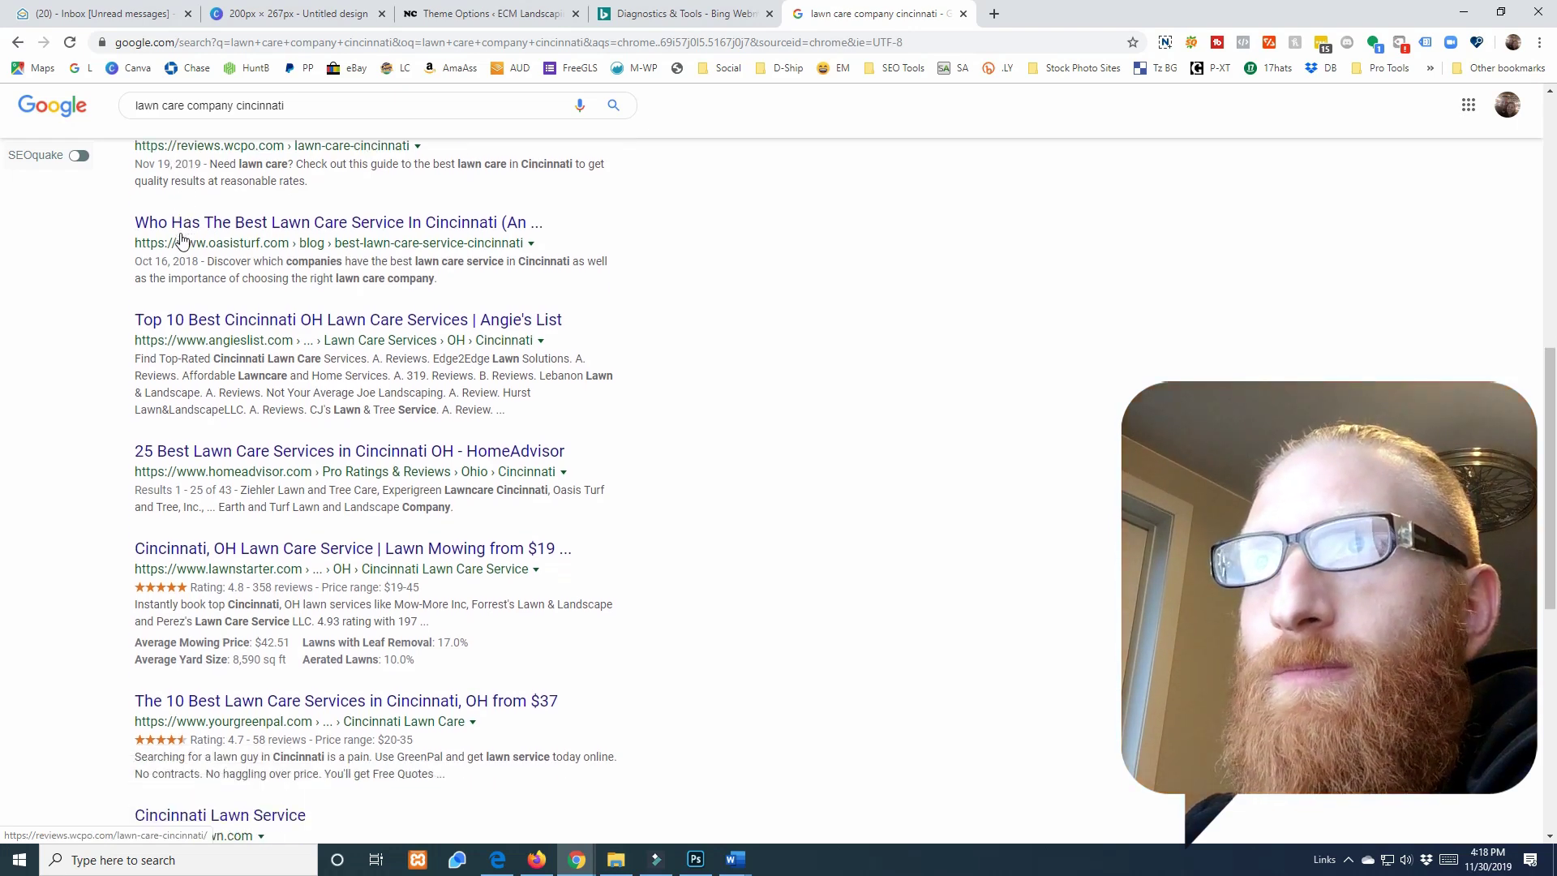
pyautogui.scroll(1, 260, 274)
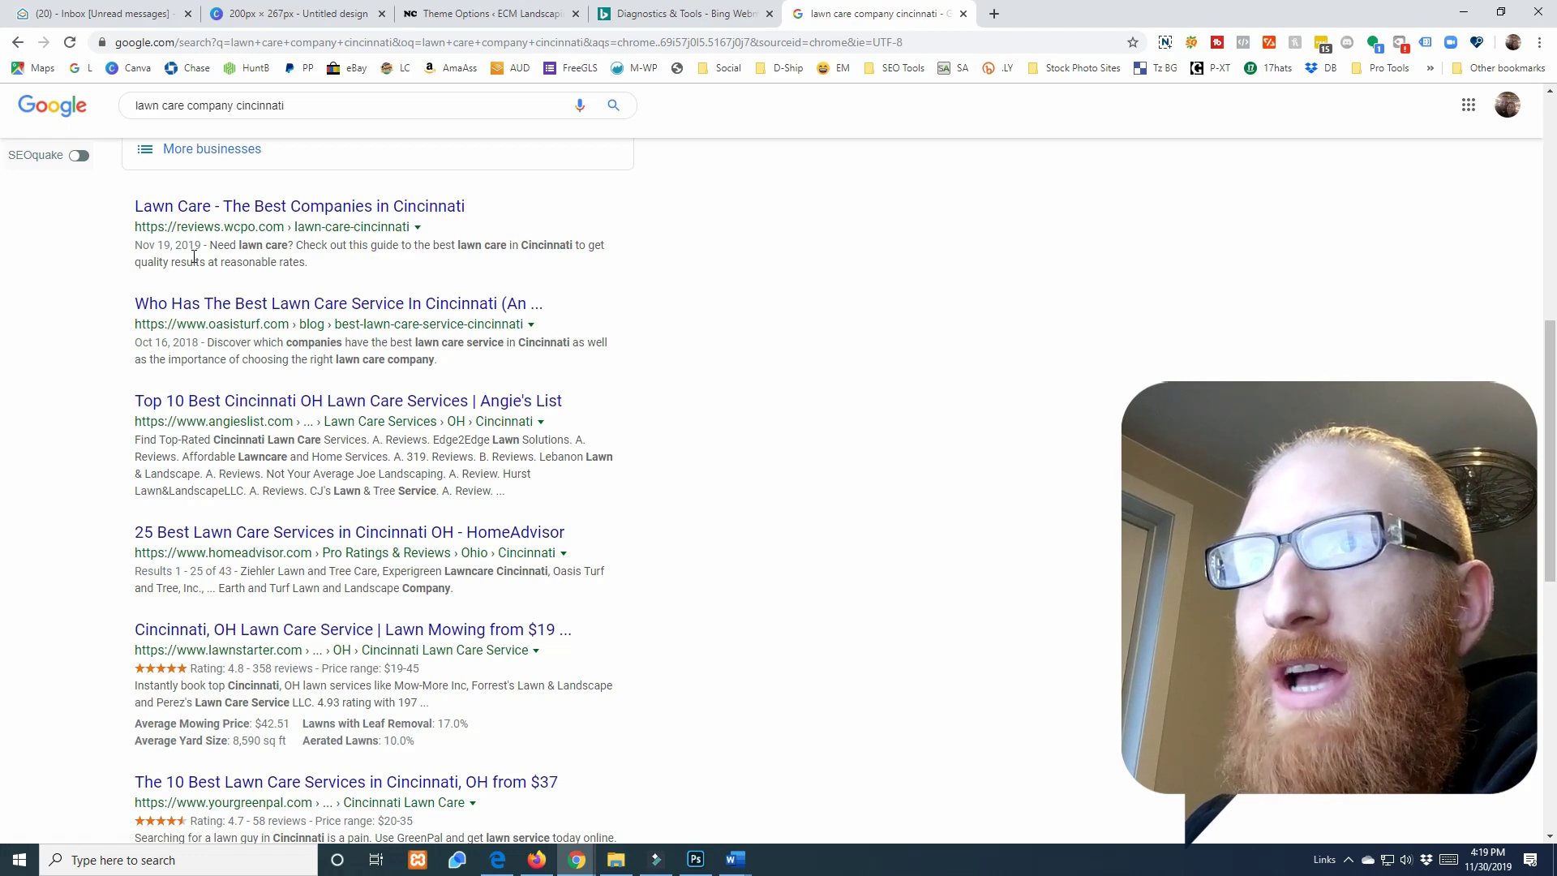
# Step: Review the competitor results such as HomeAdvisor and LawnStarter down the first page
pyautogui.scroll(-1, 243, 255)
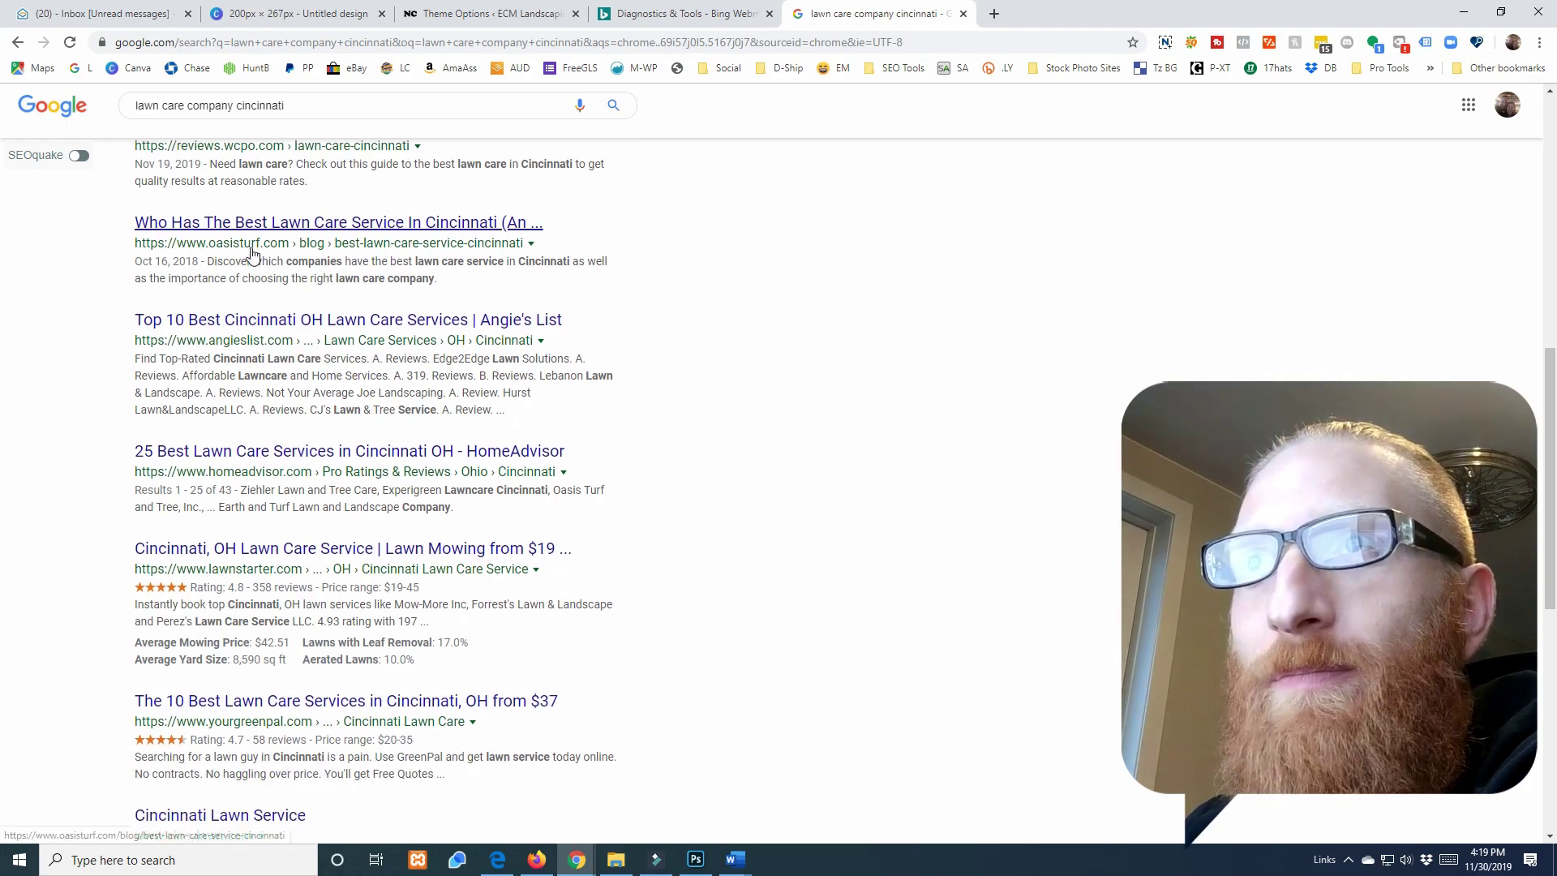
pyautogui.scroll(-1, 252, 253)
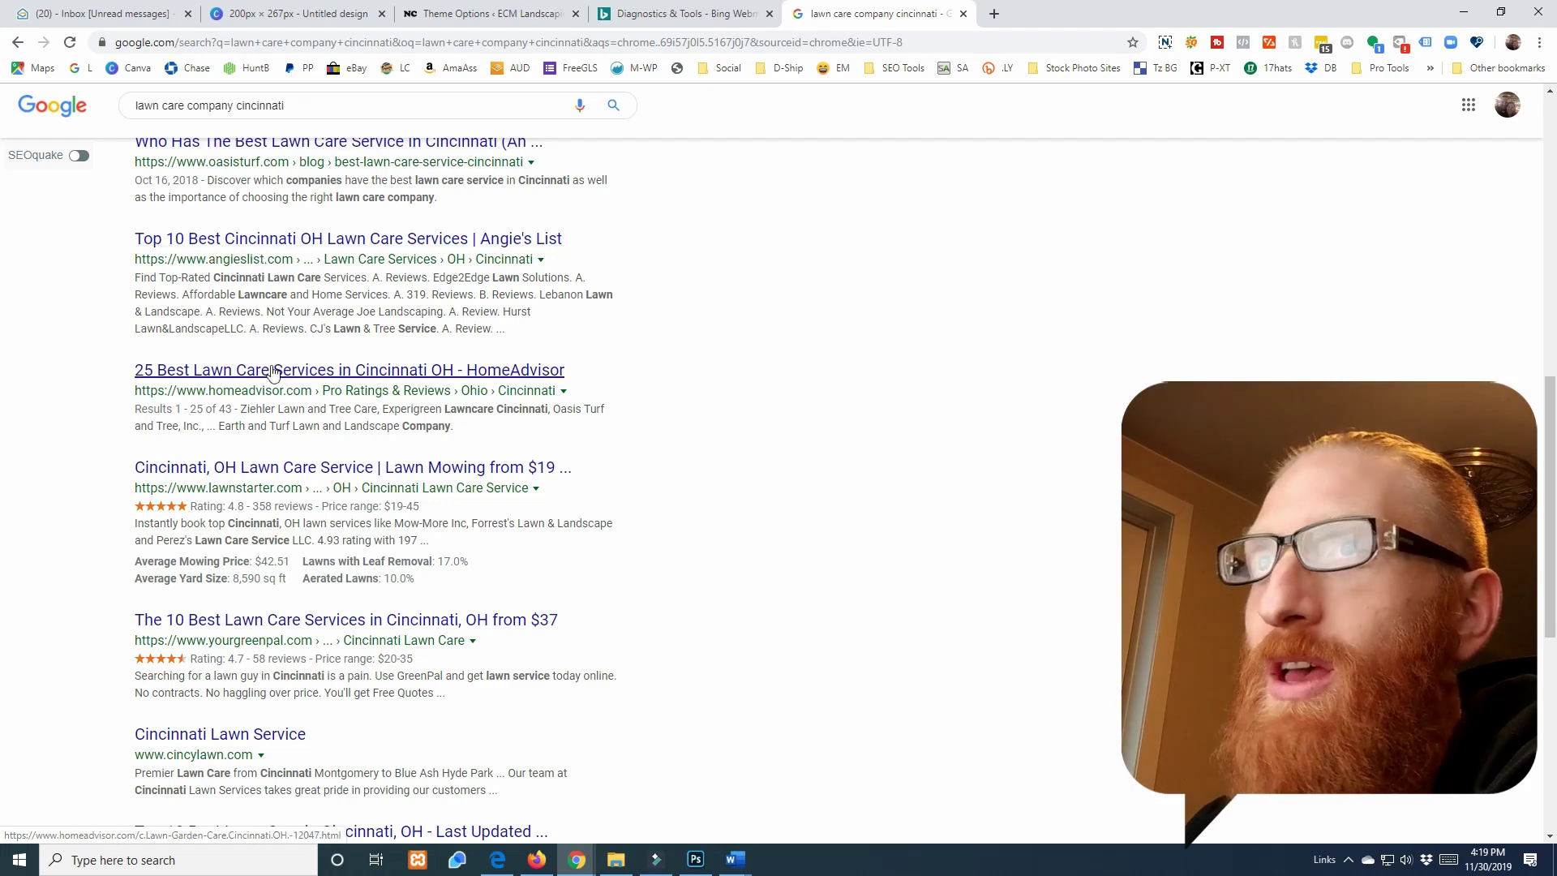
pyautogui.scroll(-1, 260, 390)
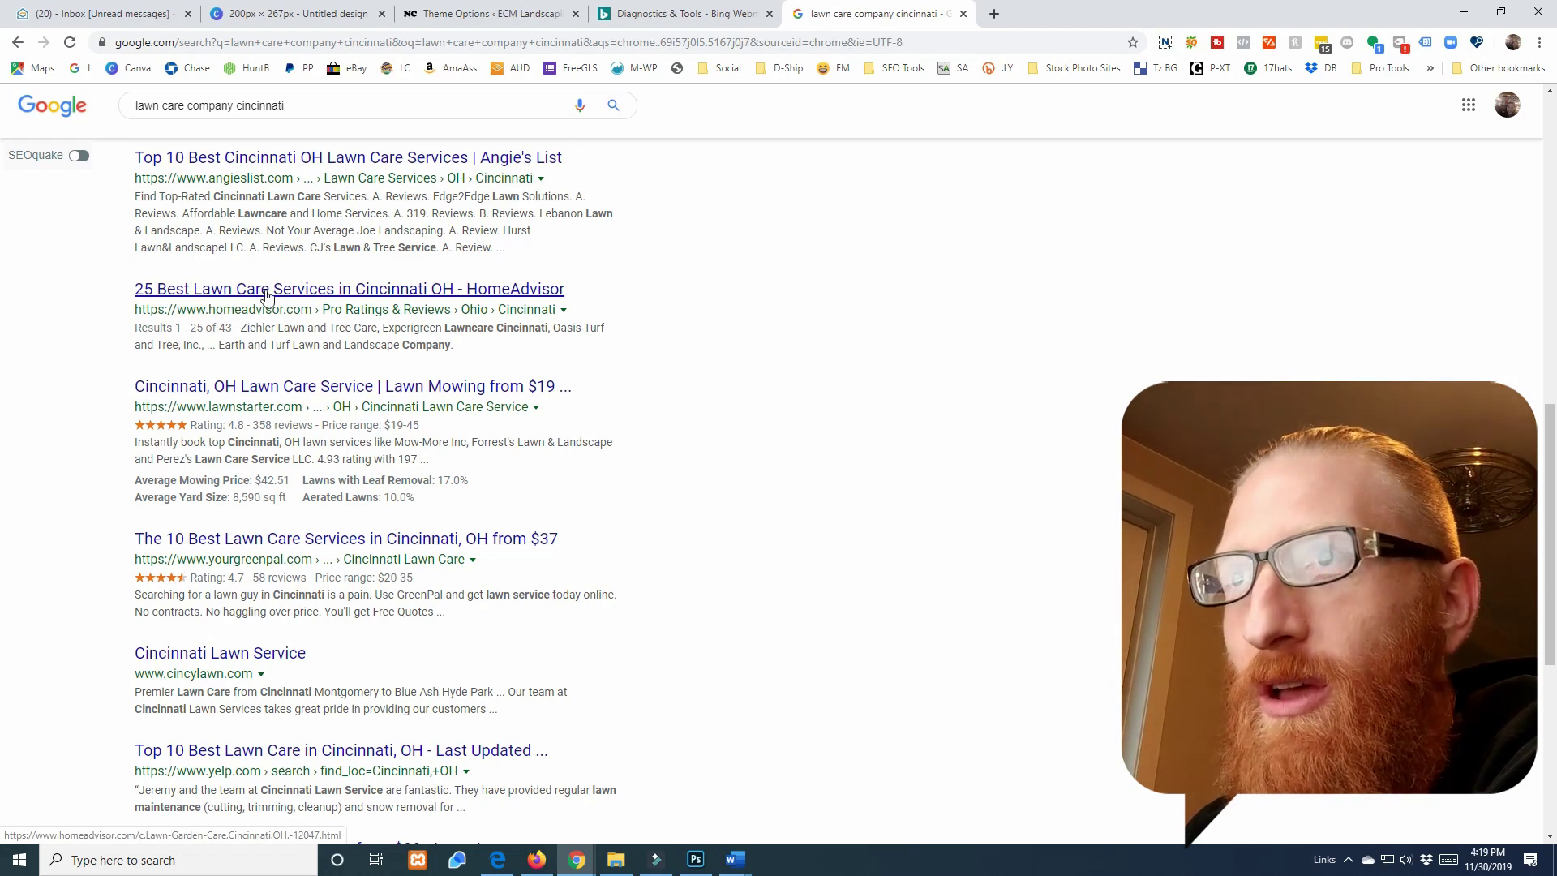
pyautogui.scroll(-1, 216, 308)
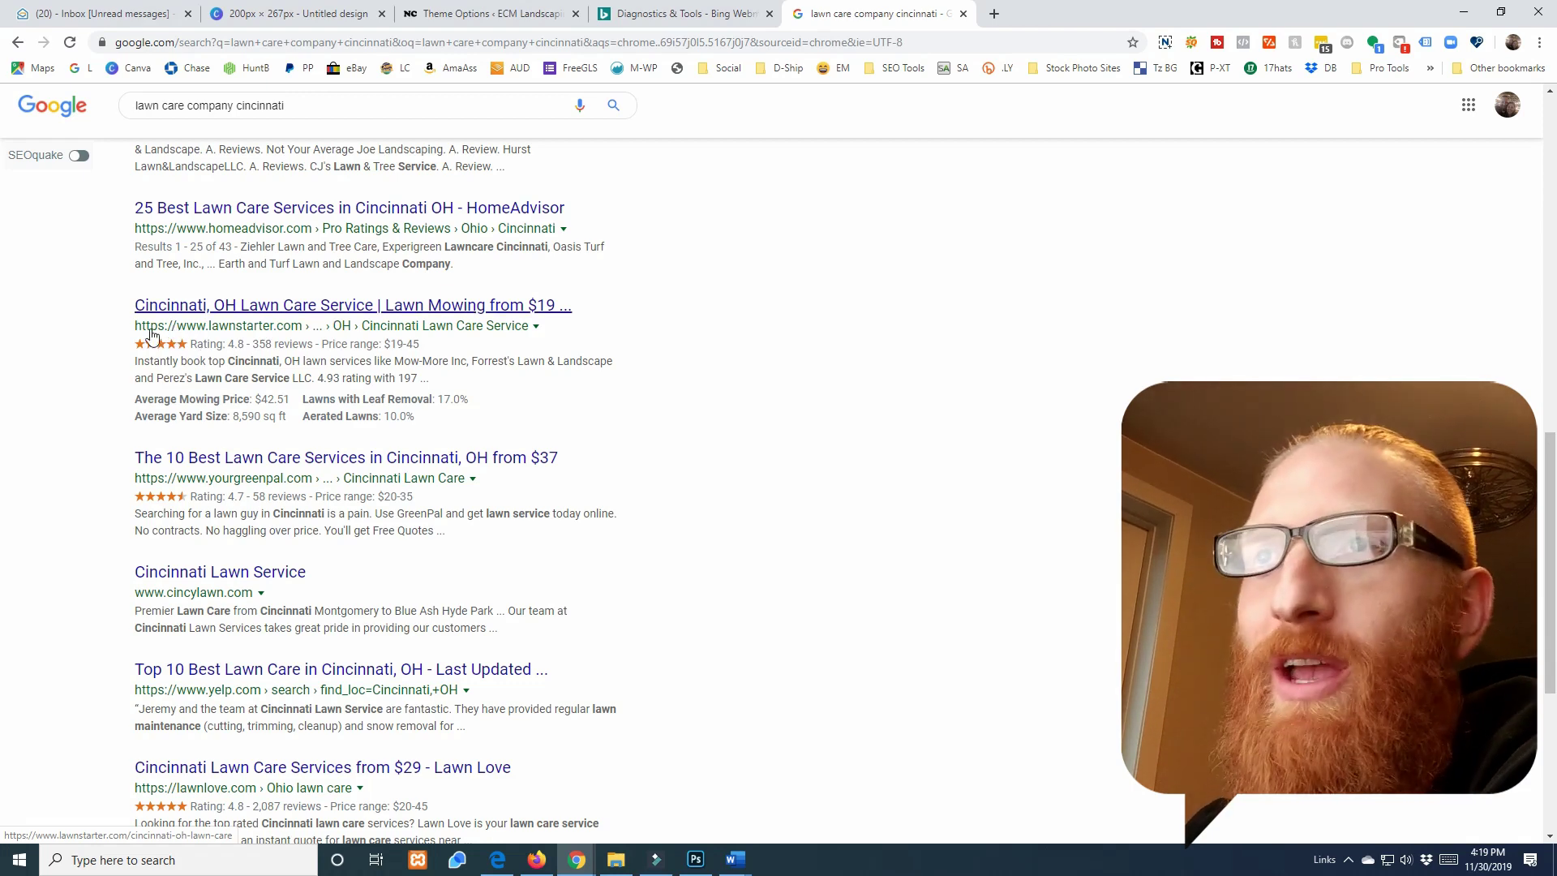
pyautogui.scroll(-3, 203, 325)
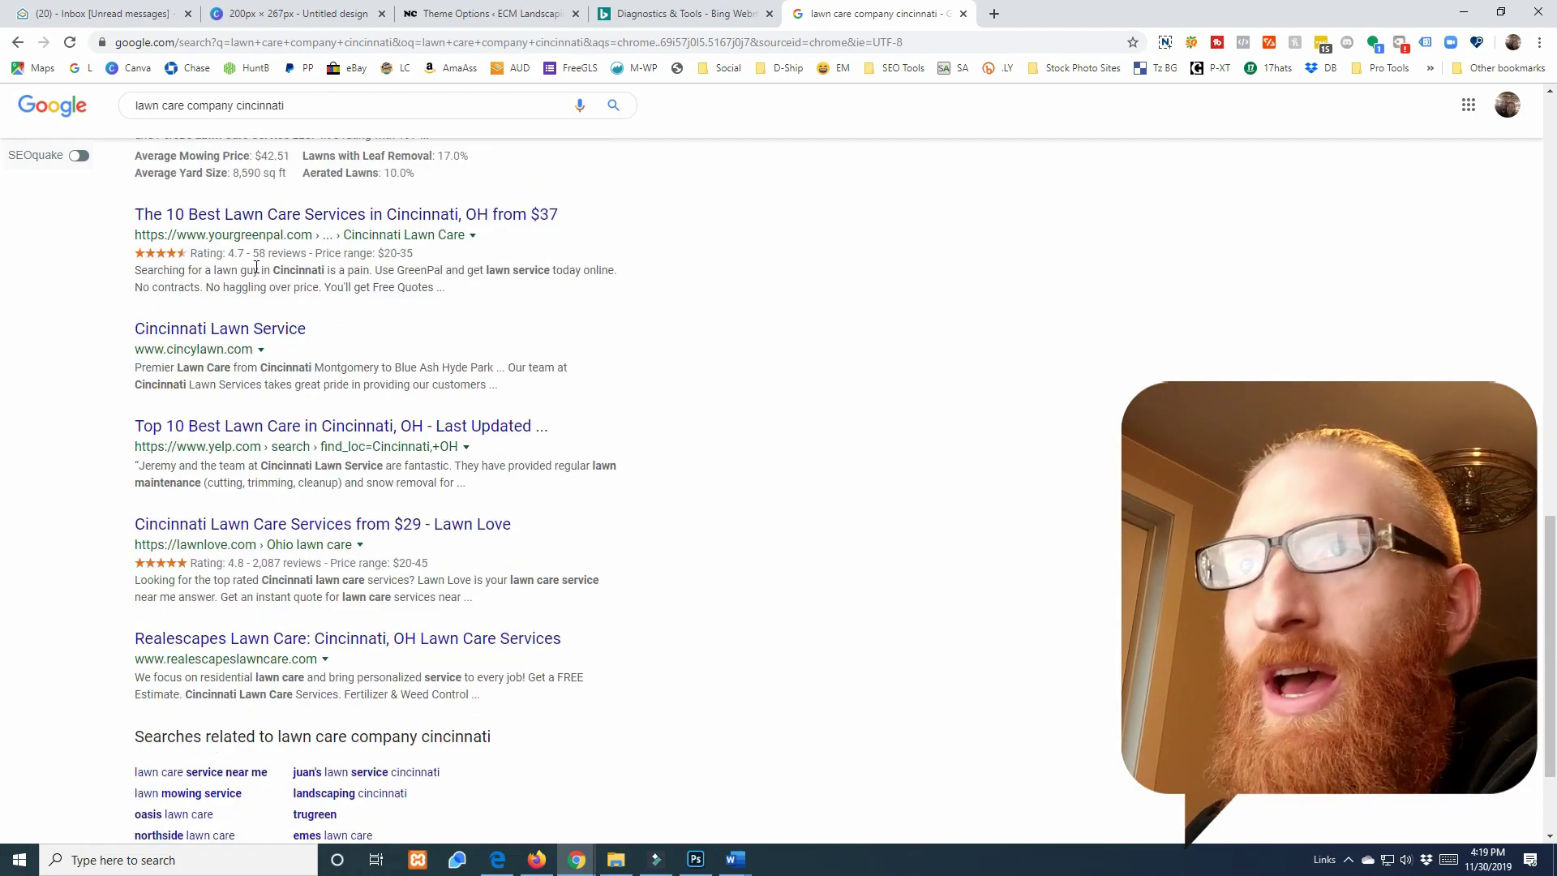
pyautogui.scroll(-1, 256, 267)
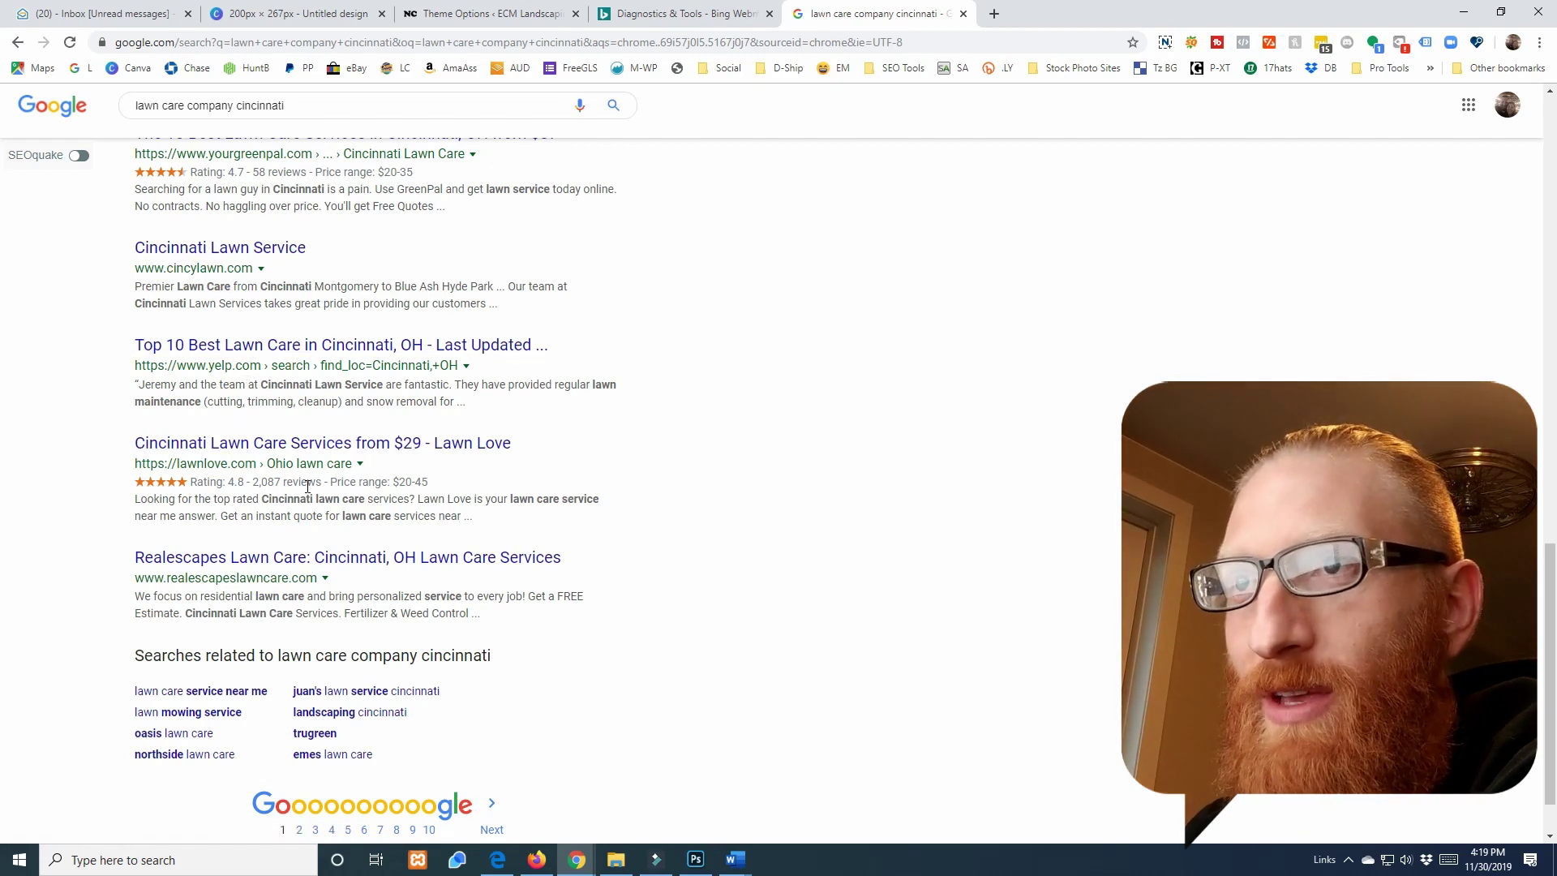
pyautogui.click(256, 484)
pyautogui.click(308, 484)
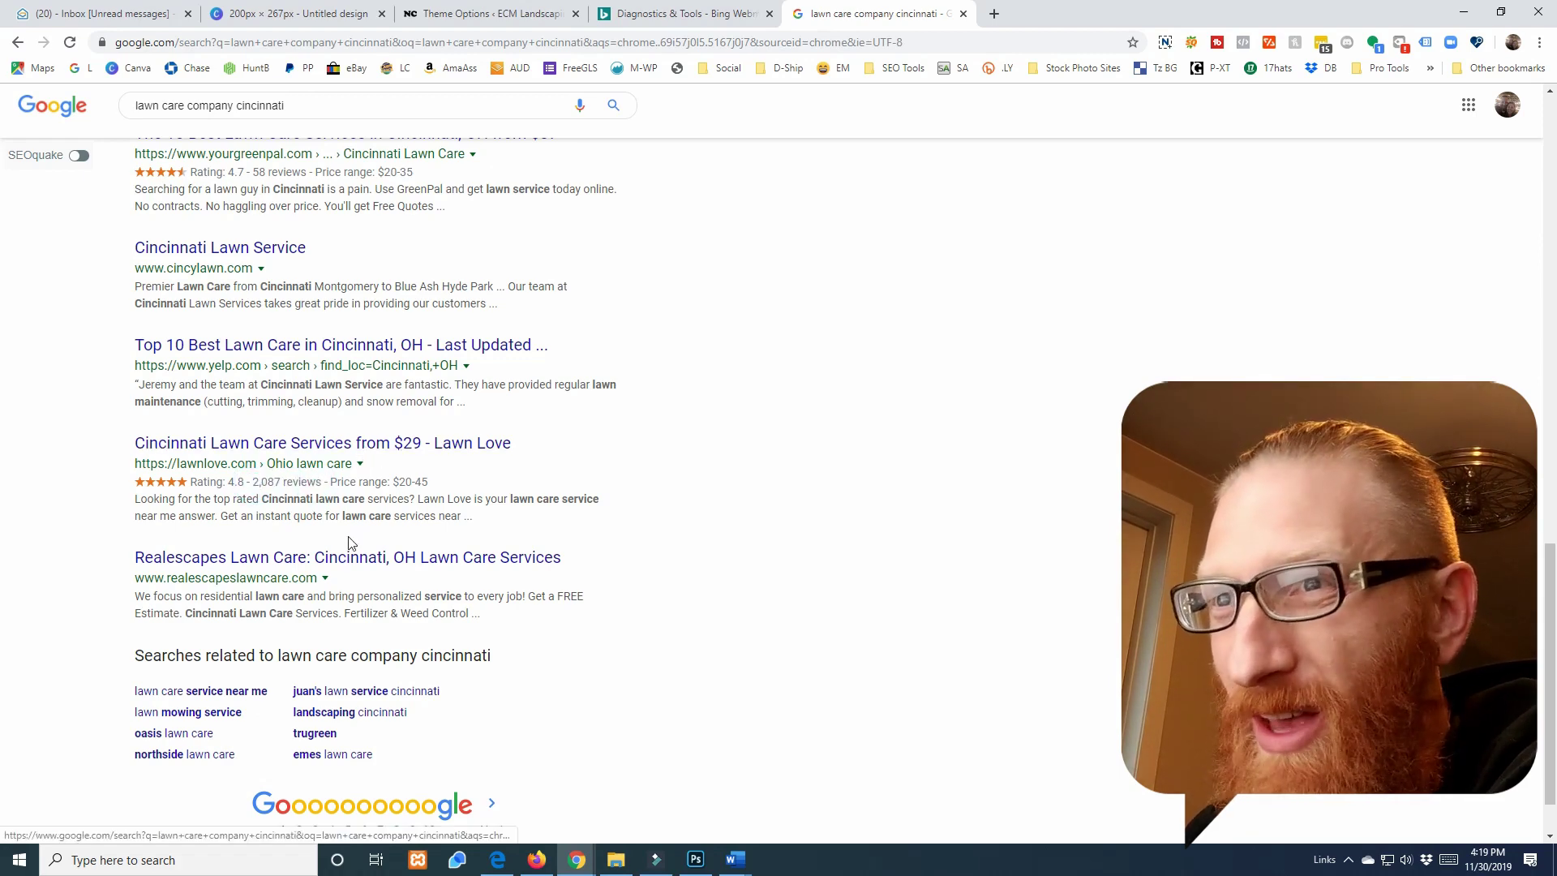
pyautogui.scroll(-1, 321, 617)
pyautogui.scroll(-2, 321, 617)
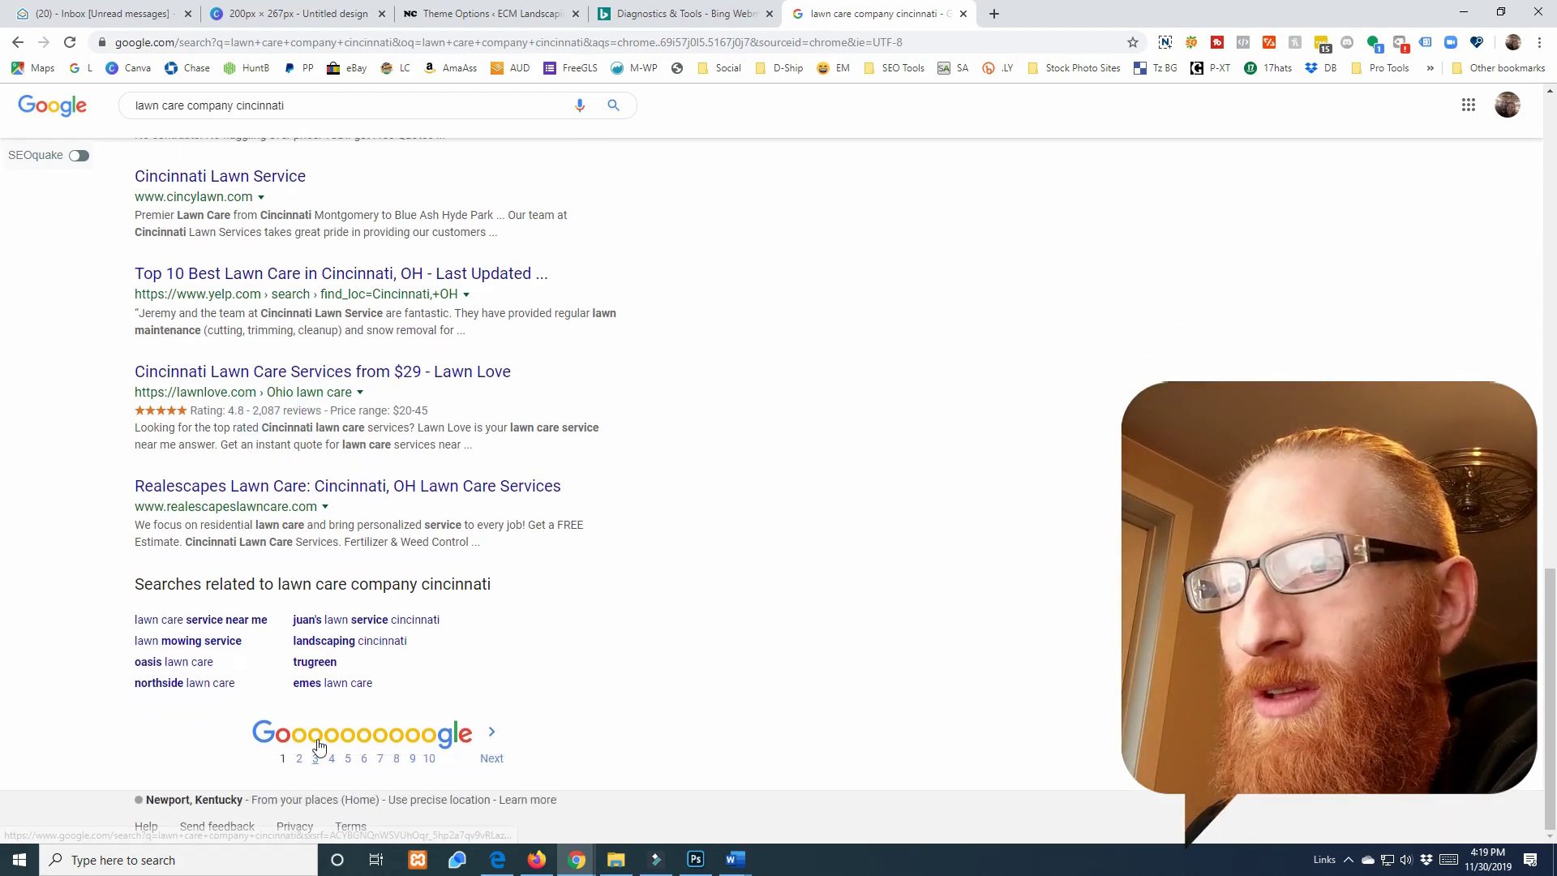
# Step: Go to the next page of 'lawn care company cincinnati' results and scroll through it
pyautogui.click(302, 762)
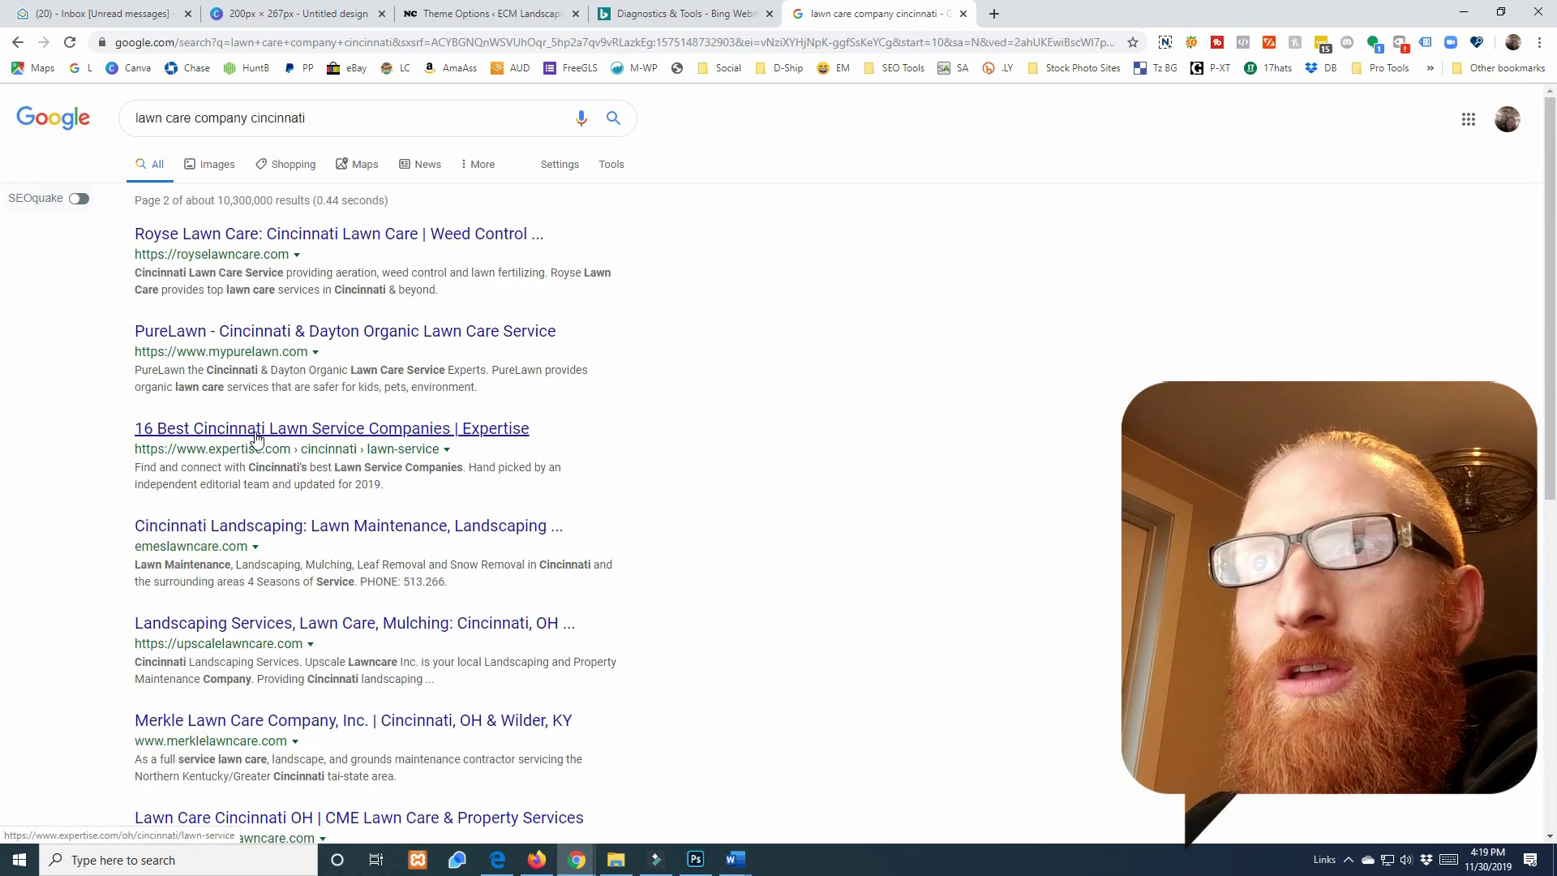
pyautogui.scroll(-1, 179, 357)
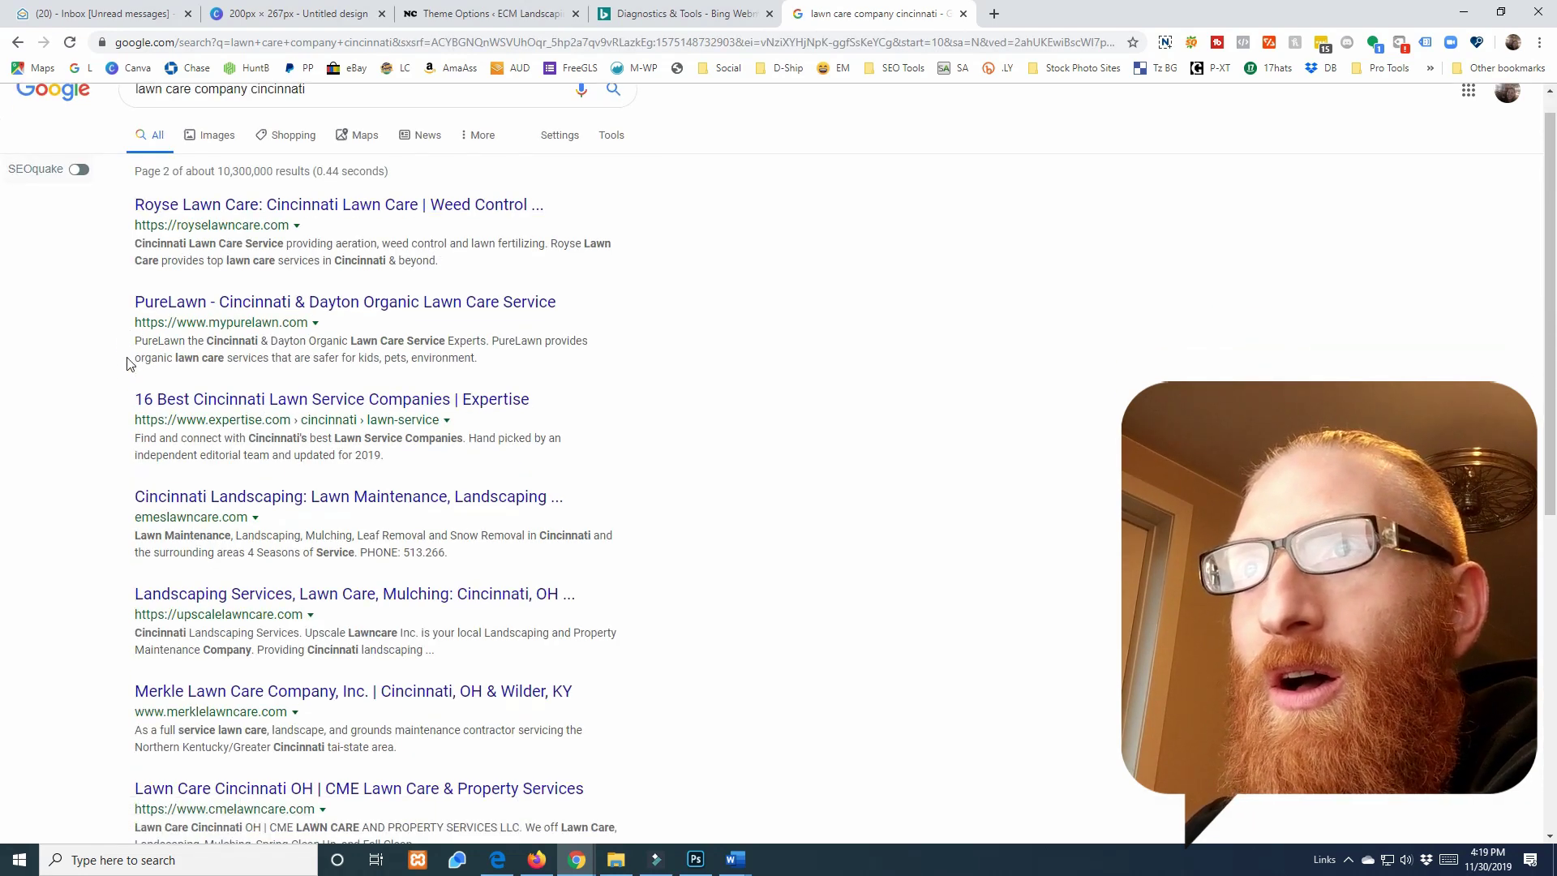
pyautogui.scroll(-2, 33, 316)
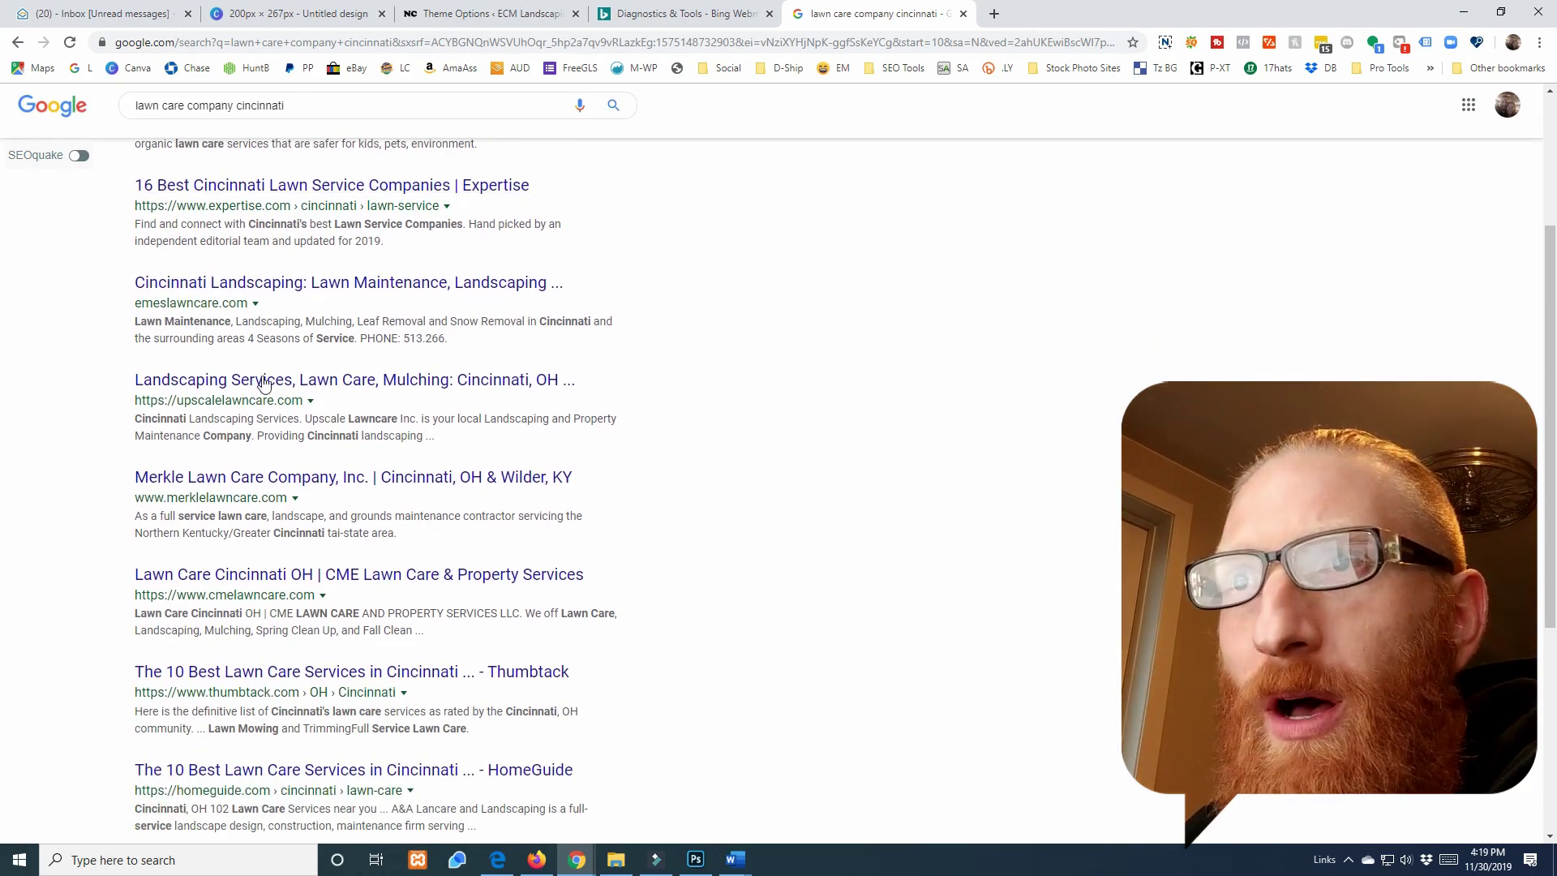
pyautogui.scroll(-3, 261, 385)
pyautogui.scroll(-1, 265, 387)
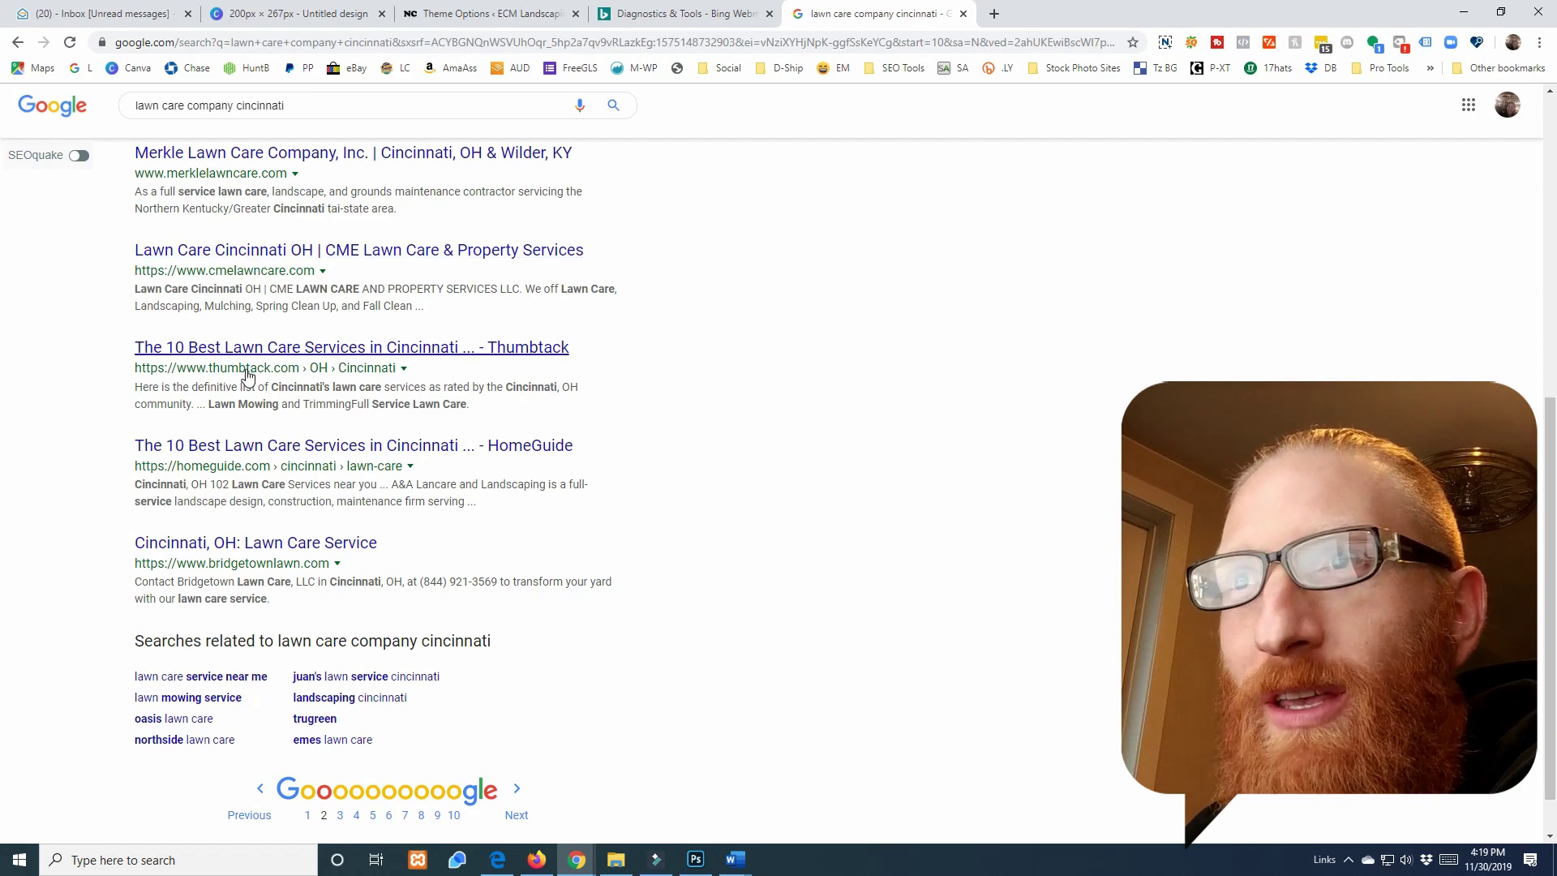
pyautogui.scroll(-1, 280, 385)
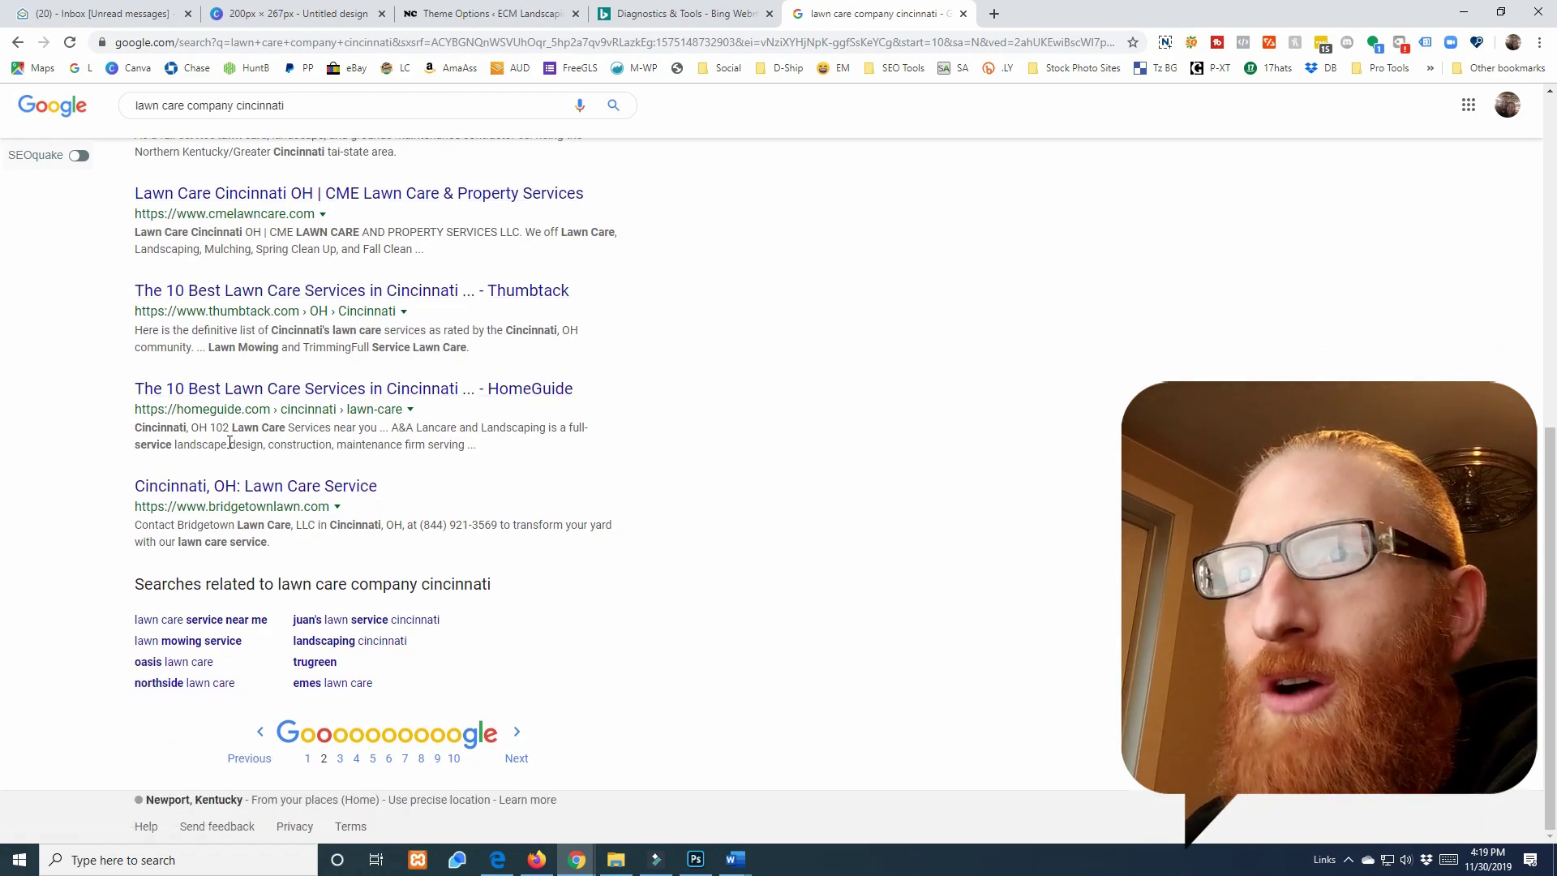
# Step: Load page 3 of the search results and scroll through the listings
pyautogui.click(340, 758)
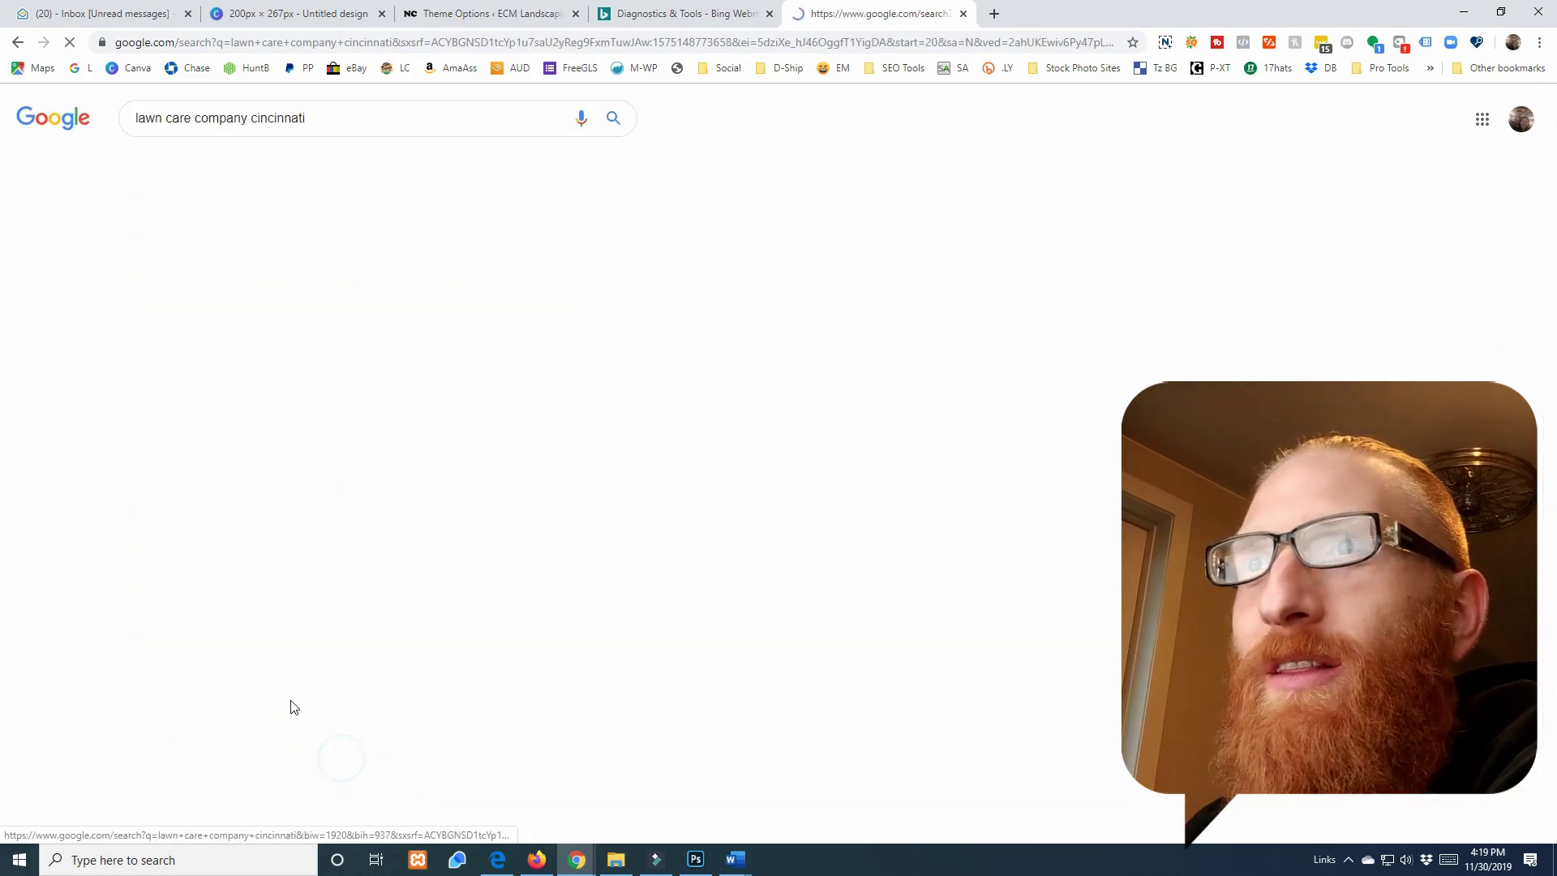
pyautogui.scroll(-3, 210, 518)
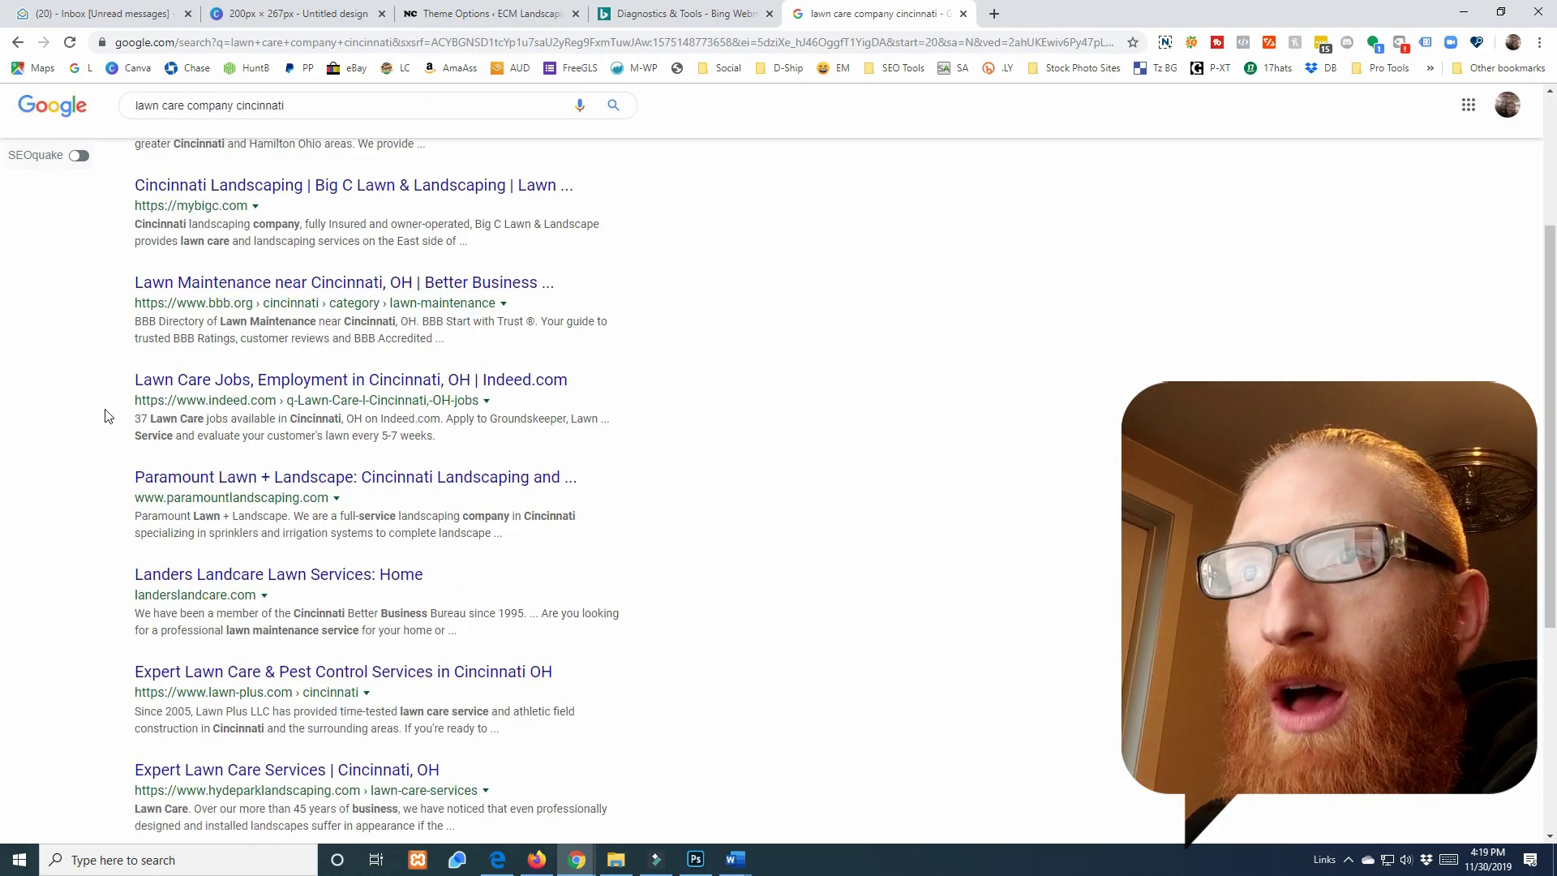
pyautogui.scroll(-1, 109, 415)
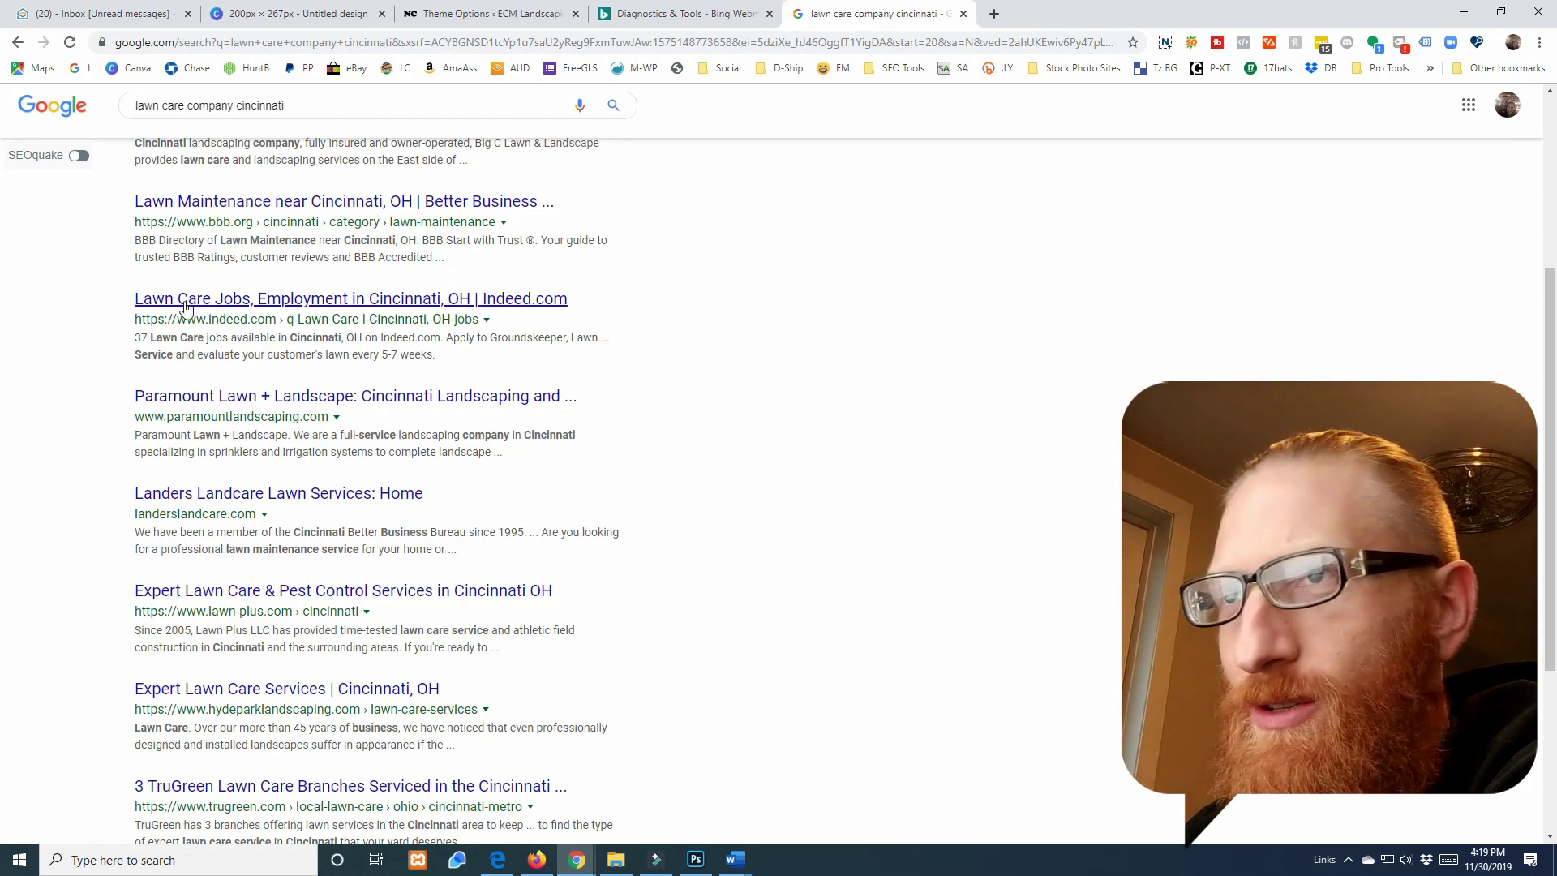
pyautogui.scroll(-3, 90, 372)
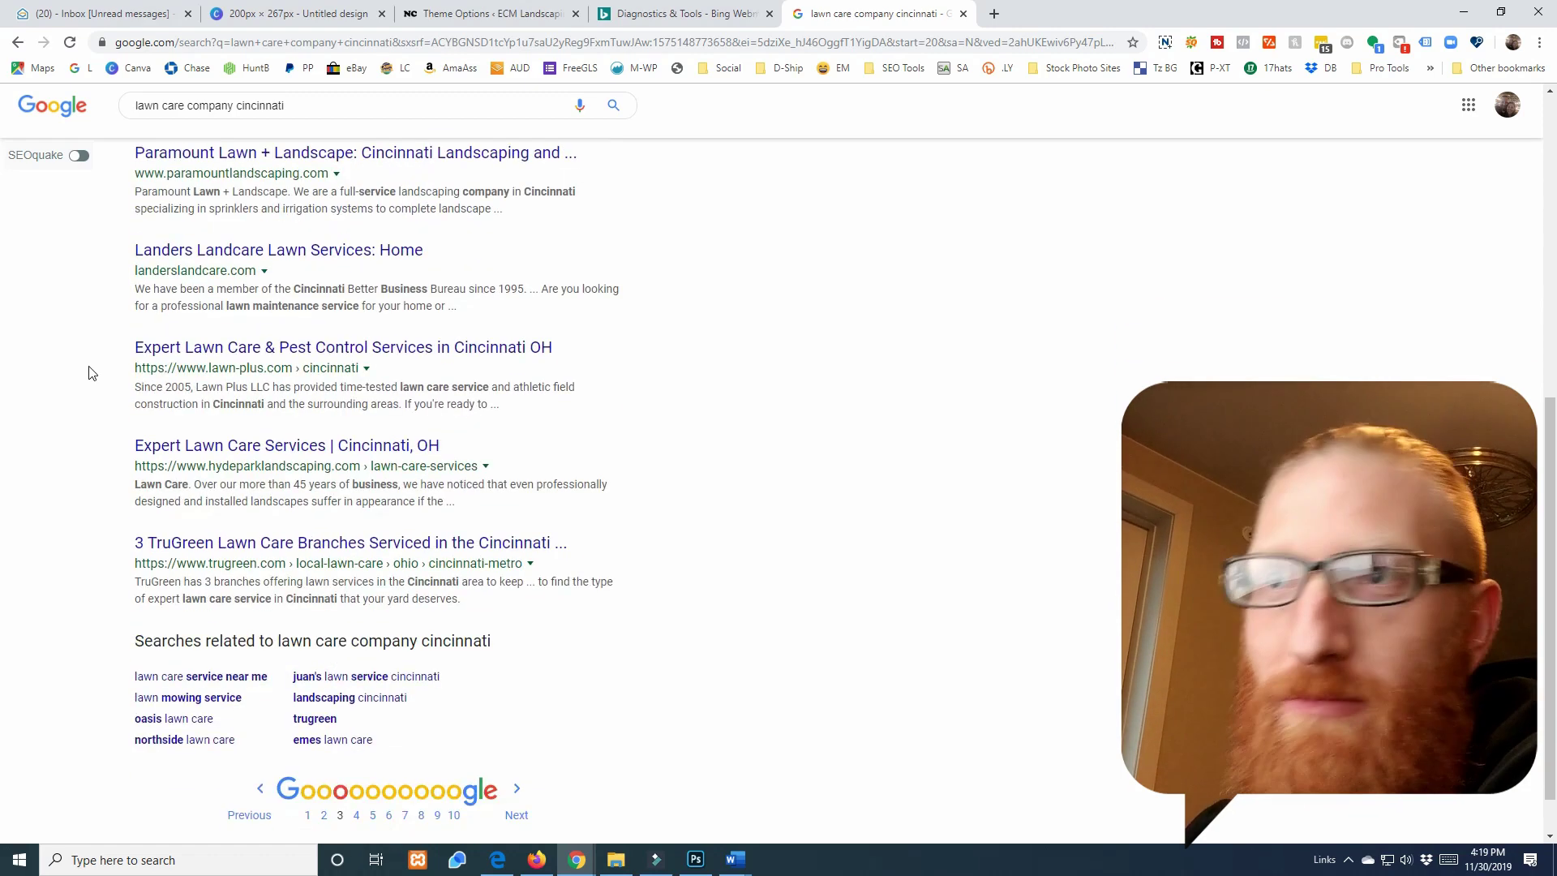
pyautogui.scroll(-1, 91, 373)
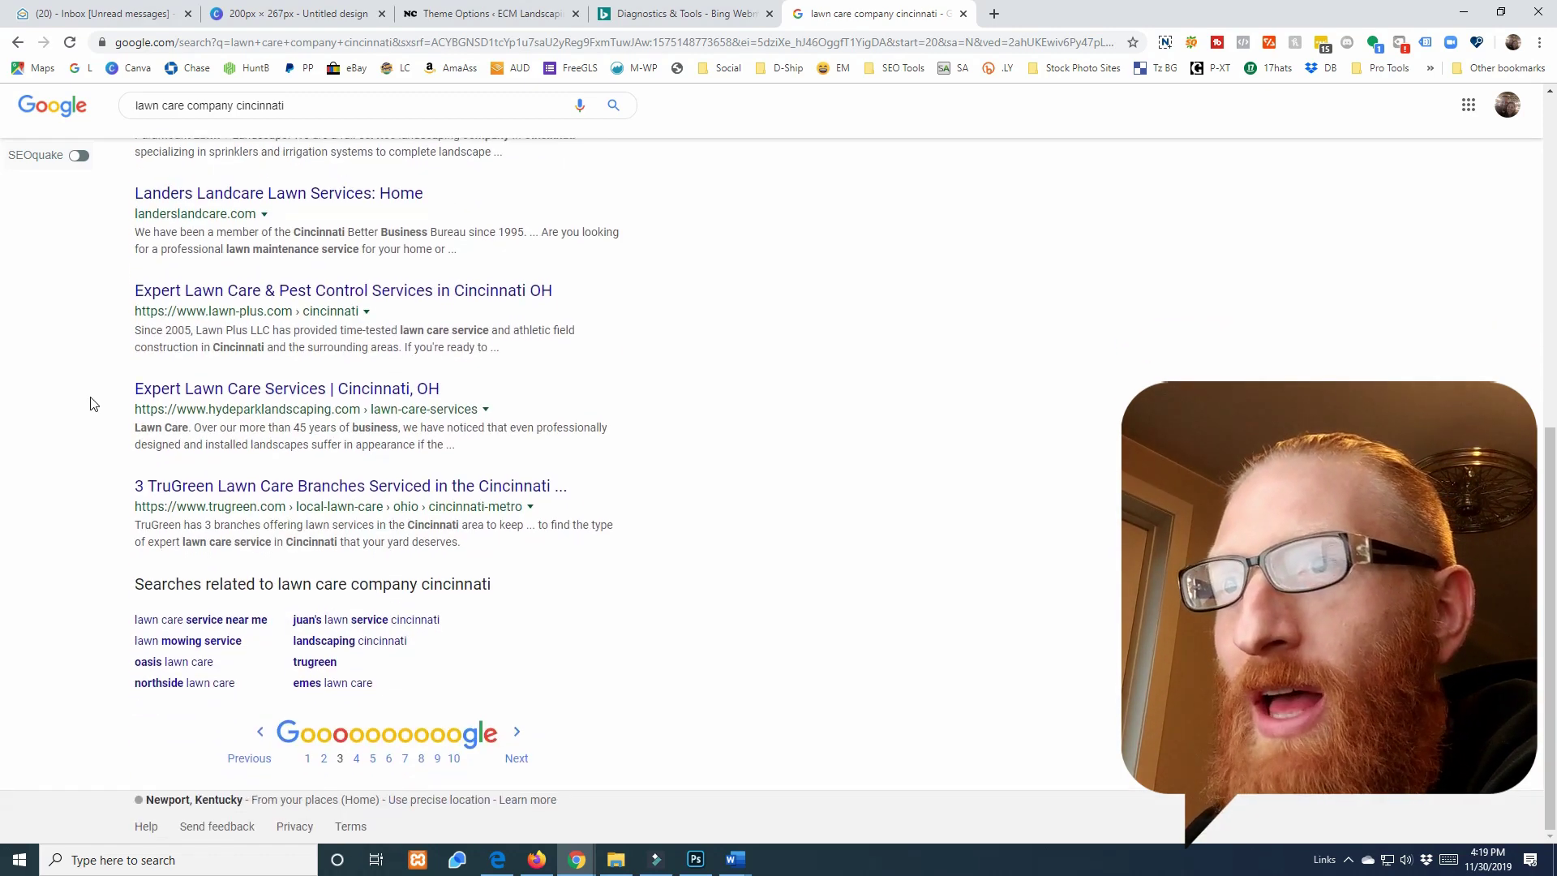
# Step: Look through page 4 of the results, then open a blank new browser tab
pyautogui.click(357, 760)
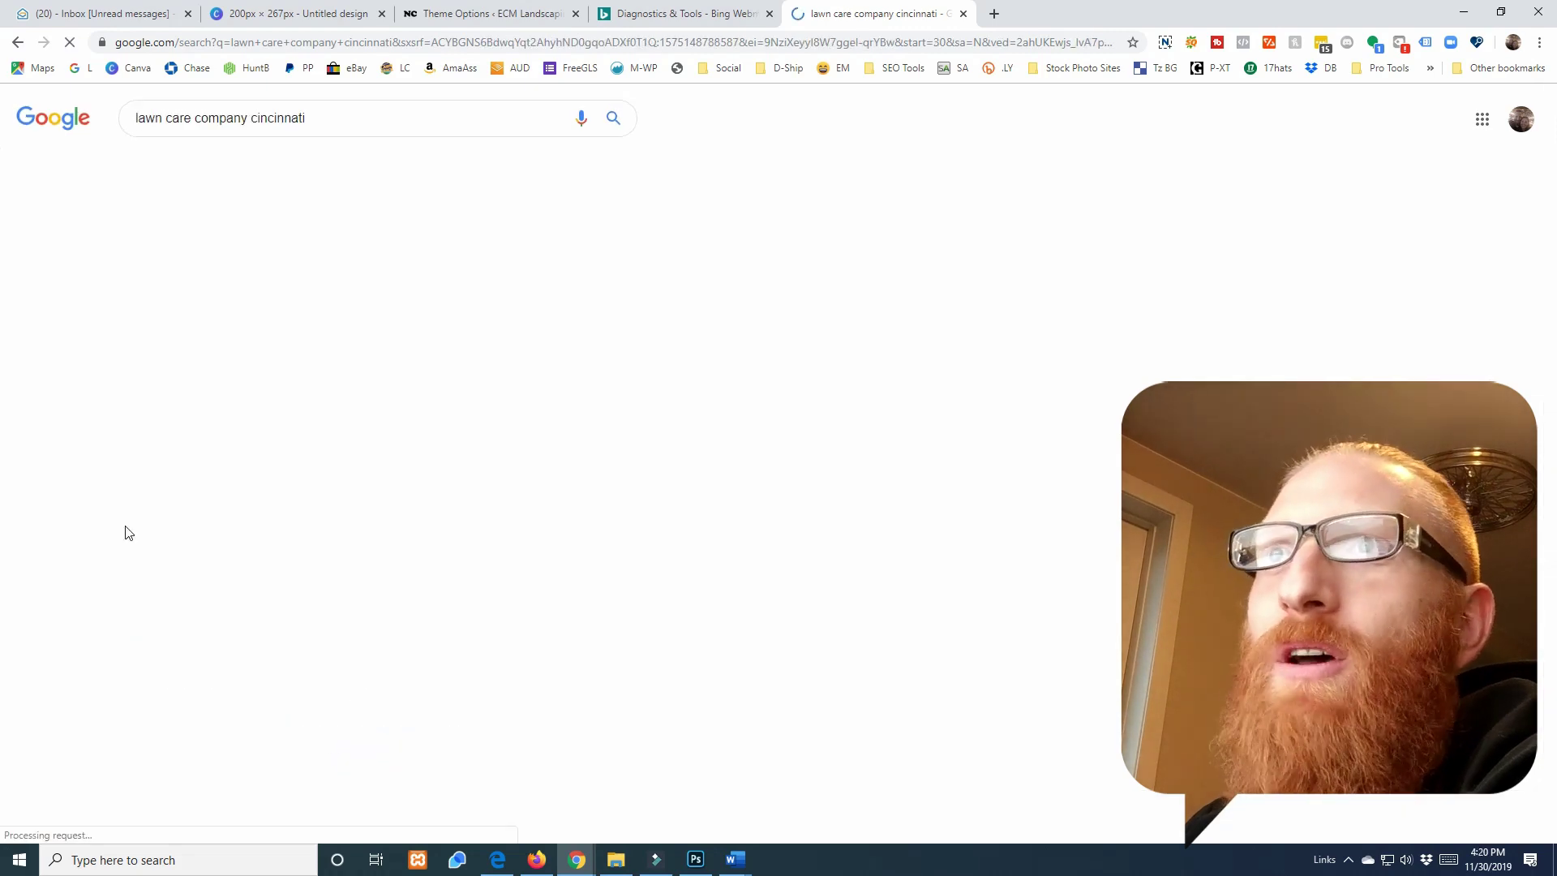
pyautogui.scroll(-3, 522, 565)
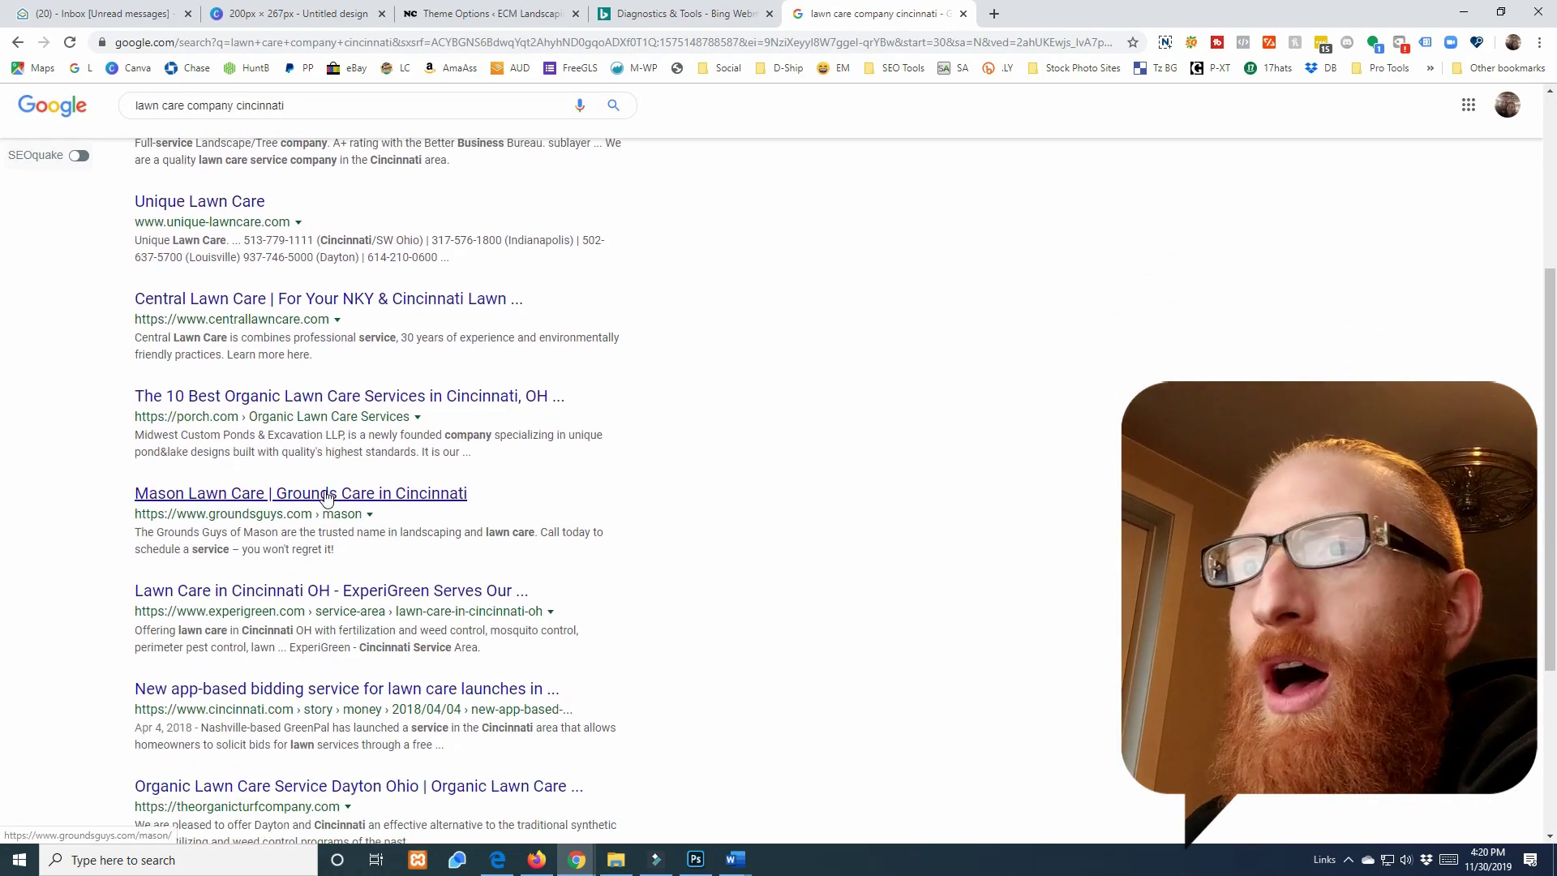
pyautogui.scroll(-1, 327, 496)
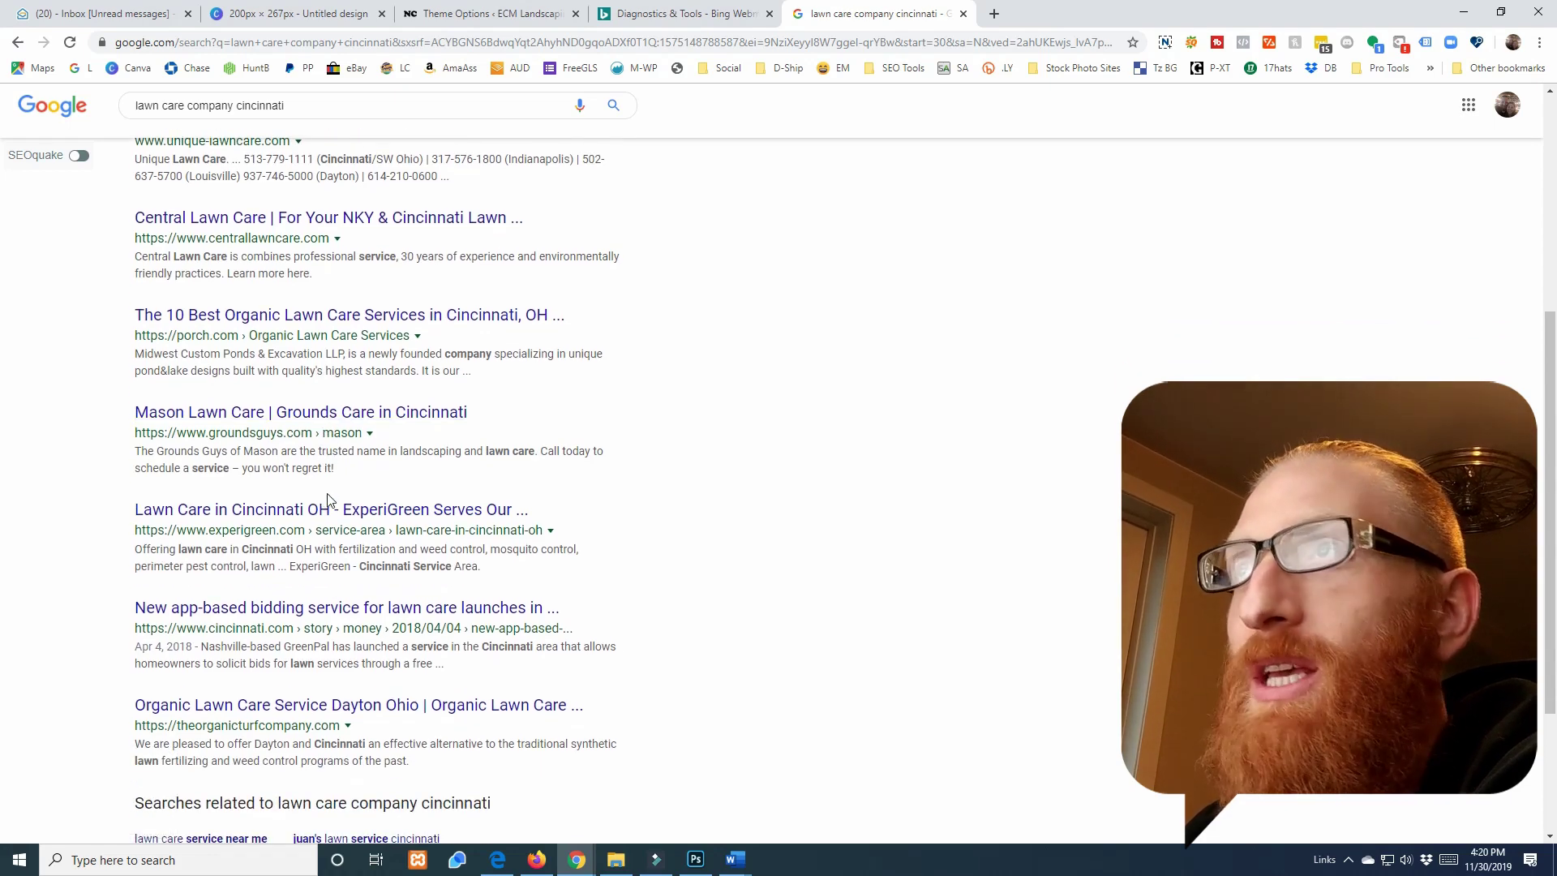
pyautogui.click(995, 14)
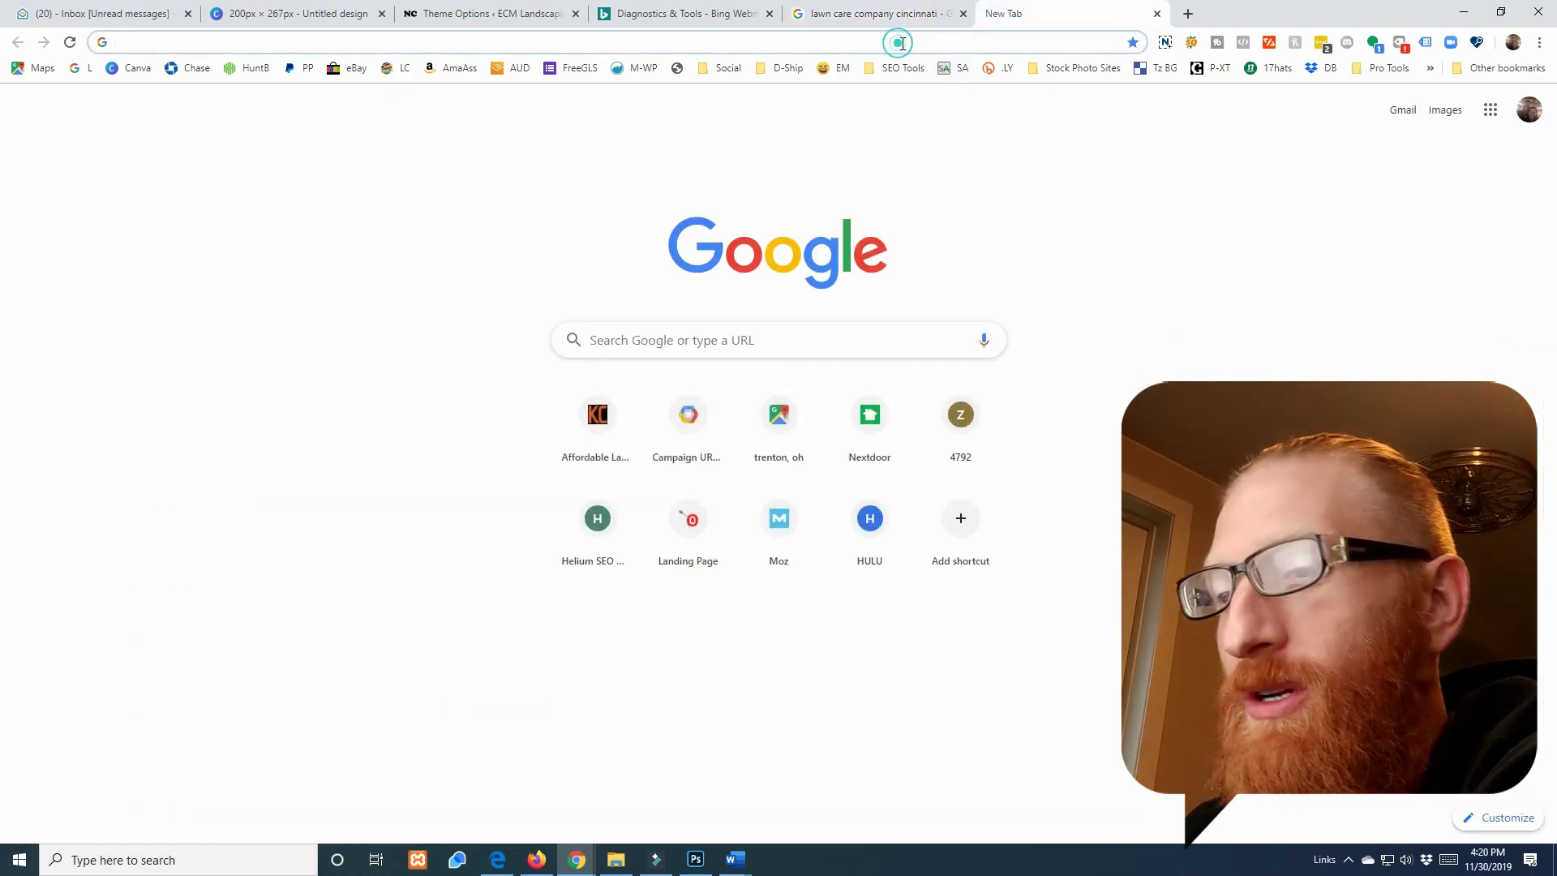
# Step: Search 'whitespark best citations by category' from the address bar and open the first Whitespark result
pyautogui.write('whit')
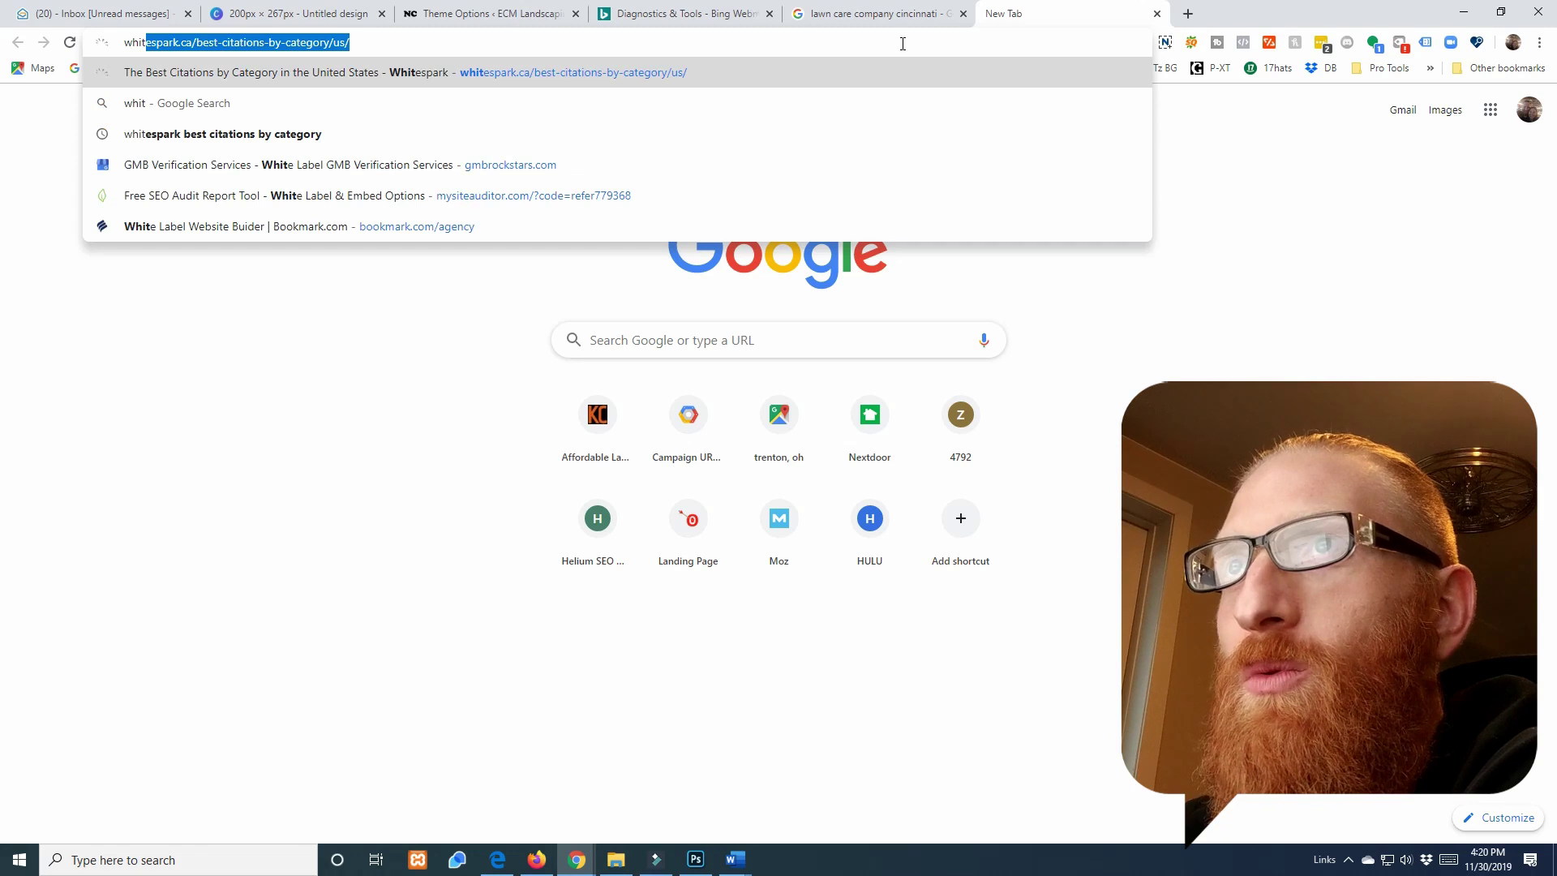
pyautogui.write('espar')
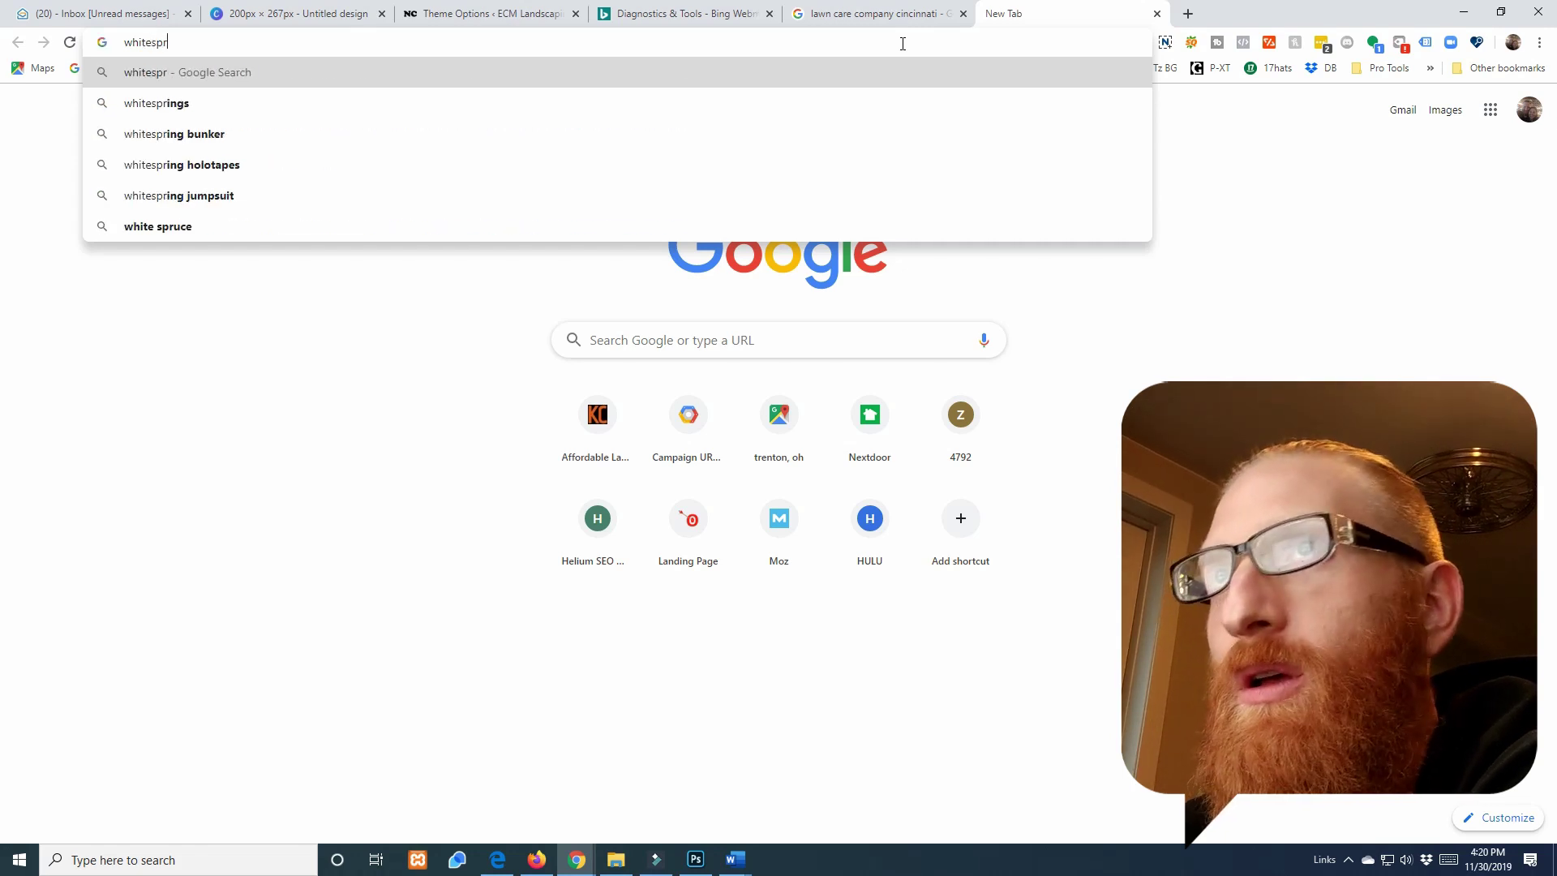
pyautogui.write('k cita')
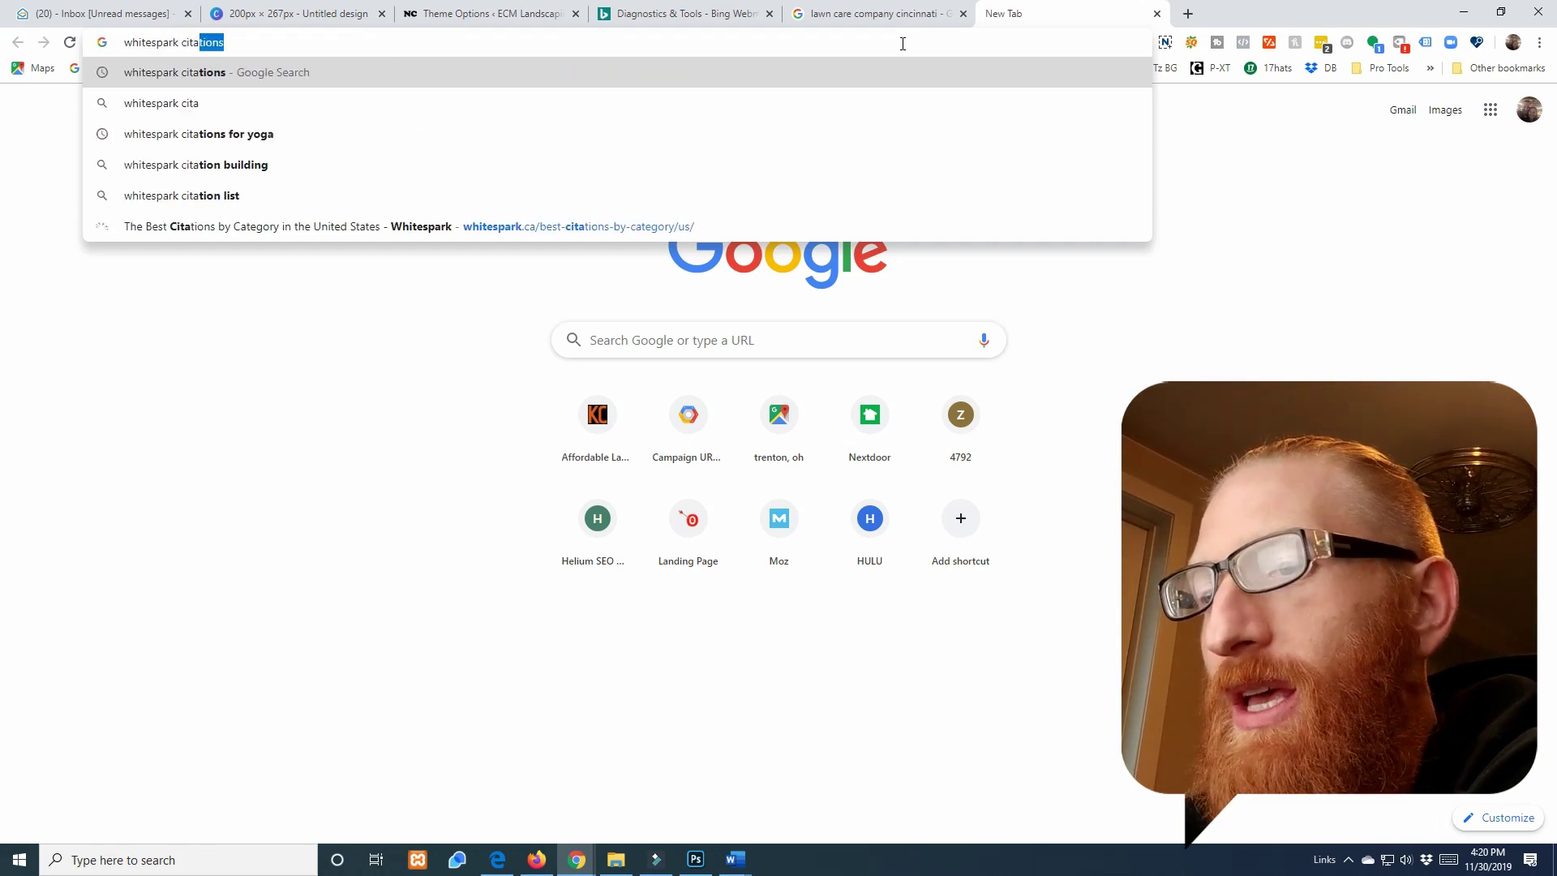
pyautogui.write('tions ')
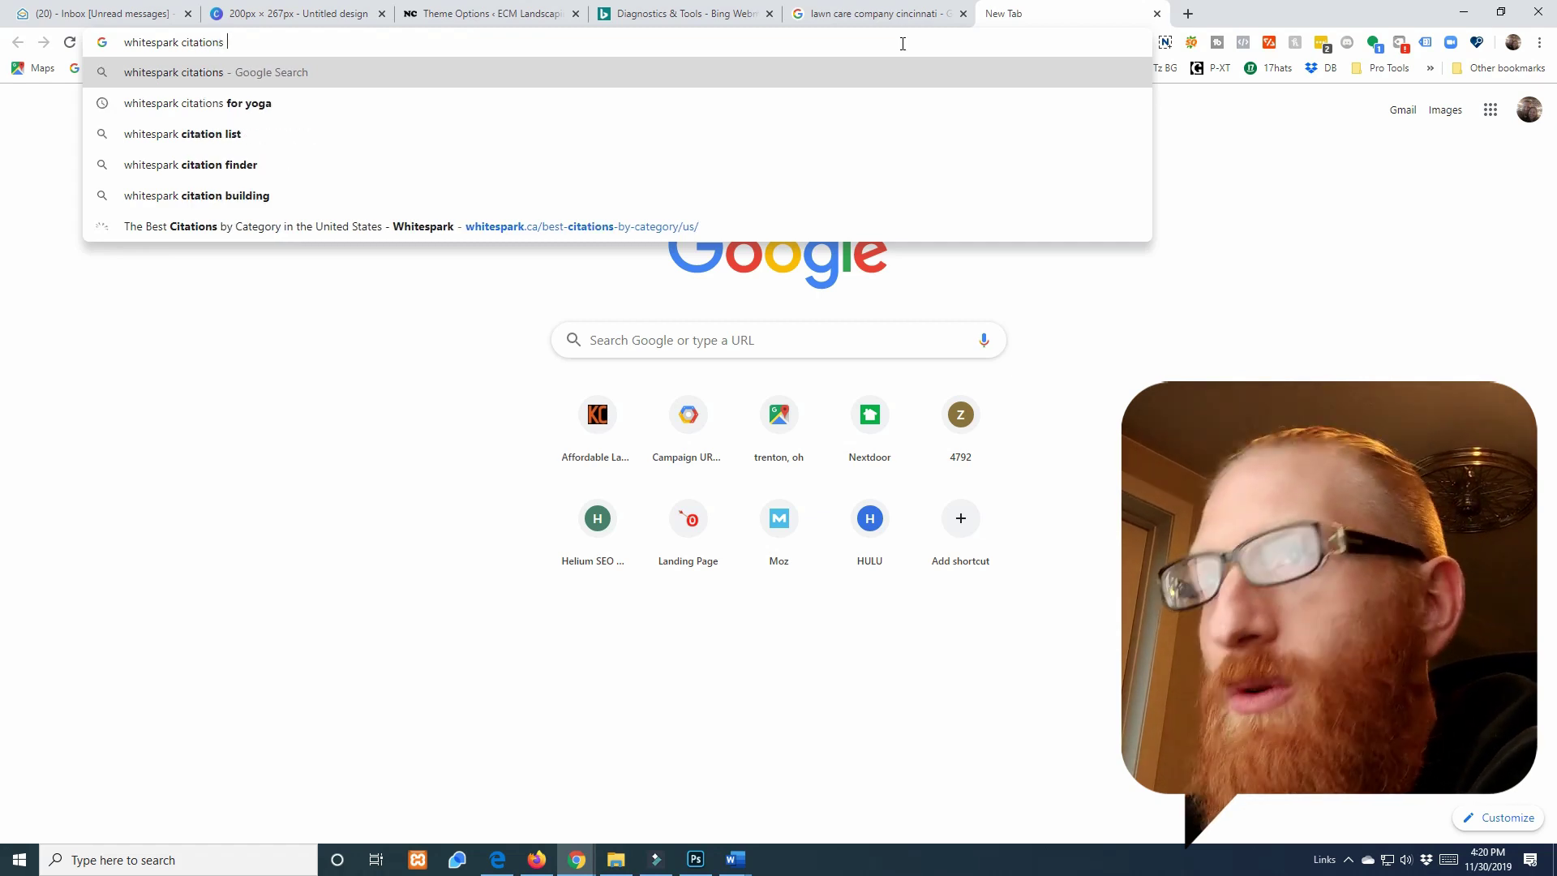
pyautogui.write('by')
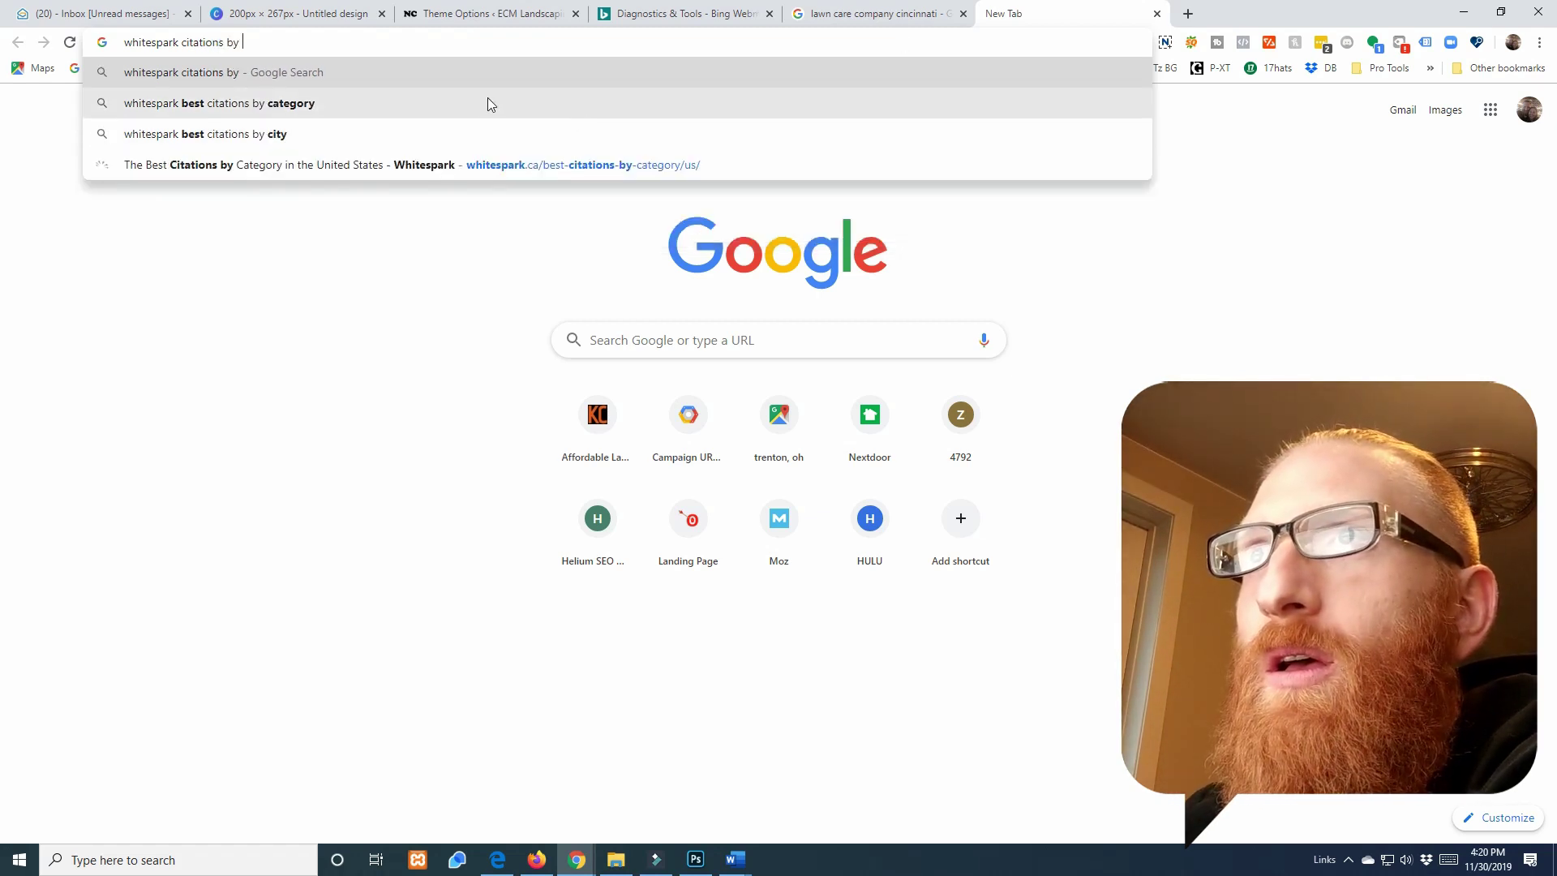
pyautogui.click(468, 103)
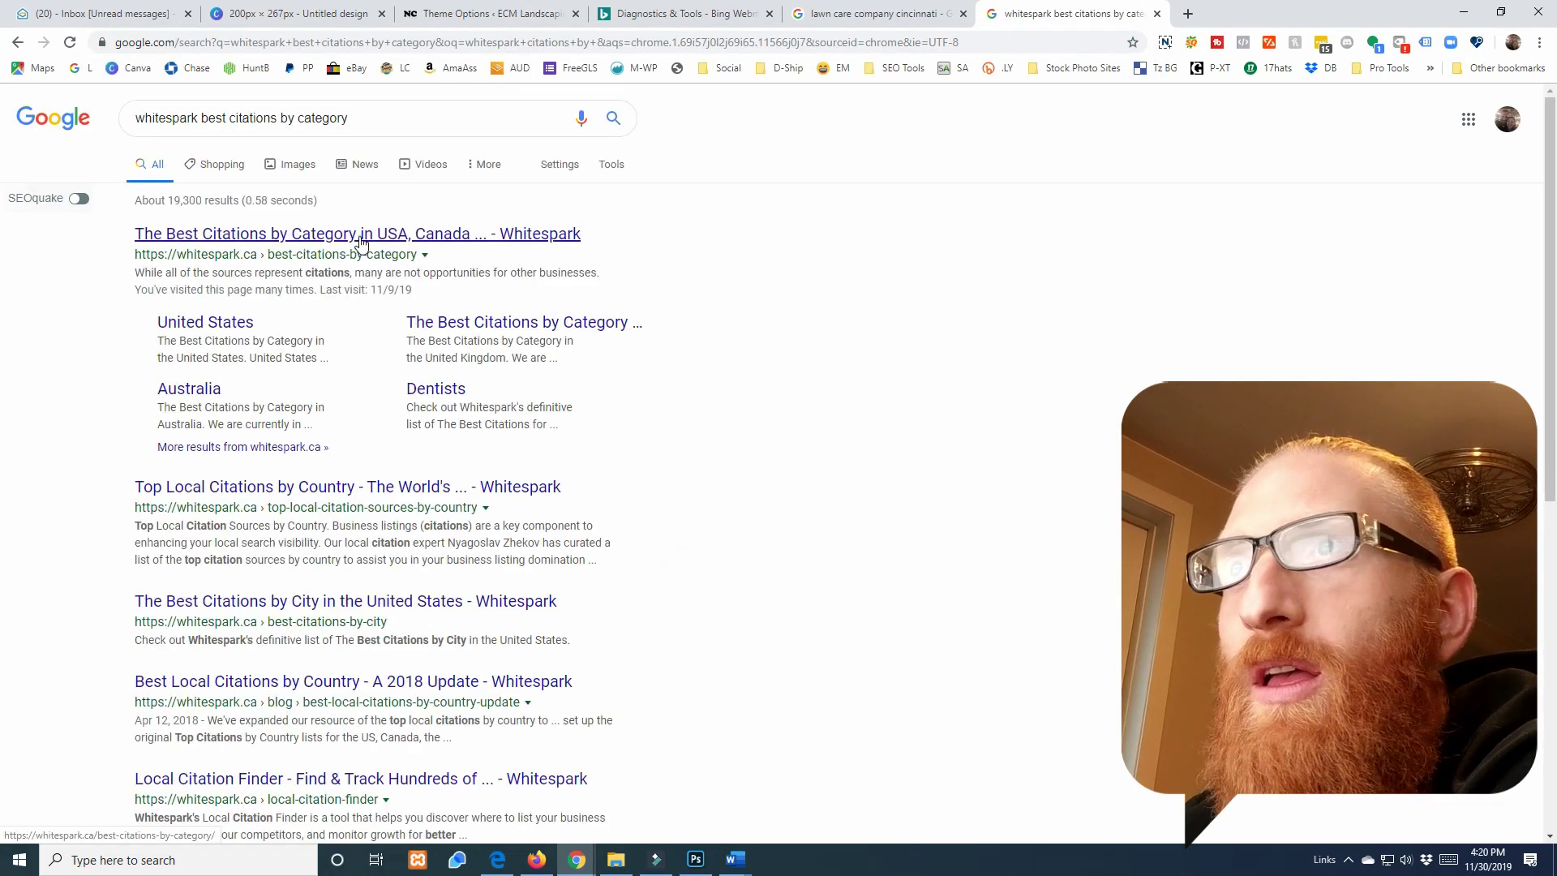
pyautogui.click(360, 235)
# Step: Open Whitespark's United States best citations list
pyautogui.scroll(-5, 390, 395)
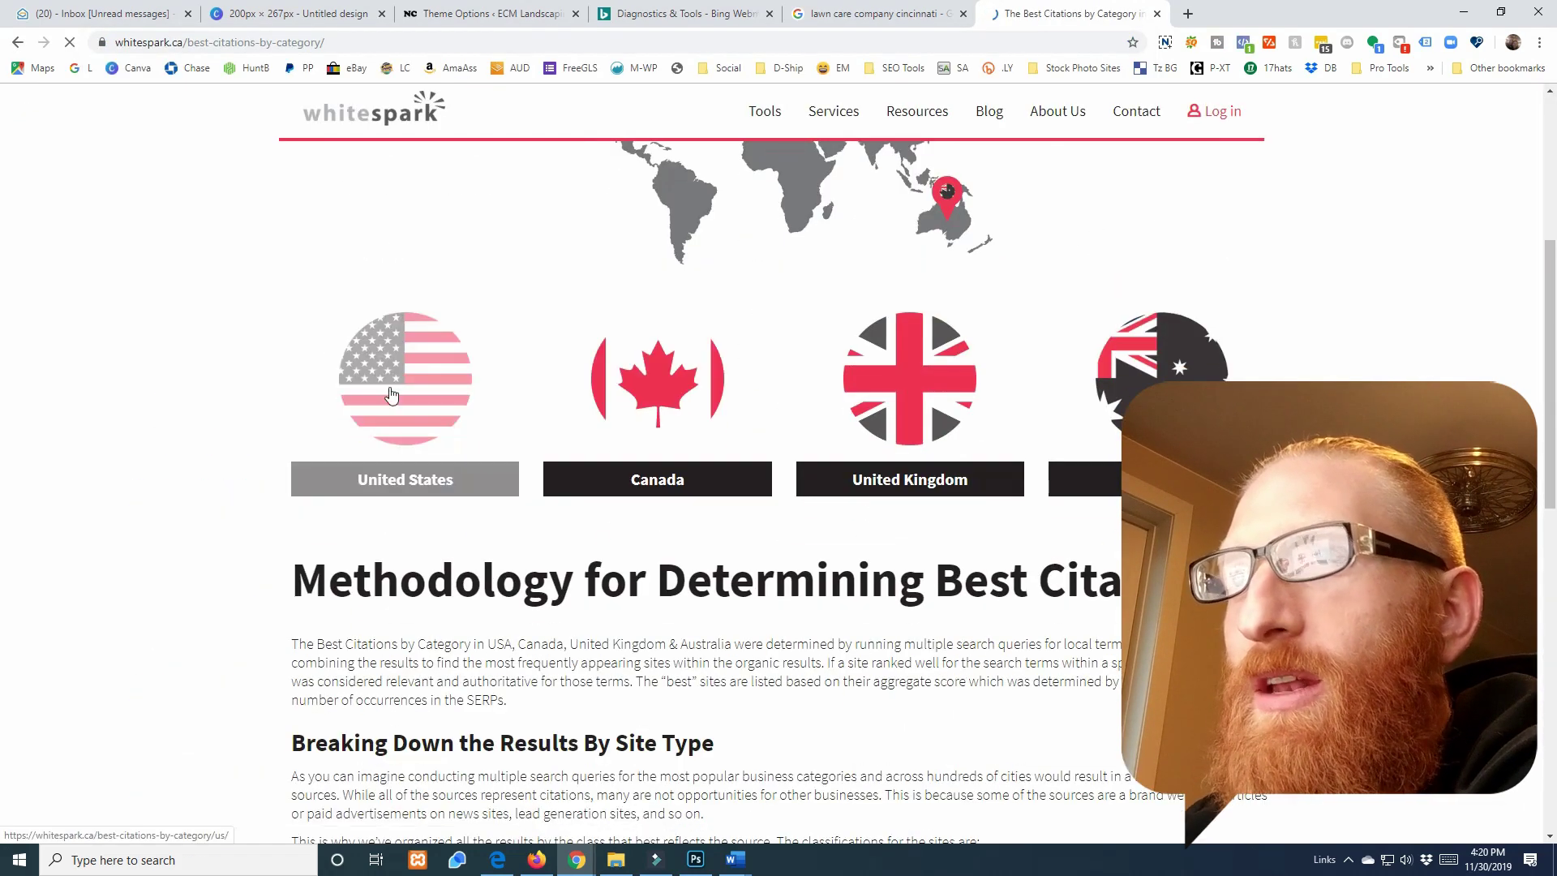
pyautogui.click(412, 406)
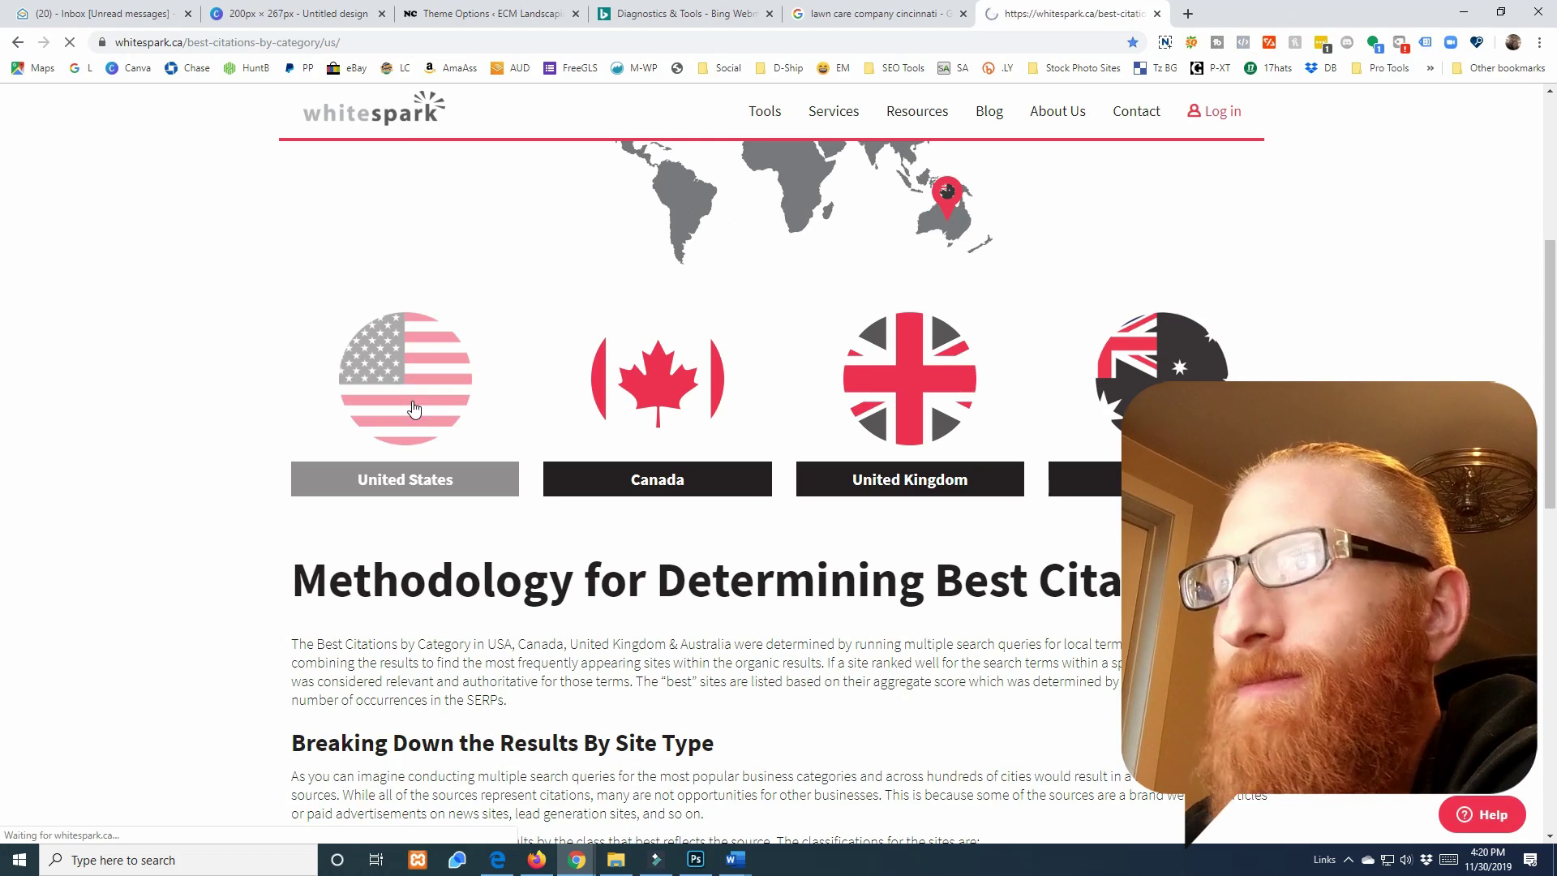
pyautogui.scroll(-3, 479, 502)
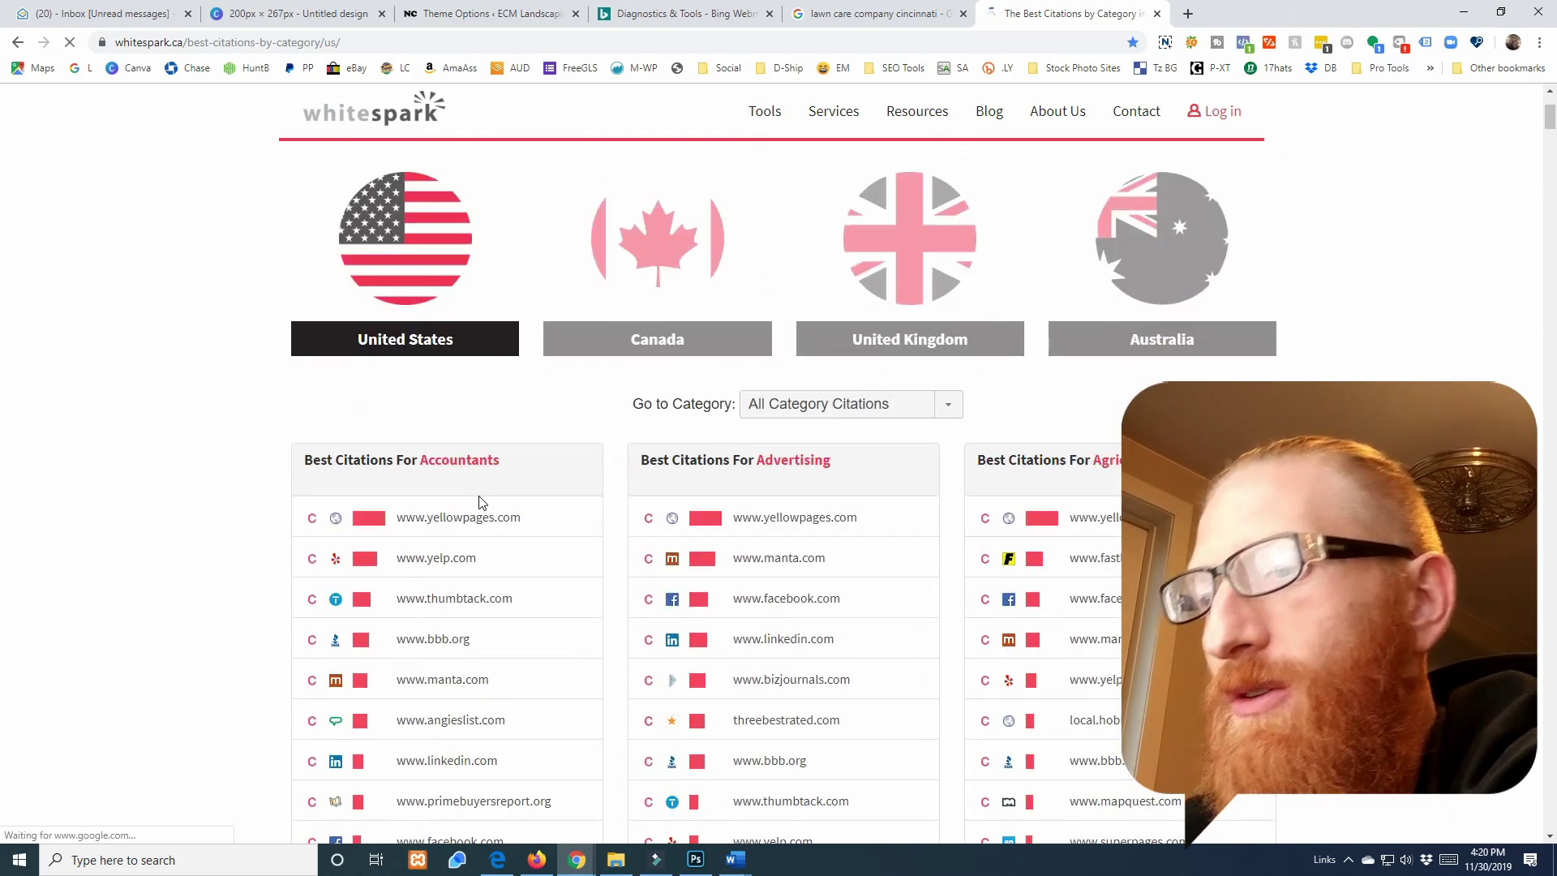
# Step: Find 'lawn' on the page to reach the Best Citations For Lawn Services list (thumbtack.com, yellowpages.com)
pyautogui.hotkey('ctrl', 'f')
pyautogui.write('lawn')
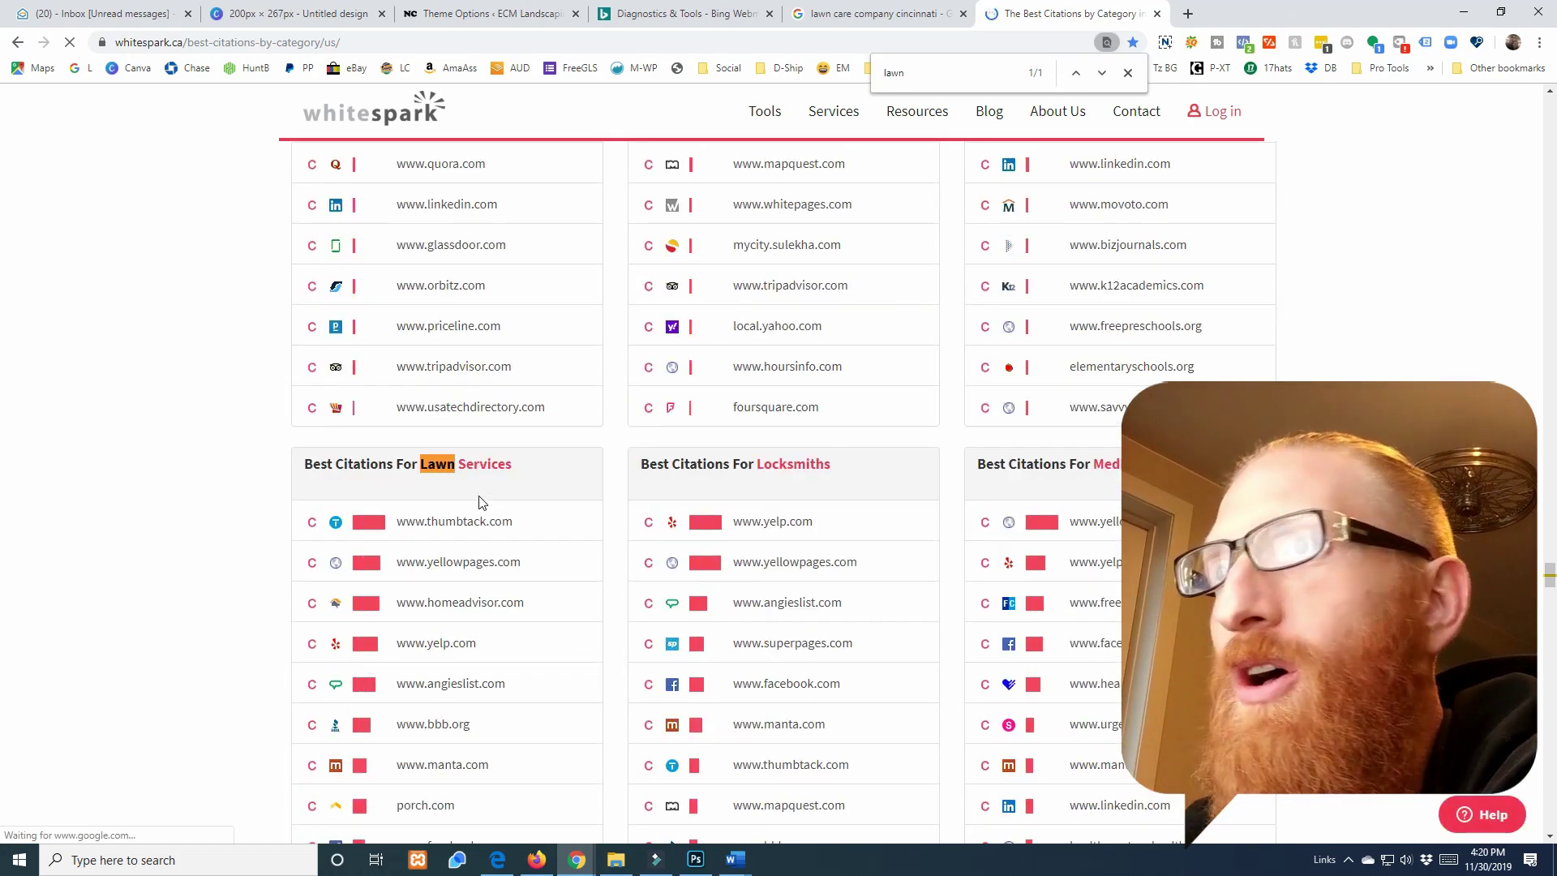
pyautogui.scroll(-3, 352, 358)
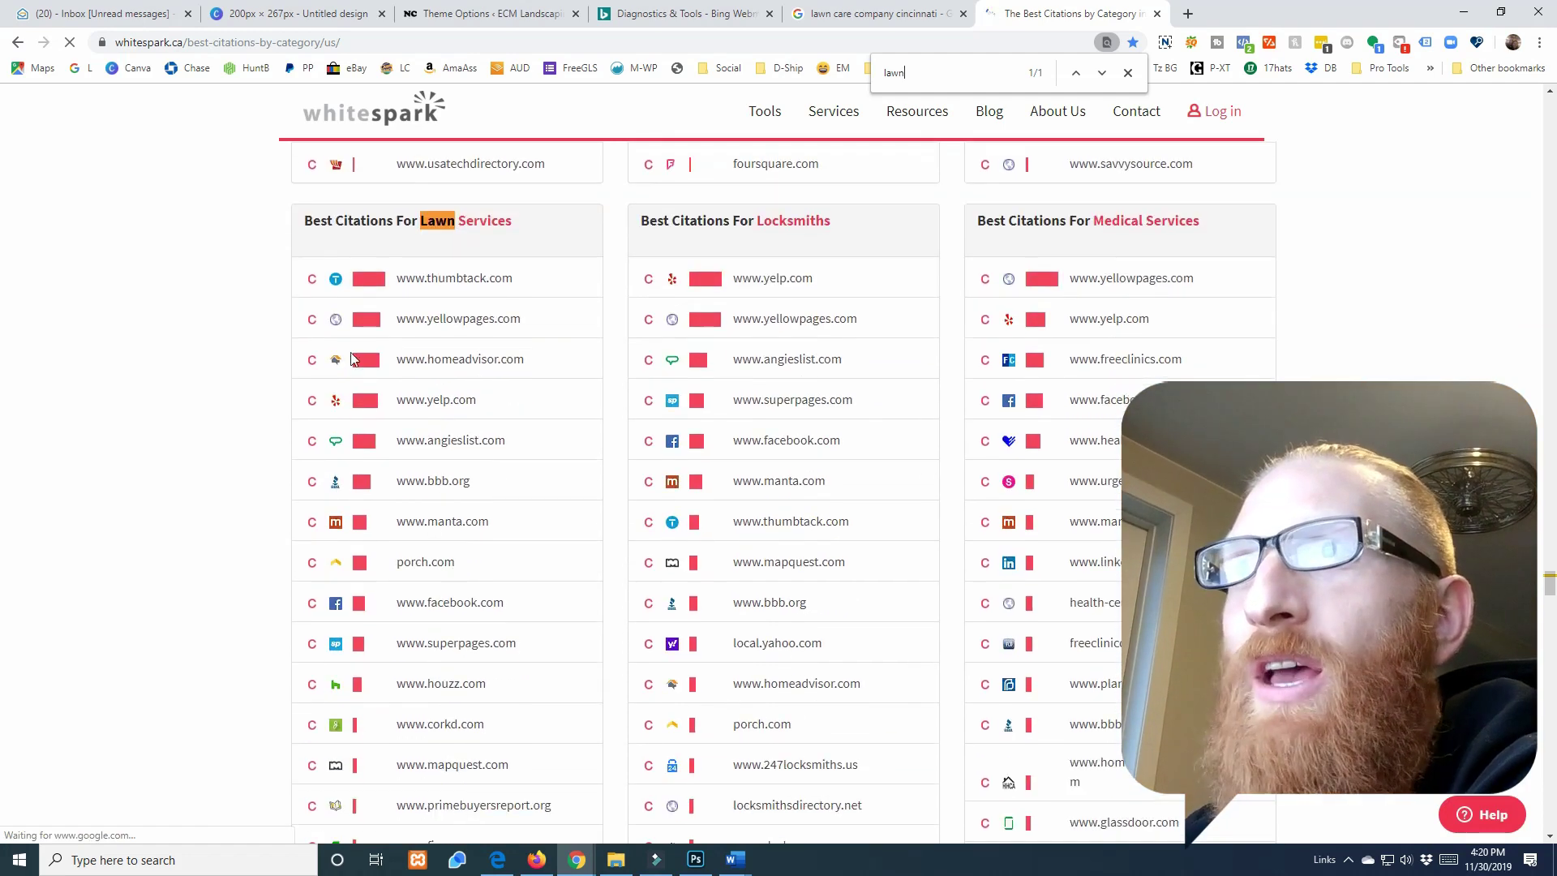
pyautogui.moveTo(306, 220); pyautogui.dragTo(395, 220)
pyautogui.scroll(-1, 458, 280)
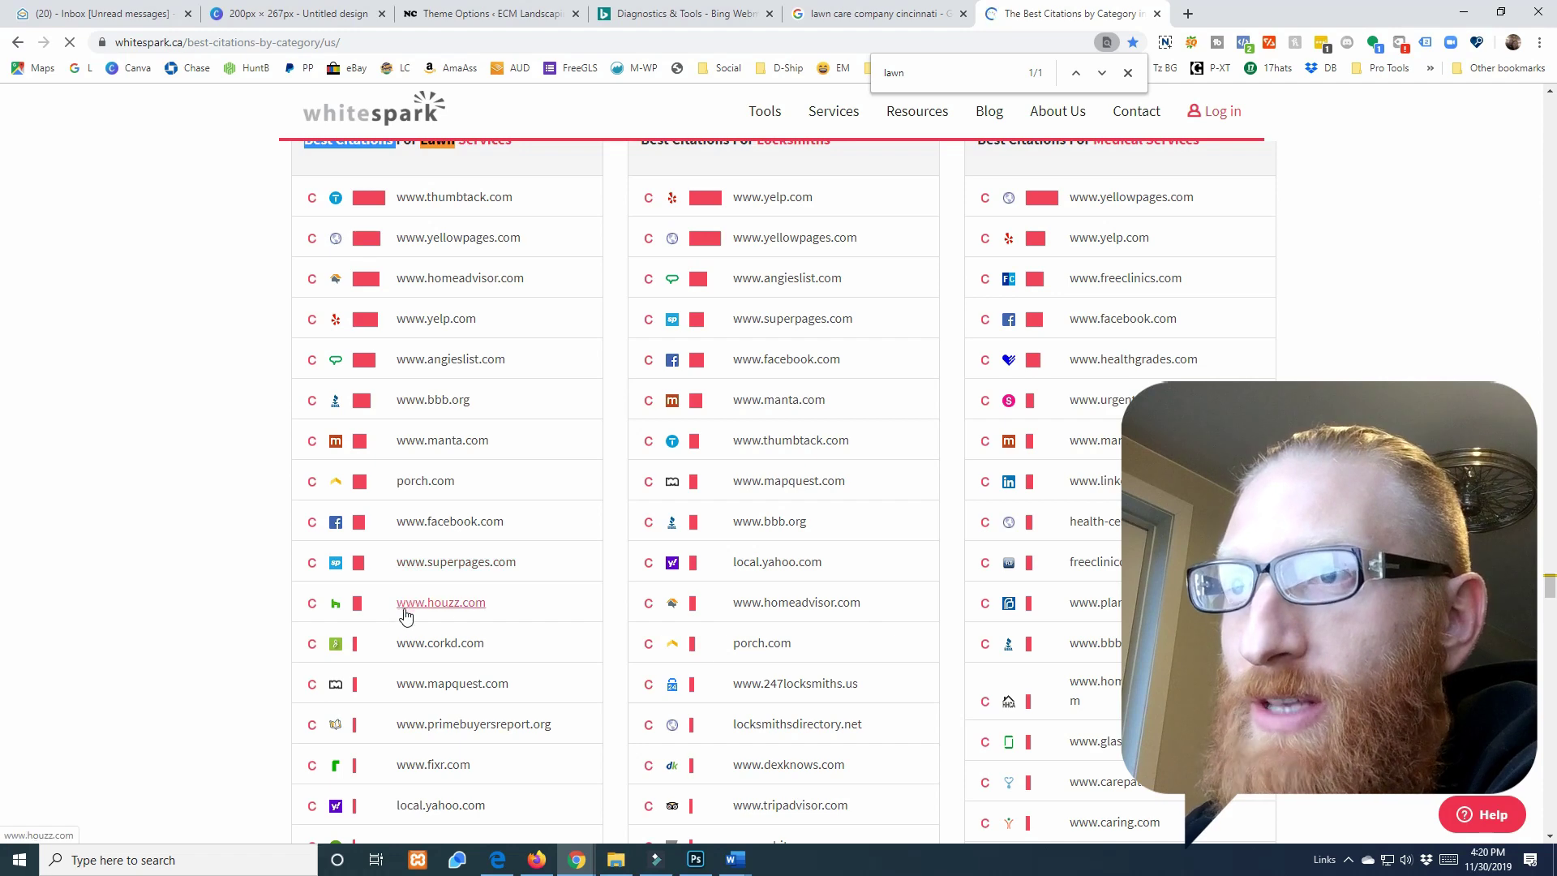
pyautogui.scroll(-2, 414, 620)
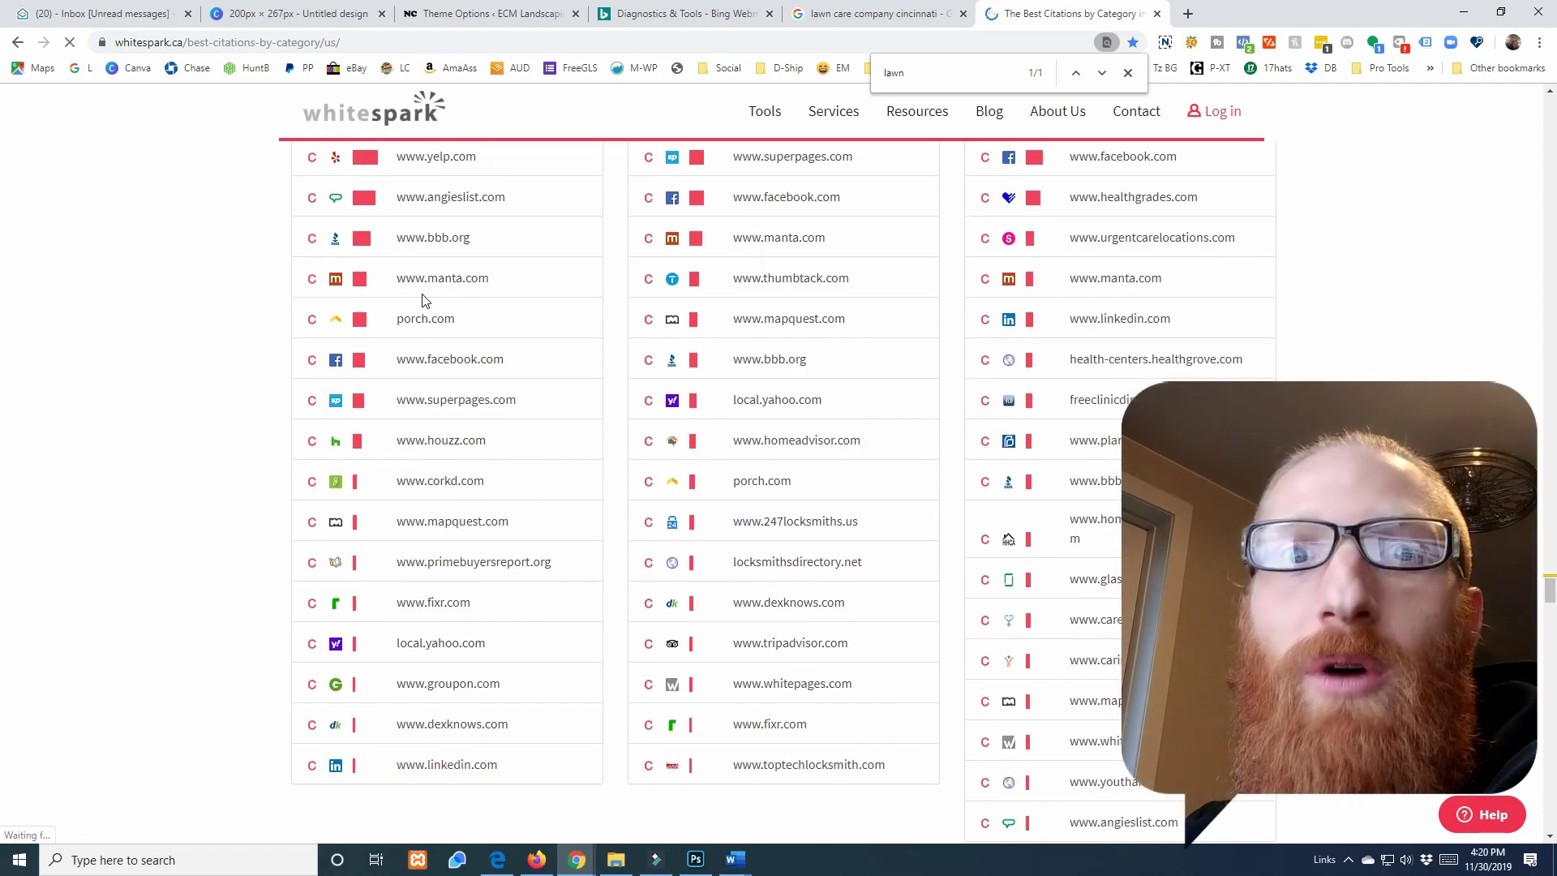
pyautogui.scroll(4, 476, 386)
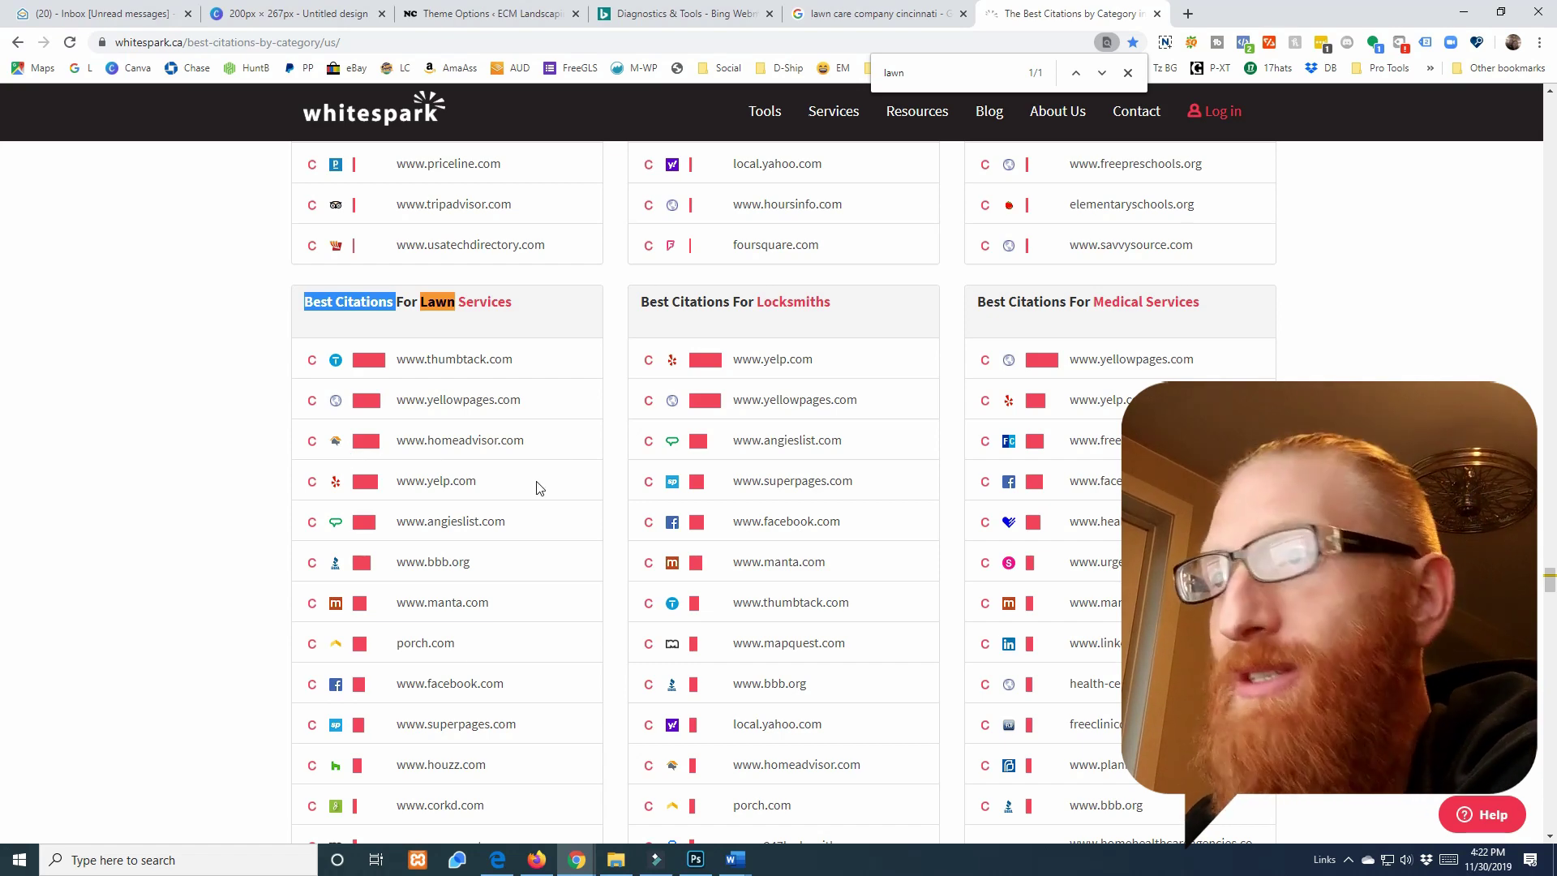
pyautogui.scroll(-10, 536, 487)
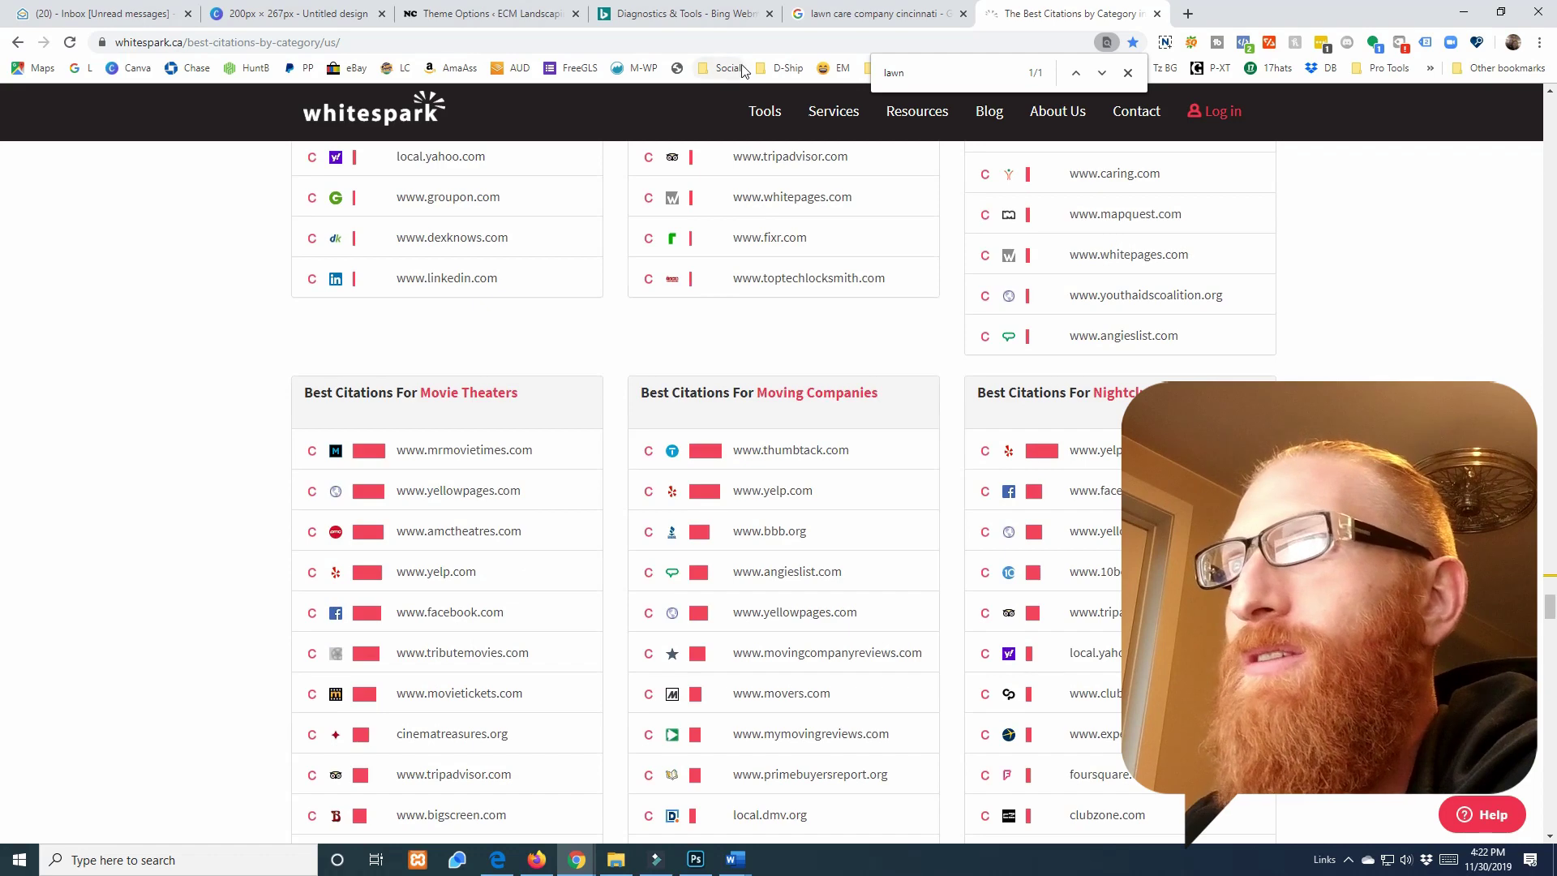
# Step: Switch back to the ecmlawns.com Diagnostics & Tools tab and select the Fetch as Bingbot URL field
pyautogui.click(697, 13)
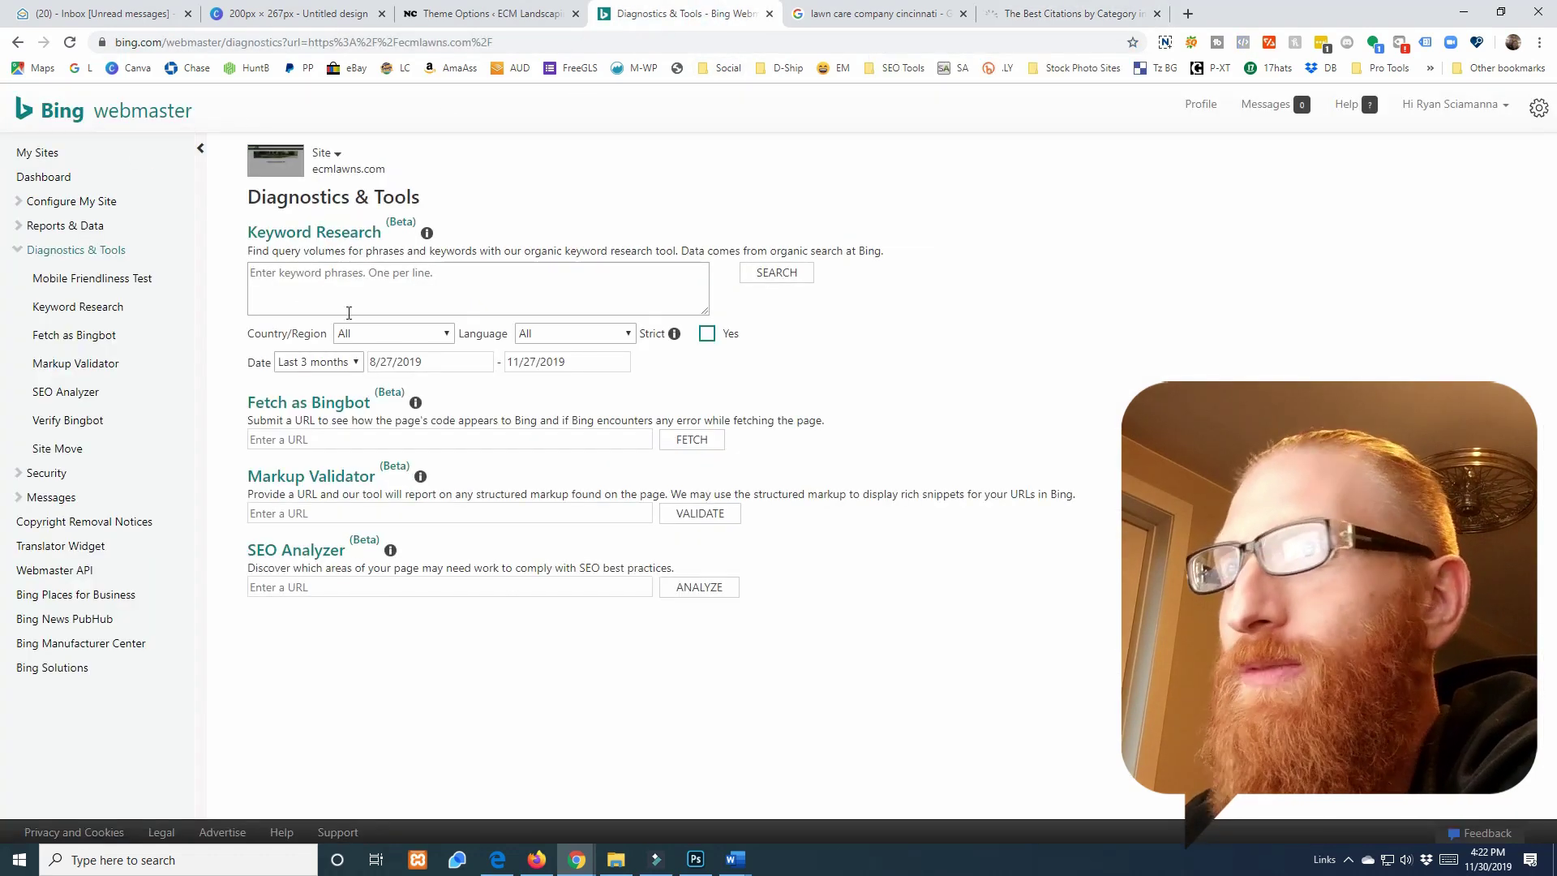
pyautogui.click(543, 437)
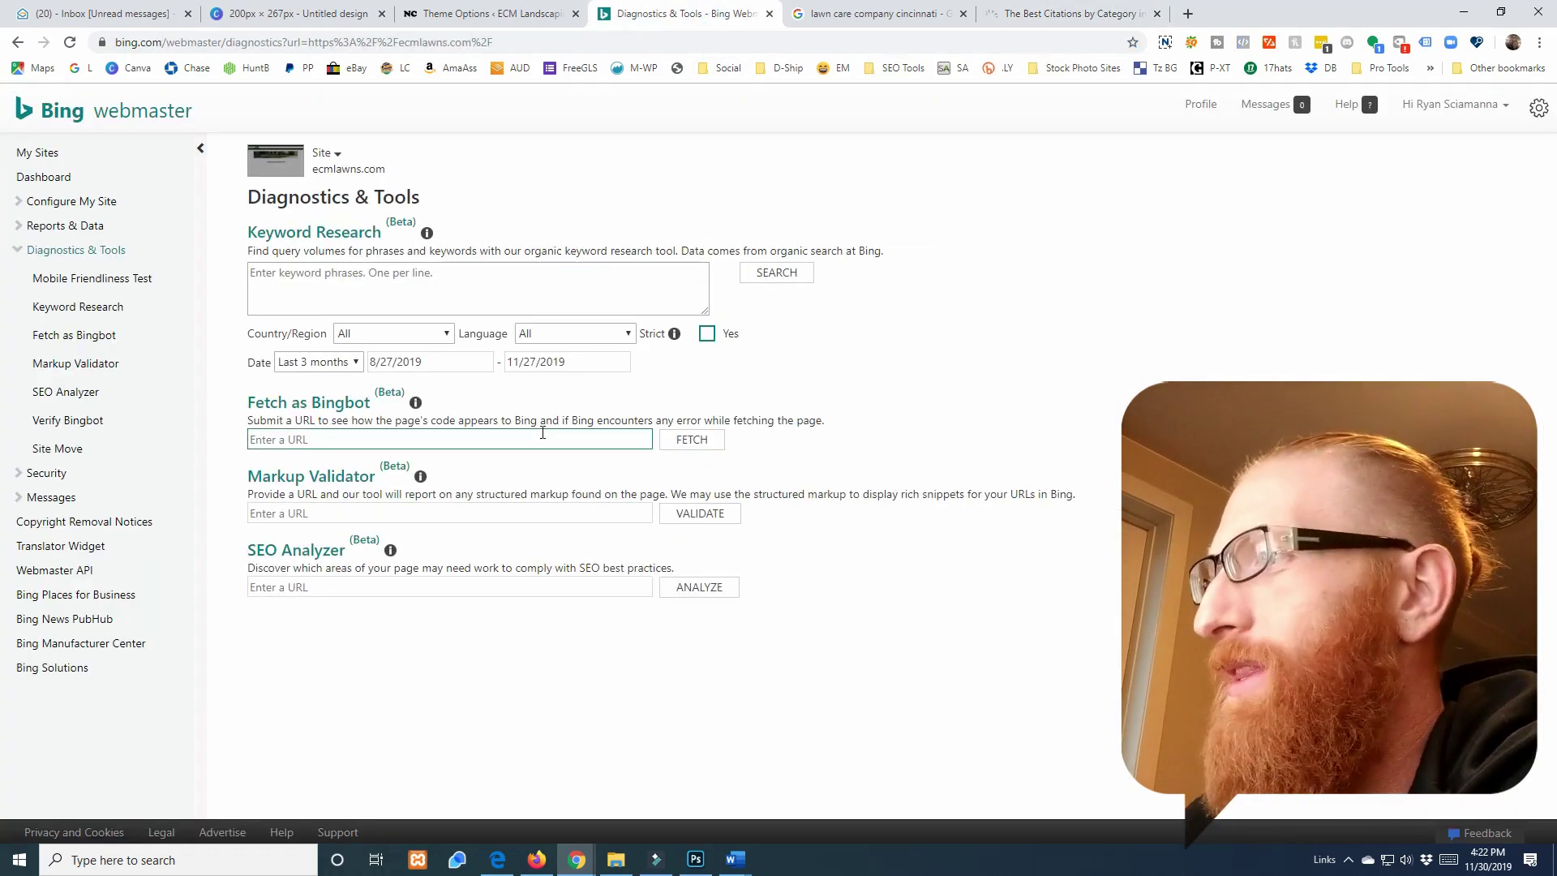